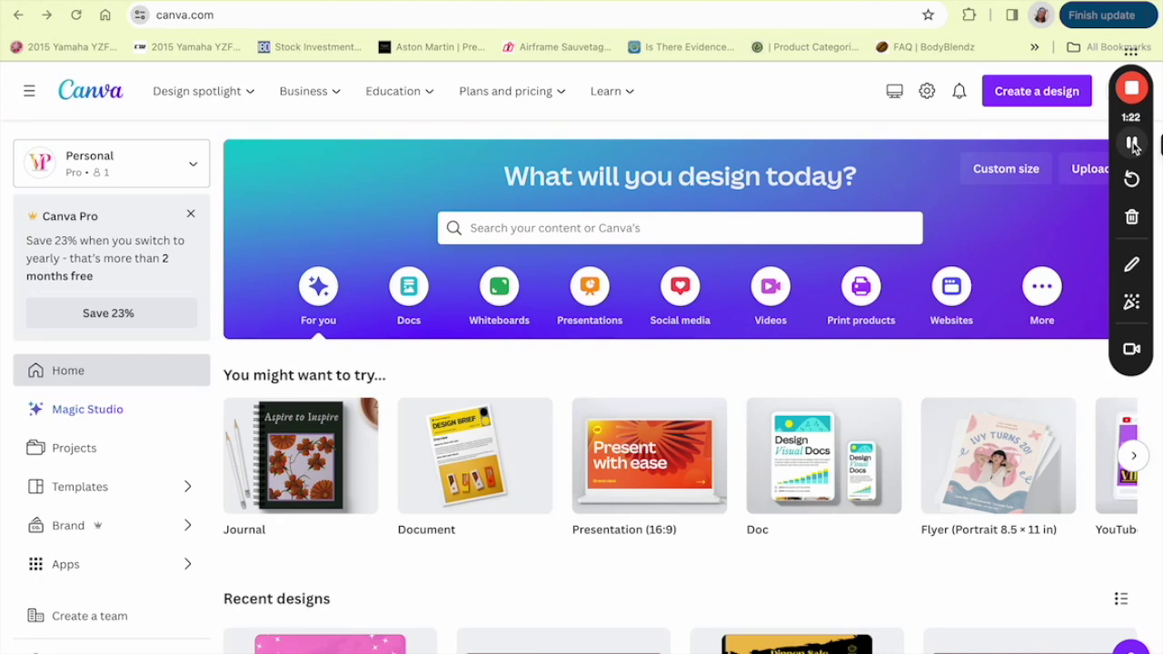
left_click(1037, 98)
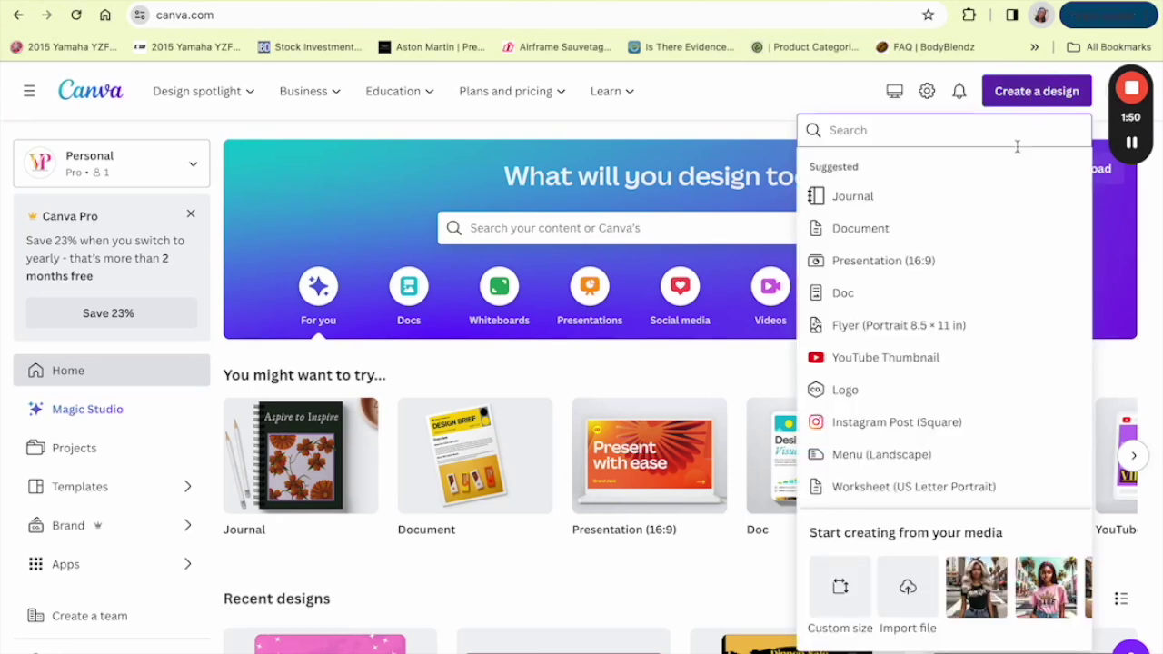
left_click(1132, 143)
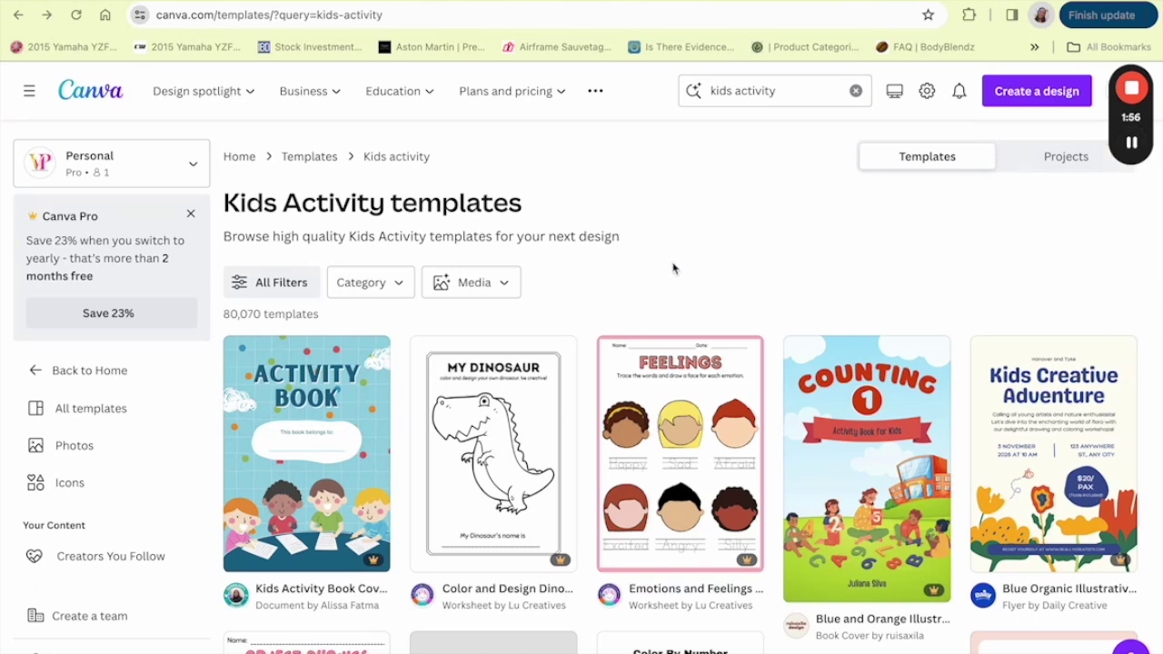
Browse the Kids Activity template results for worksheet ideas and layouts.
scroll(670, 391, "down", 3)
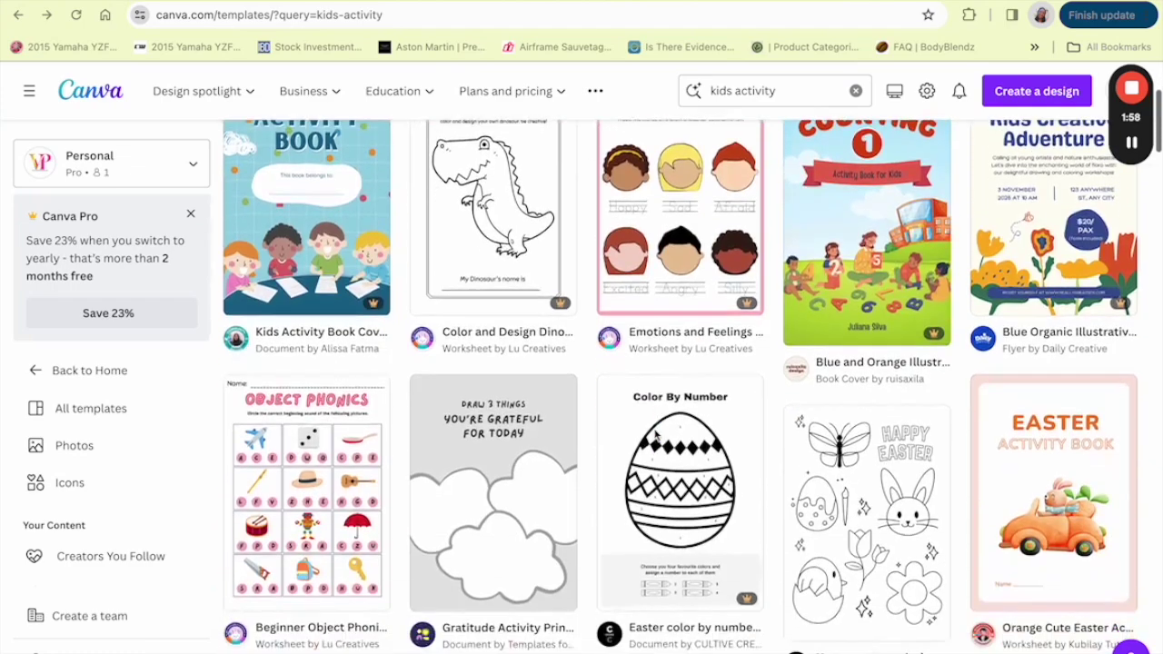
scroll(656, 436, "down", 3)
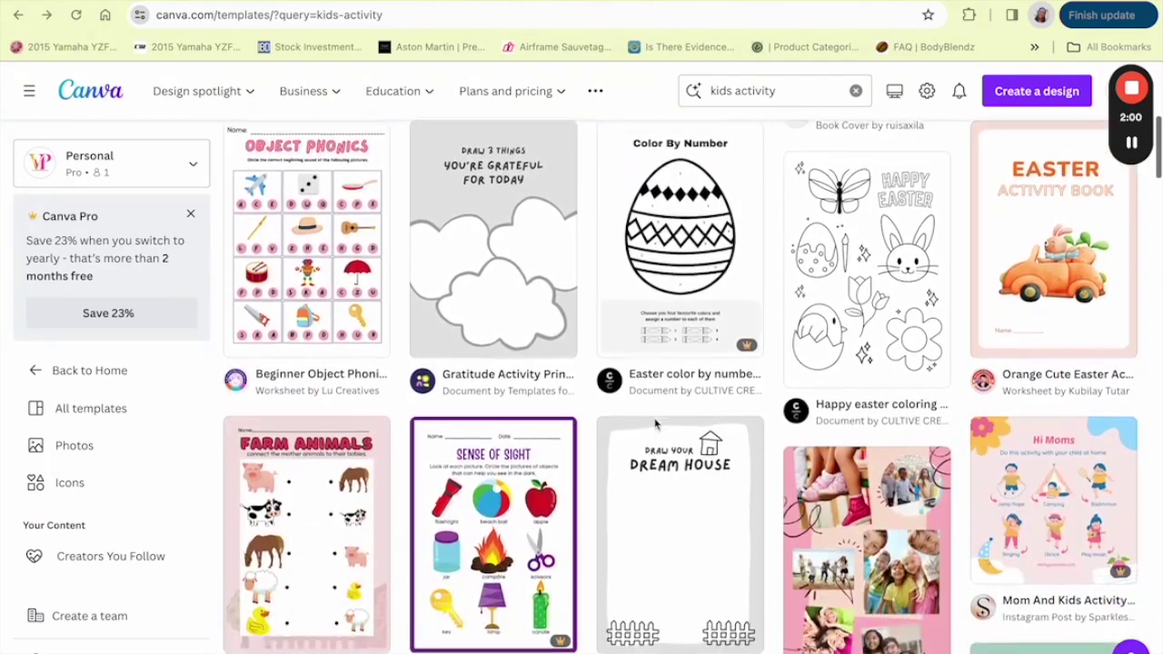
scroll(656, 424, "down", 4)
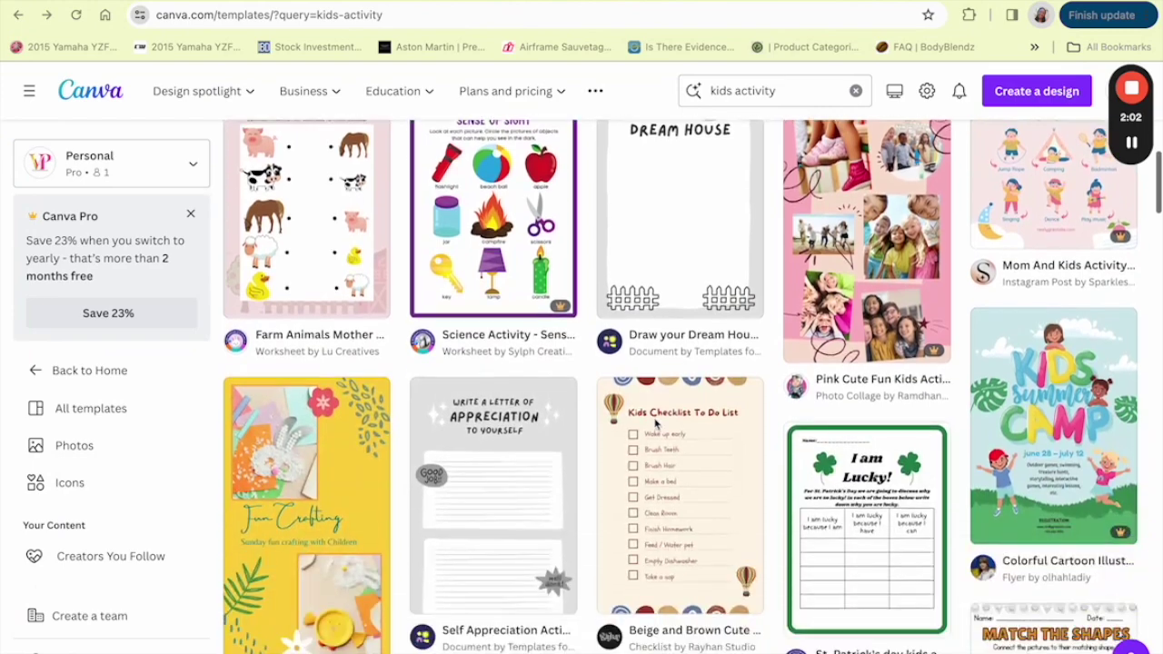
scroll(656, 424, "down", 3)
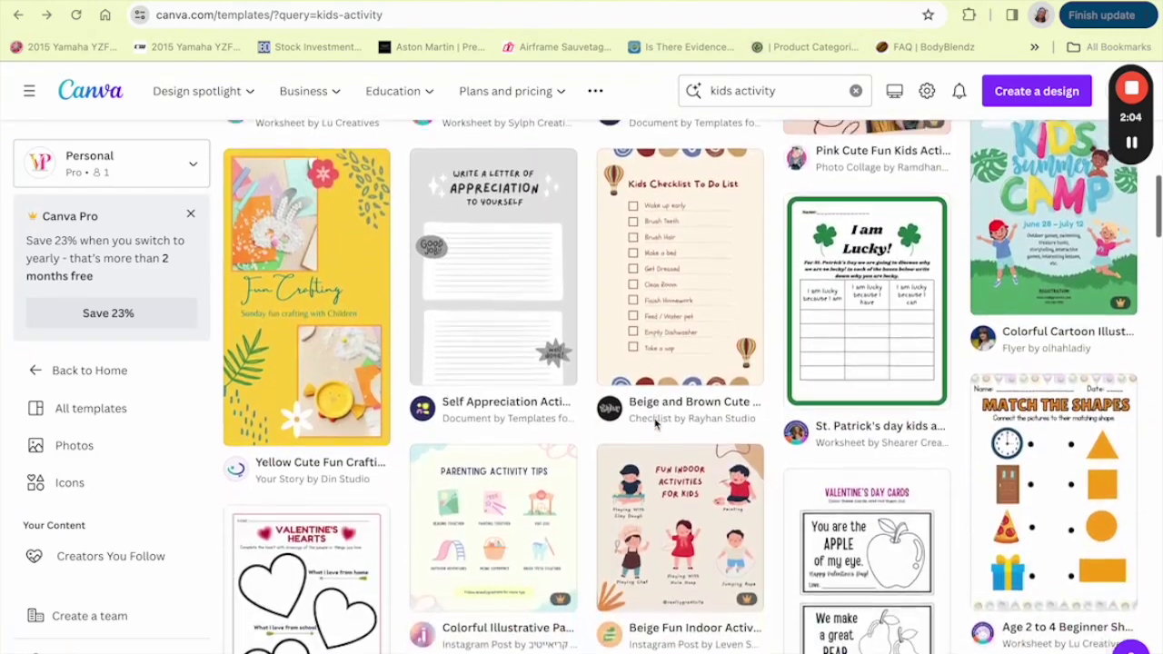
scroll(656, 424, "down", 13)
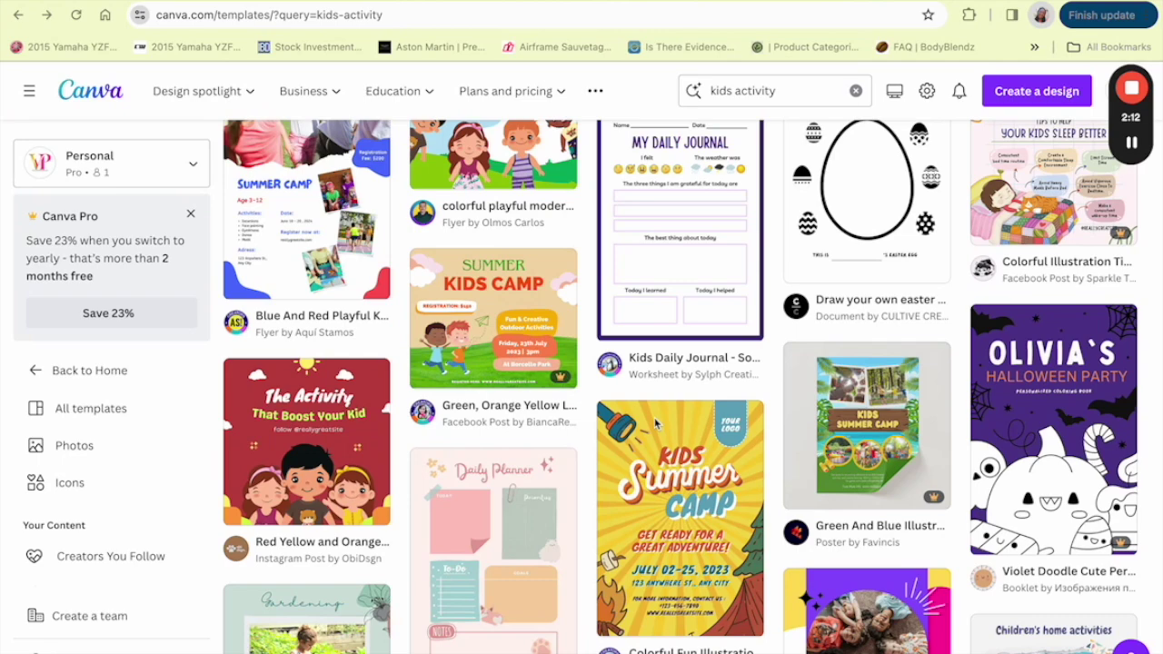
scroll(655, 423, "down", 6)
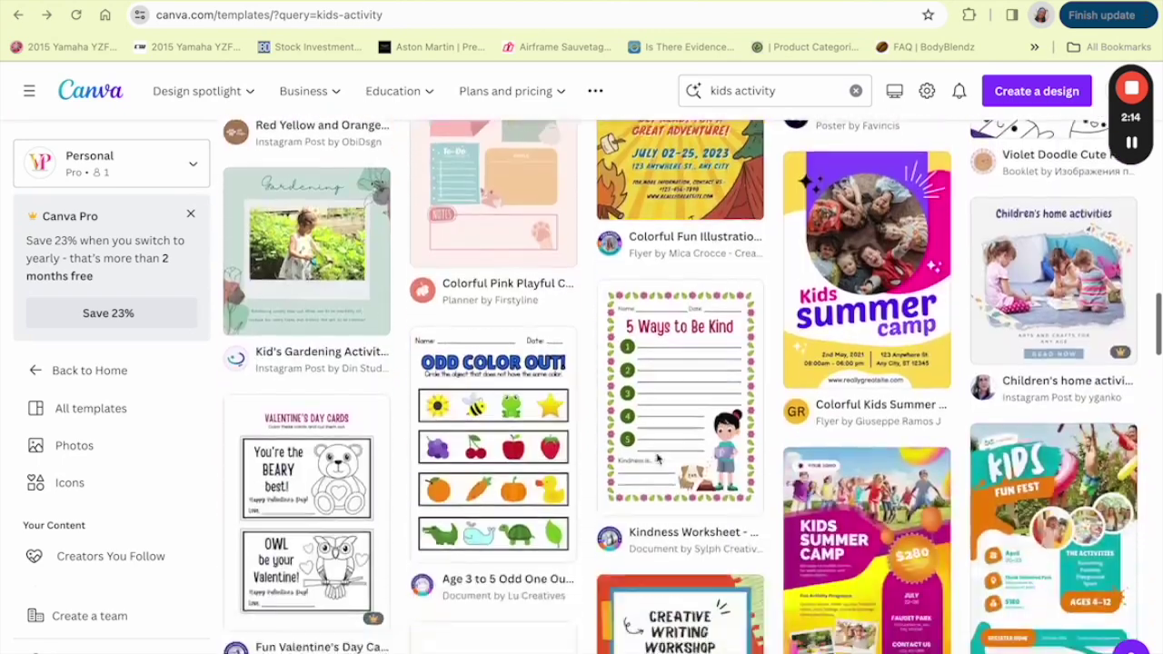
scroll(656, 458, "down", 1)
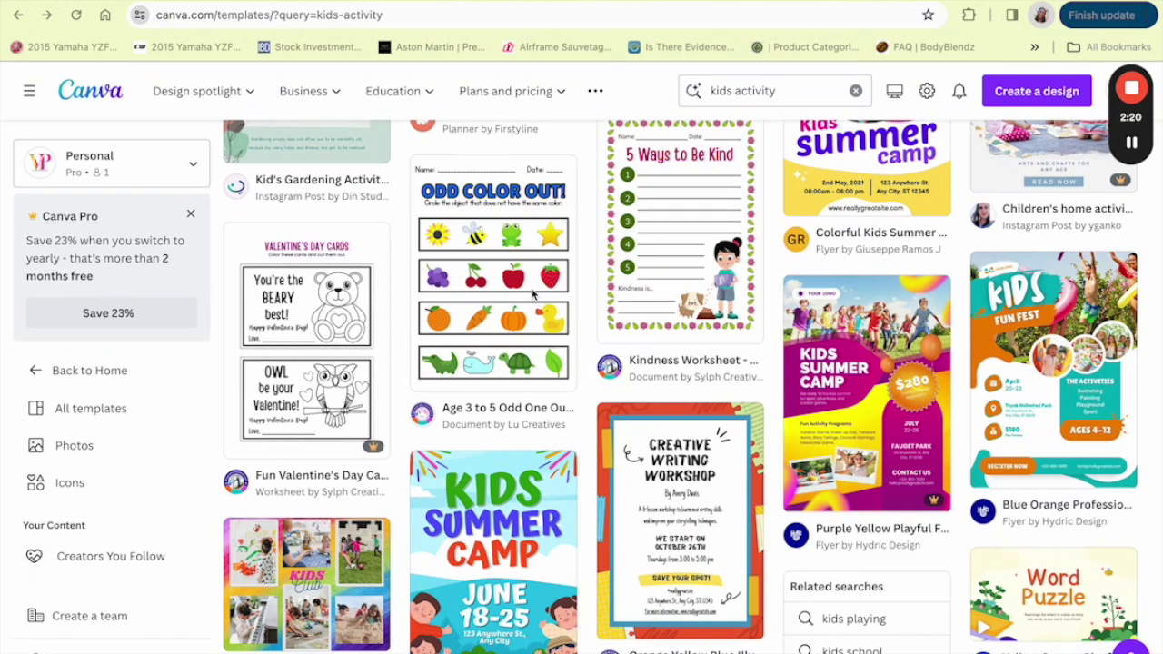
scroll(534, 294, "down", 2)
scroll(555, 318, "down", 1)
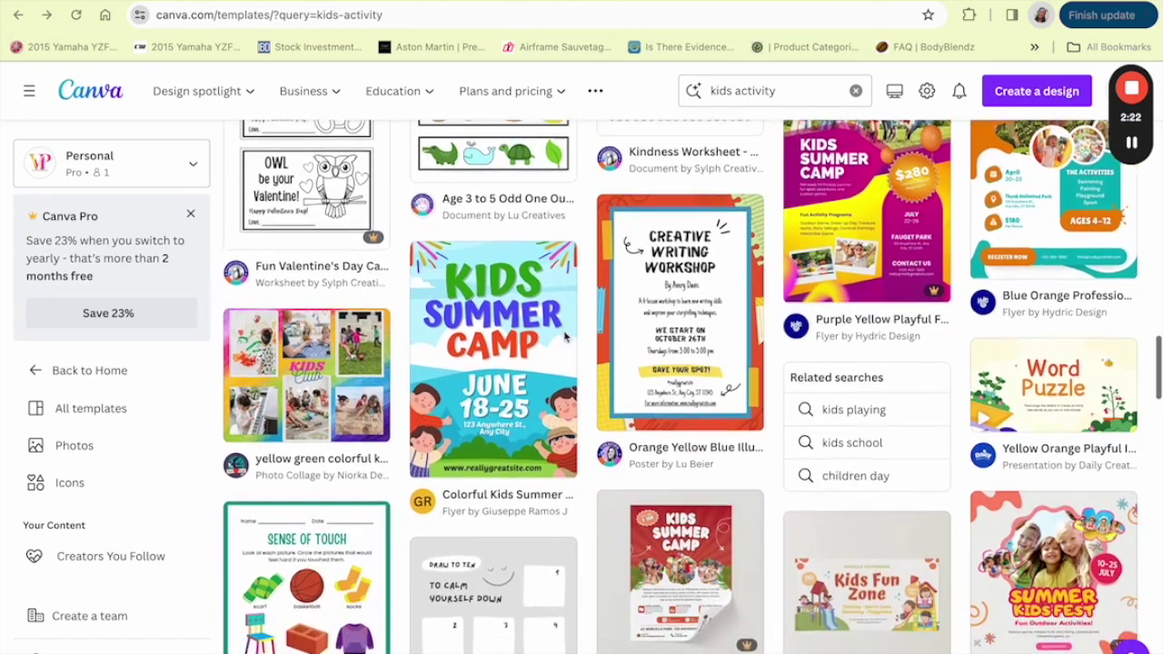
scroll(565, 336, "up", 5)
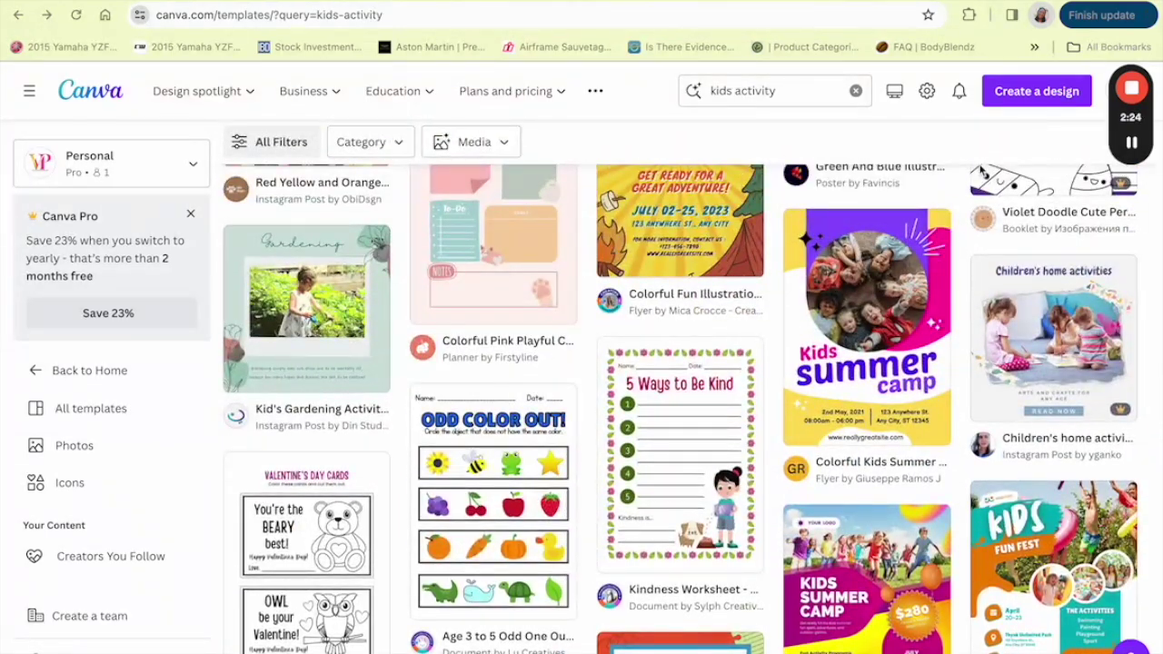
Create a new design with a custom size of 8.5 × 11 in.
left_click(1036, 95)
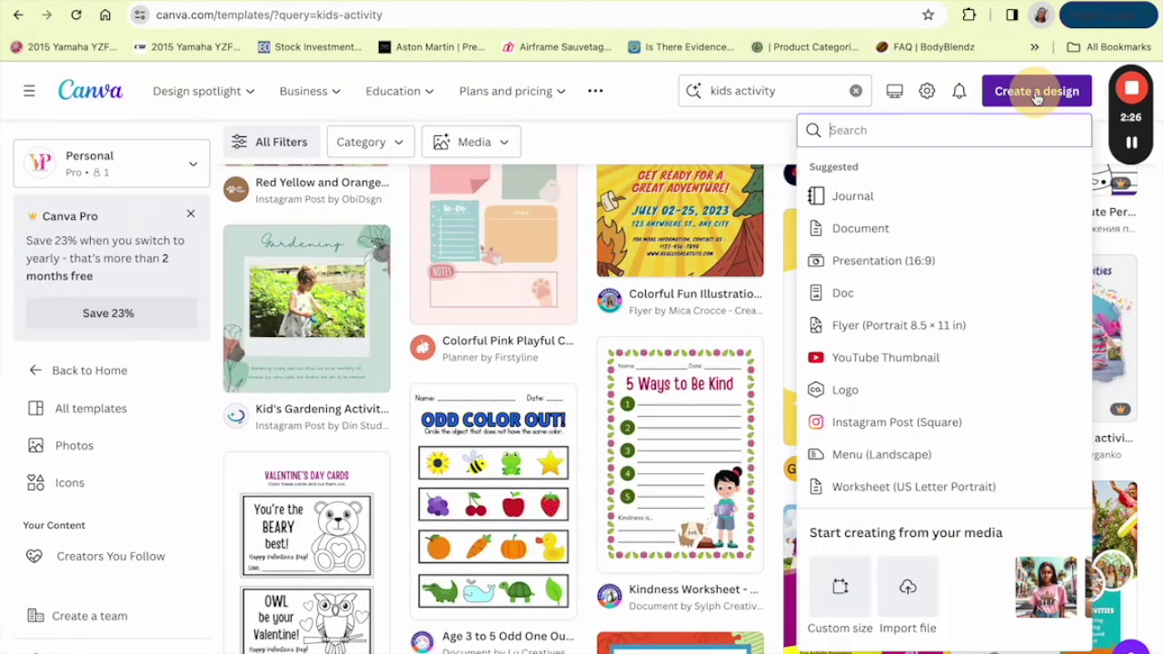
left_click(841, 591)
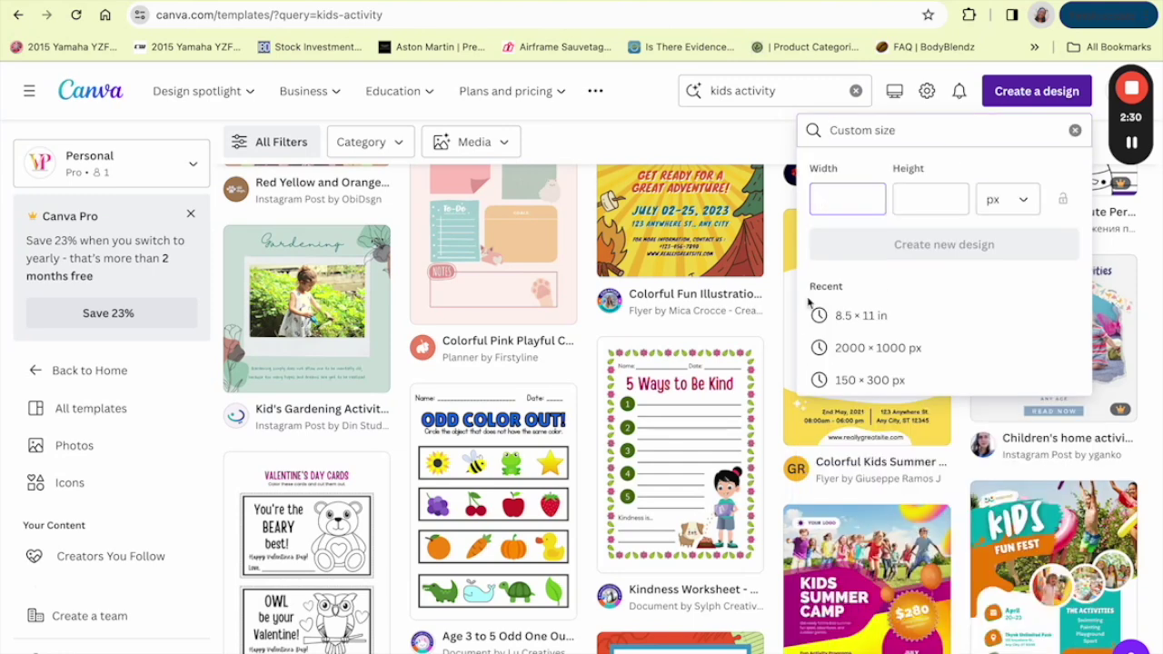
left_click(1008, 199)
left_click(973, 276)
left_click(836, 202)
type("8.5")
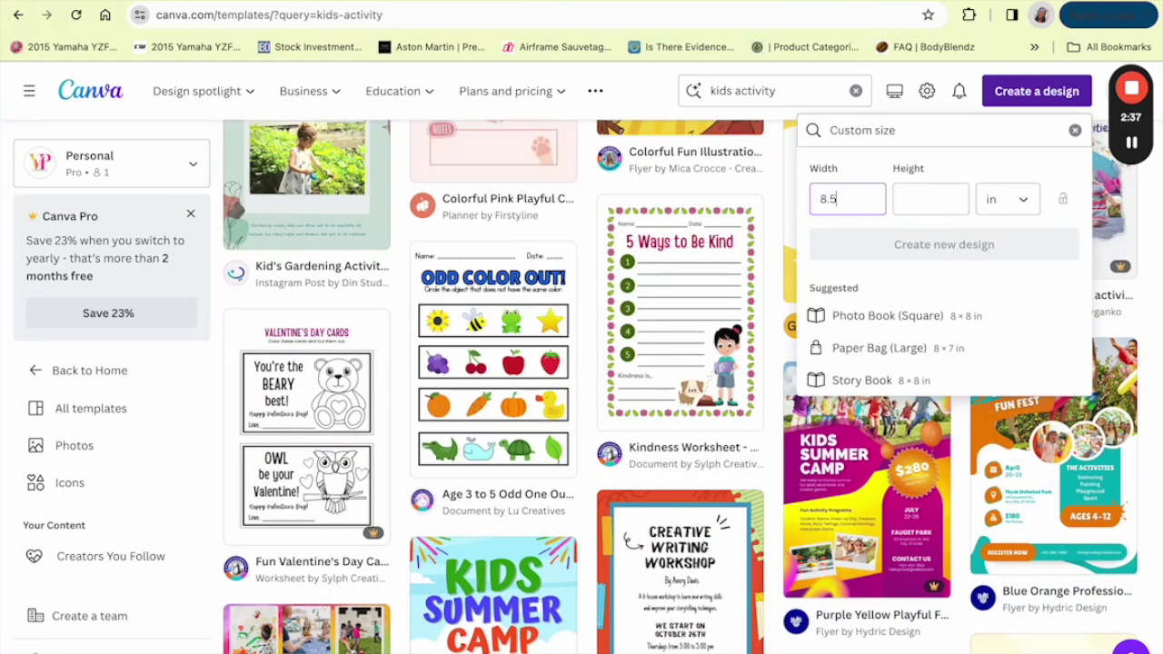
key("Tab")
type("11")
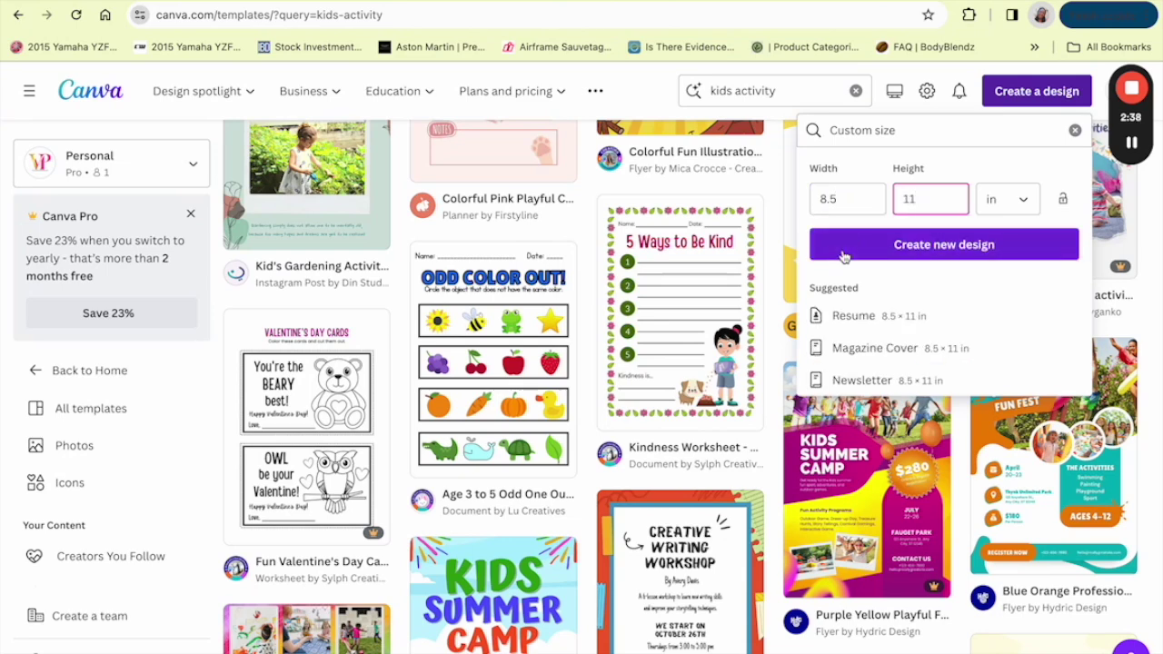
left_click(854, 252)
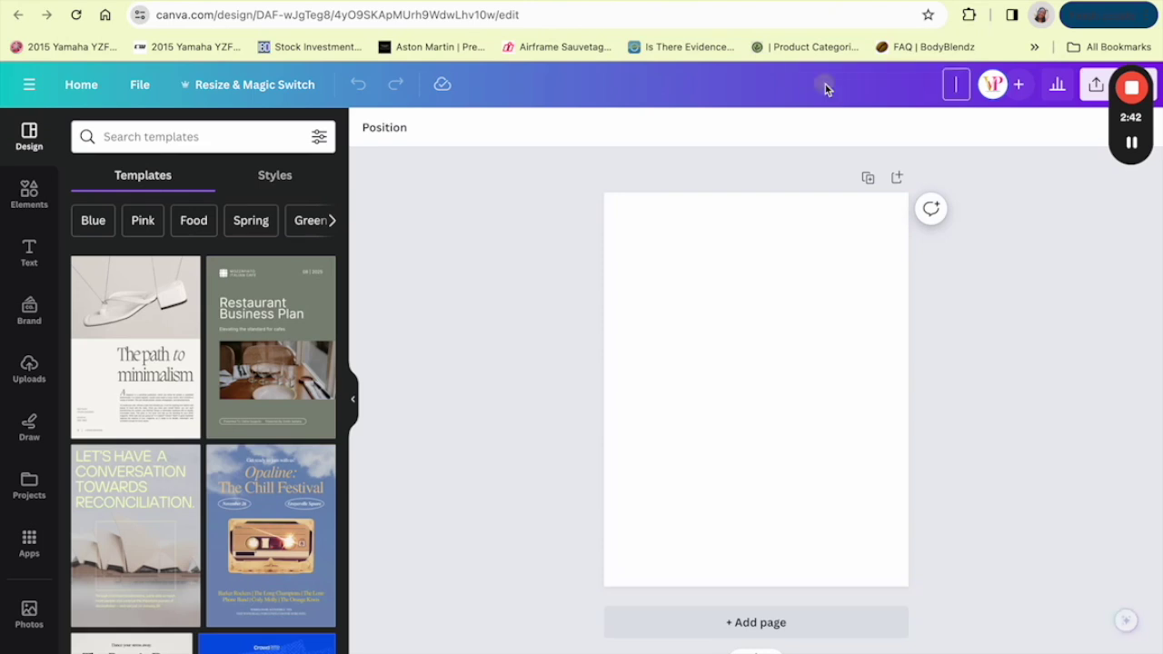
Name the design "Kids Activity Page".
type("Kids")
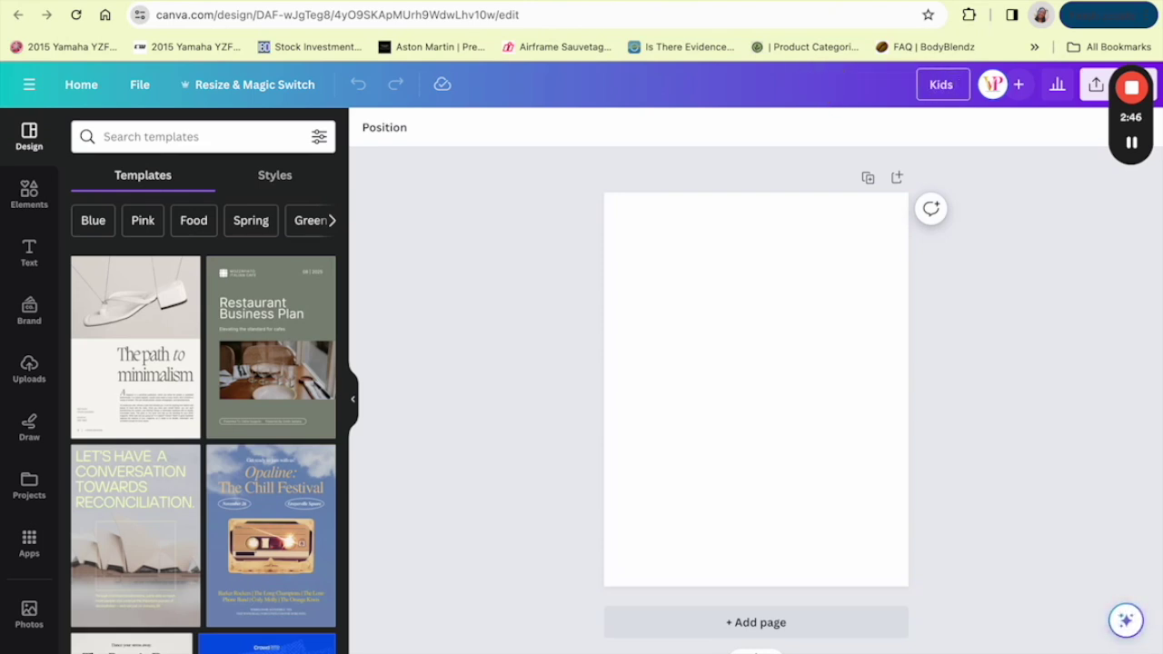
type(" Activity")
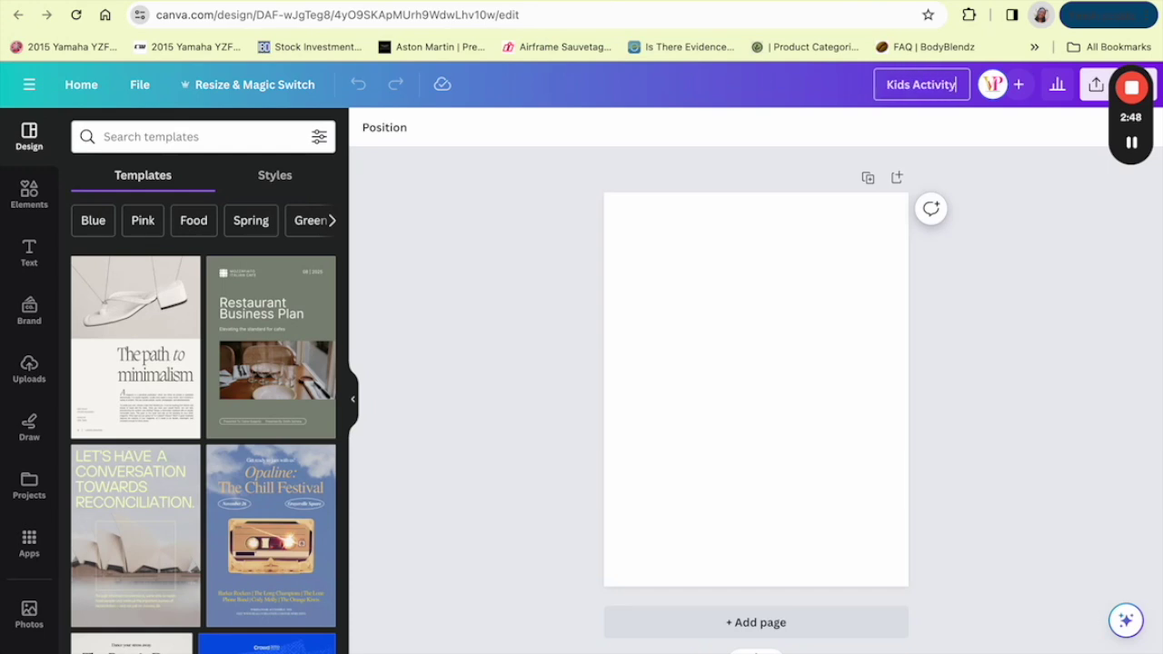
type(" Page")
left_click(794, 244)
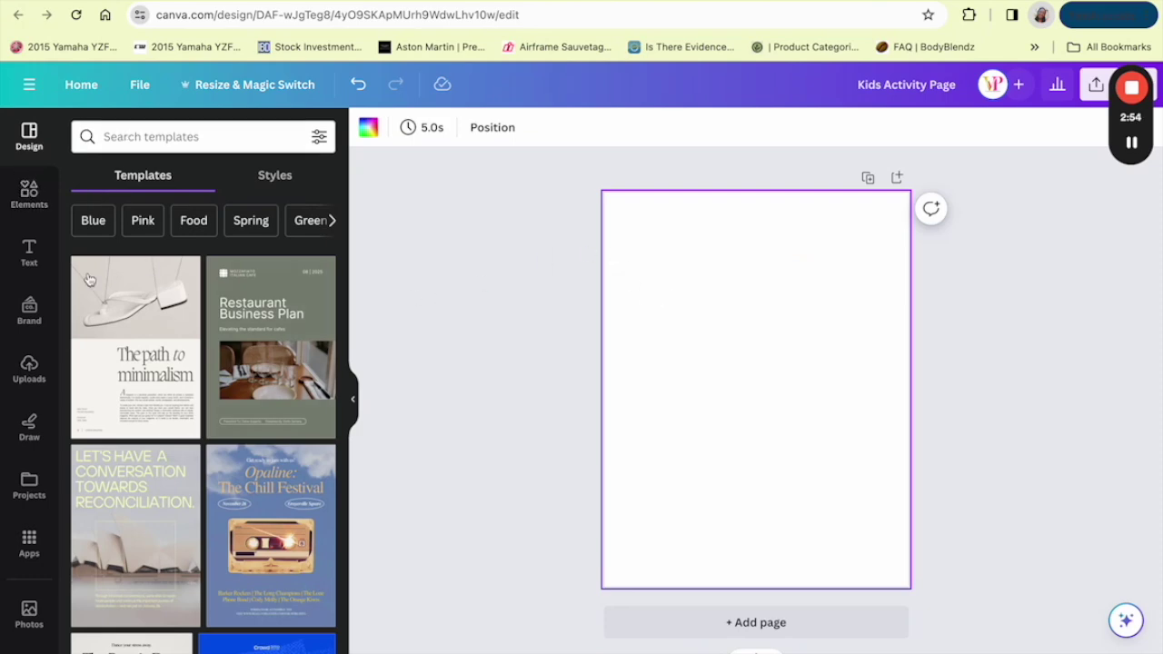
Search the text fonts for "kids font" and look through the results for a suitable typeface.
left_click(19, 256)
left_click(203, 136)
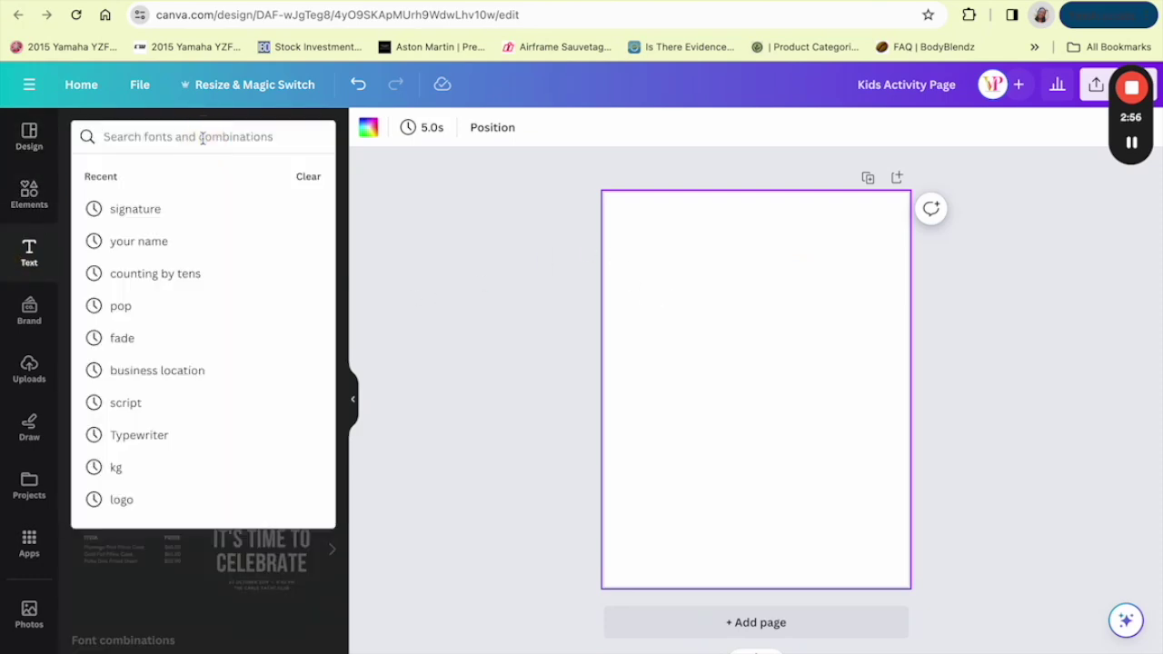
type("kids font")
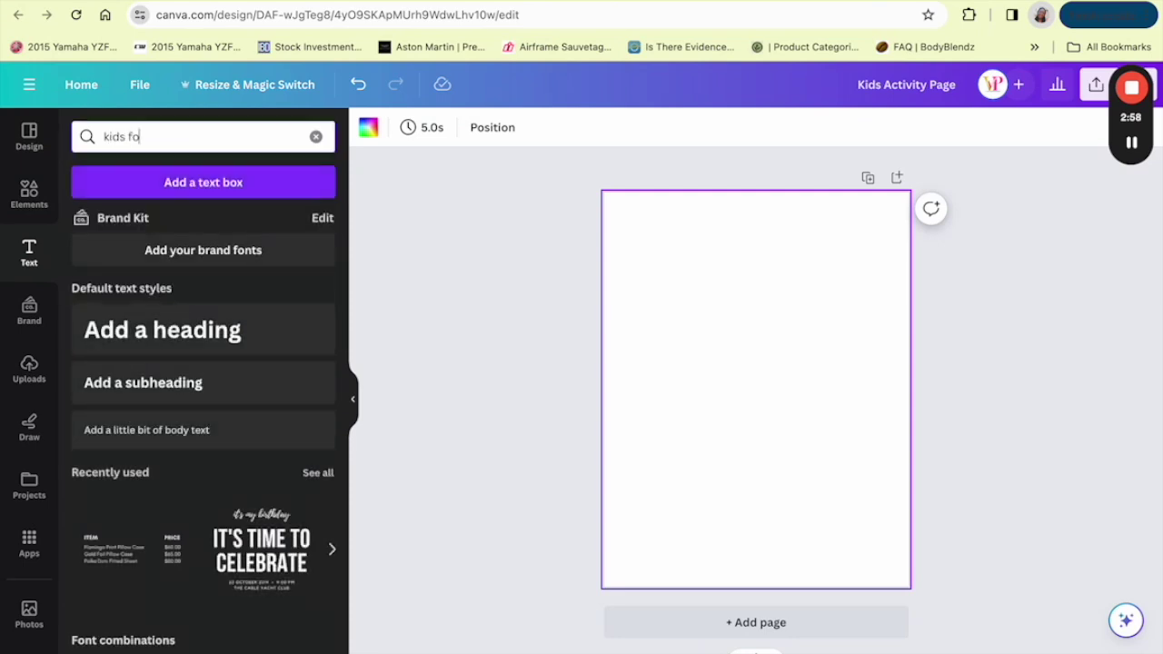
key("Return")
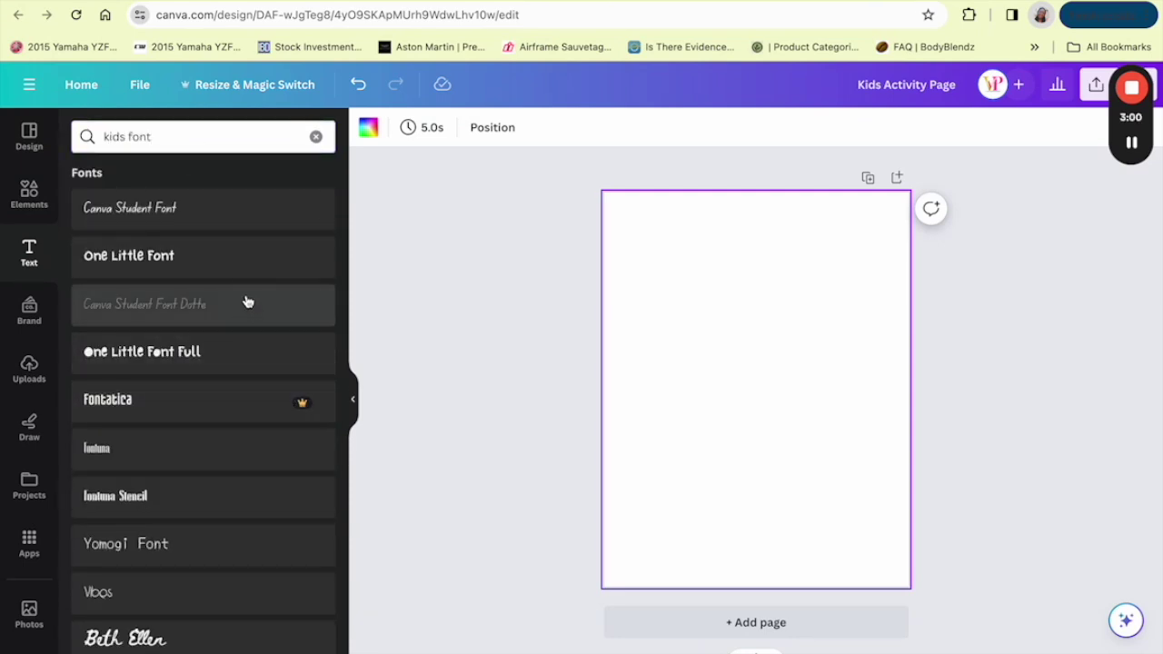
scroll(207, 557, "down", 1)
scroll(207, 556, "down", 6)
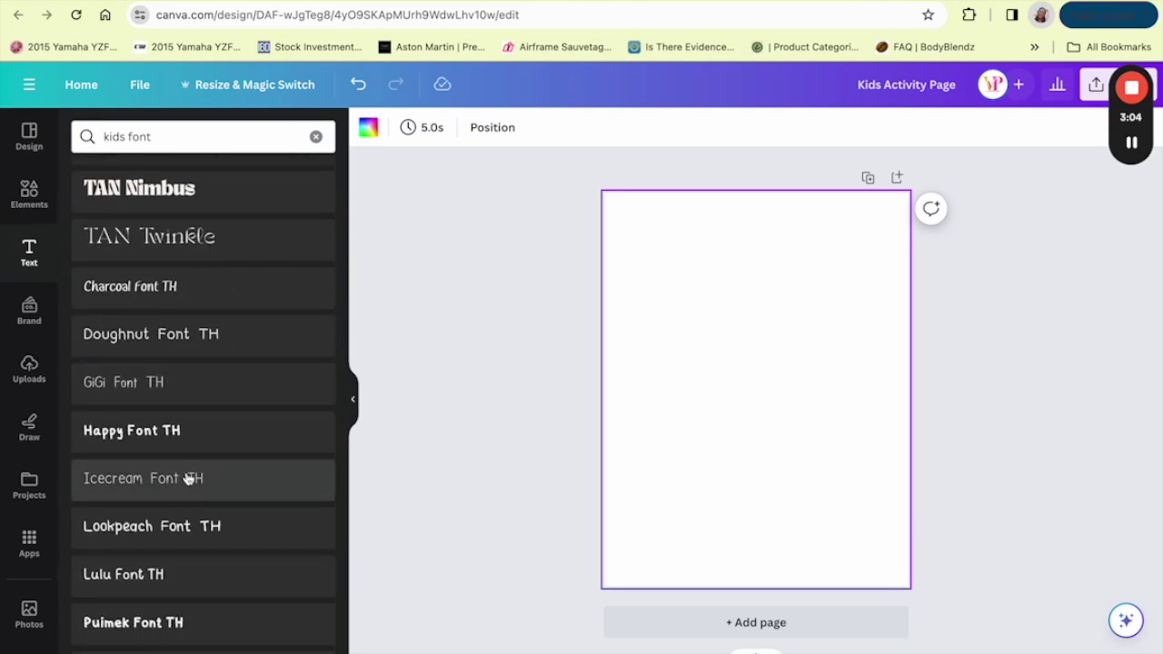
Add a text box in Icecream Font TH and enlarge it to about size 34.4, centred near the page's upper edge.
left_click(193, 481)
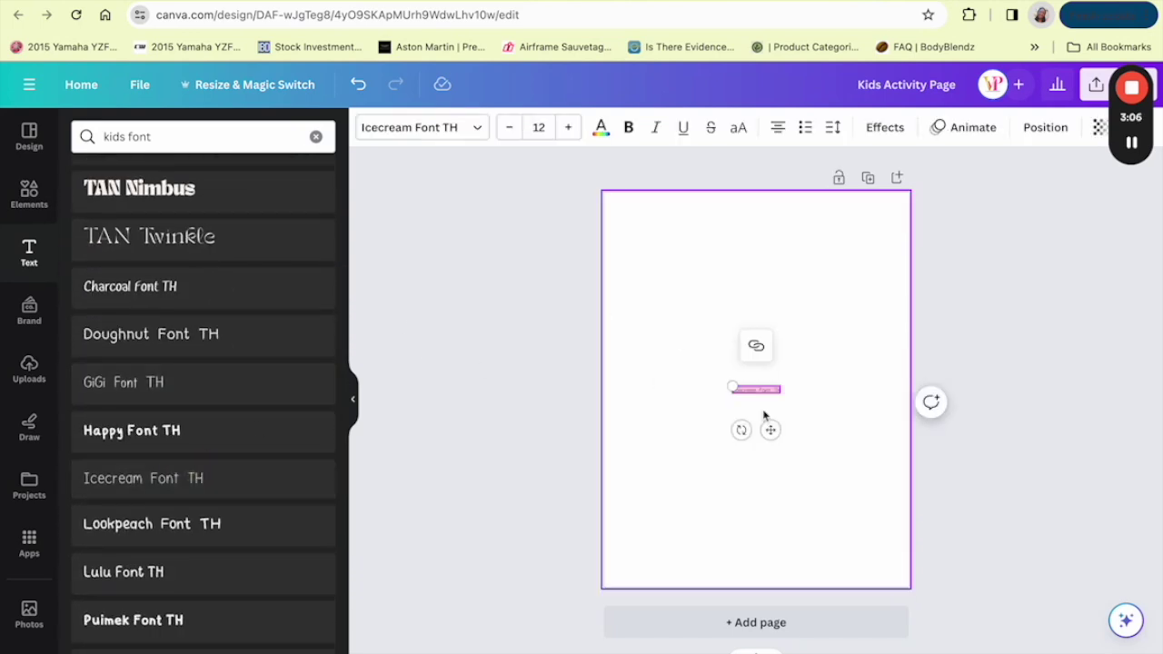
left_click_drag(736, 389, 649, 455)
left_click_drag(727, 442, 773, 280)
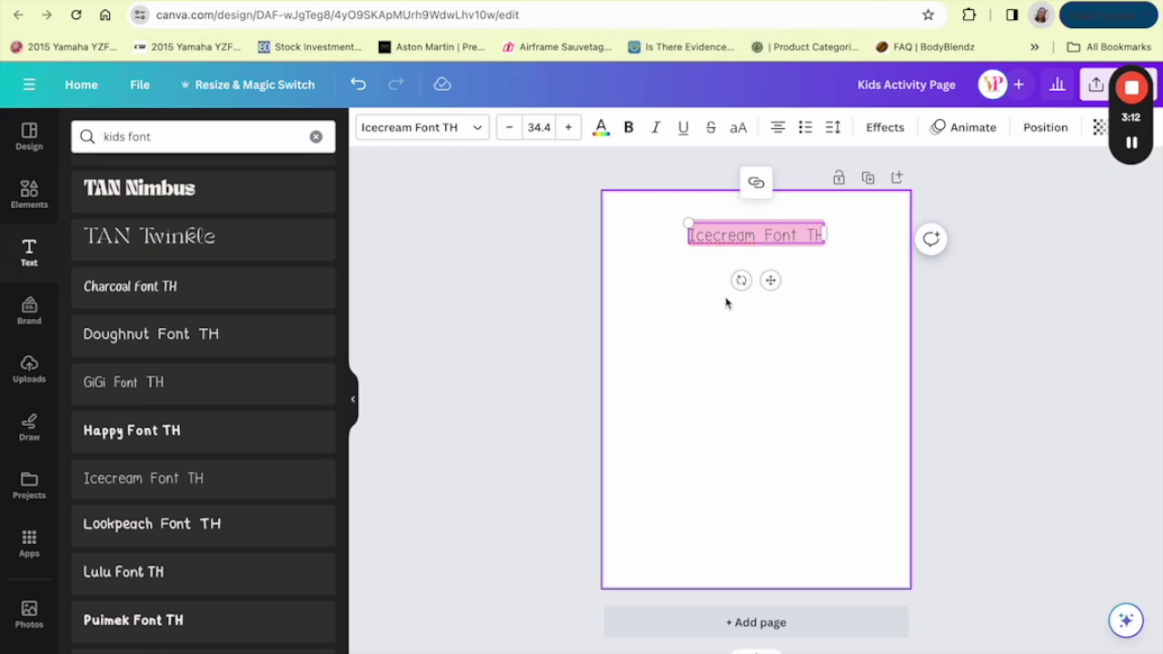
Replace the placeholder text with the title "Counting Animals" and make it bold.
type("Counting")
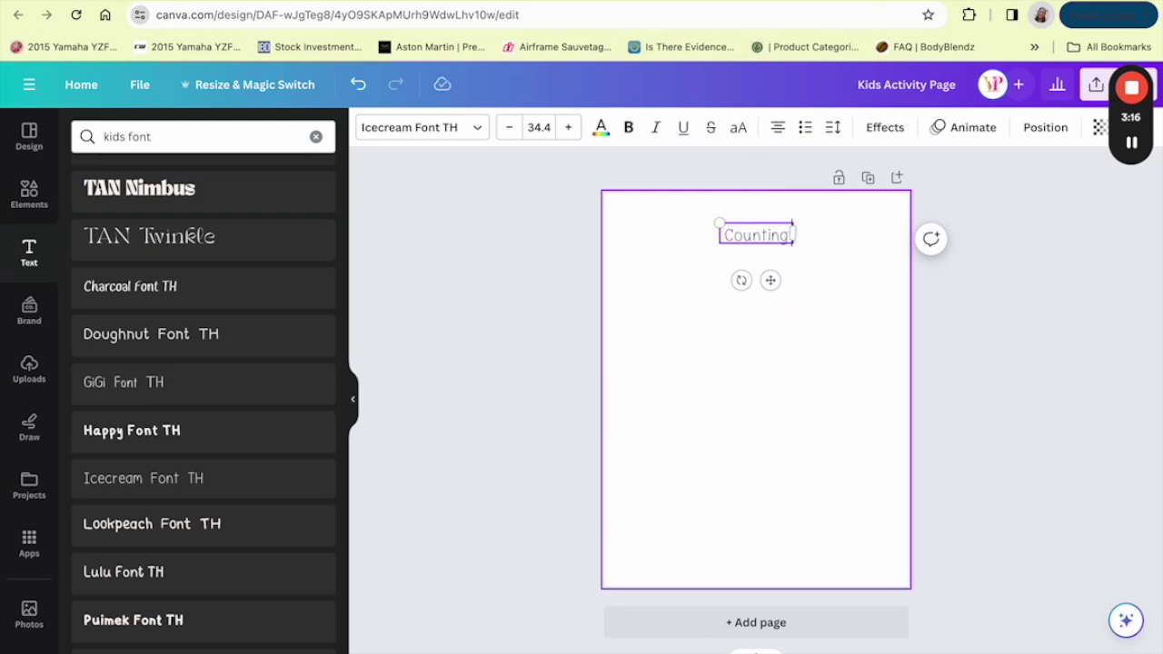
type(" Animals")
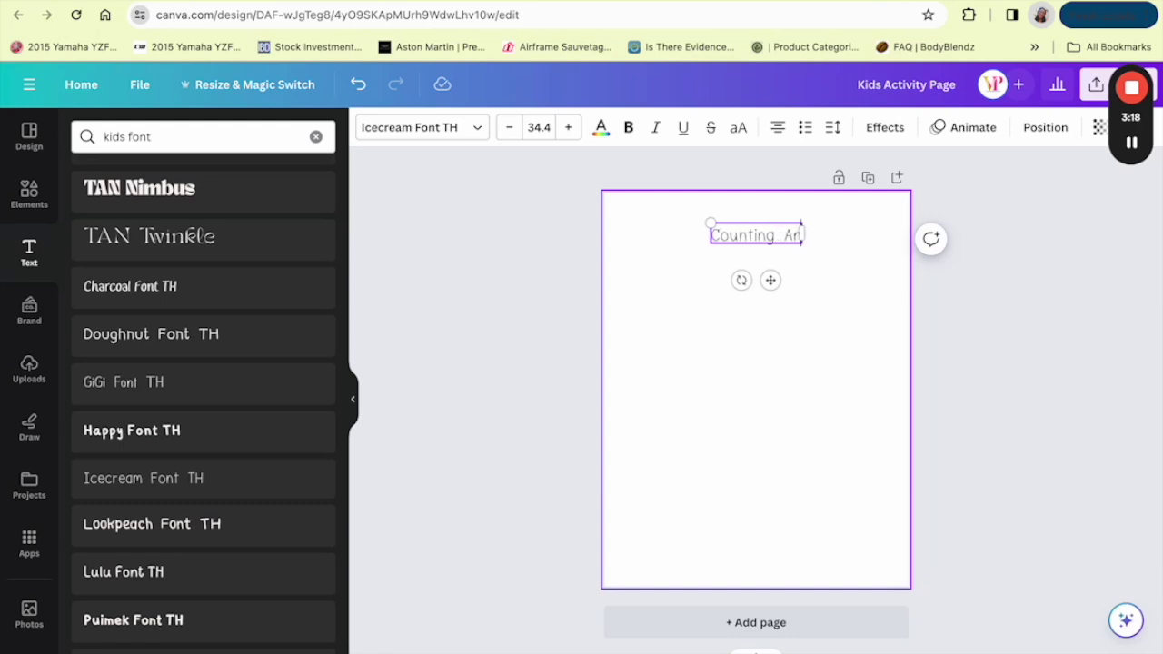
left_click(755, 312)
left_click(764, 239)
mouse_move(764, 239)
left_mouse_down()
mouse_move(746, 233)
mouse_move(761, 243)
mouse_move(757, 233)
left_mouse_up()
left_click(628, 127)
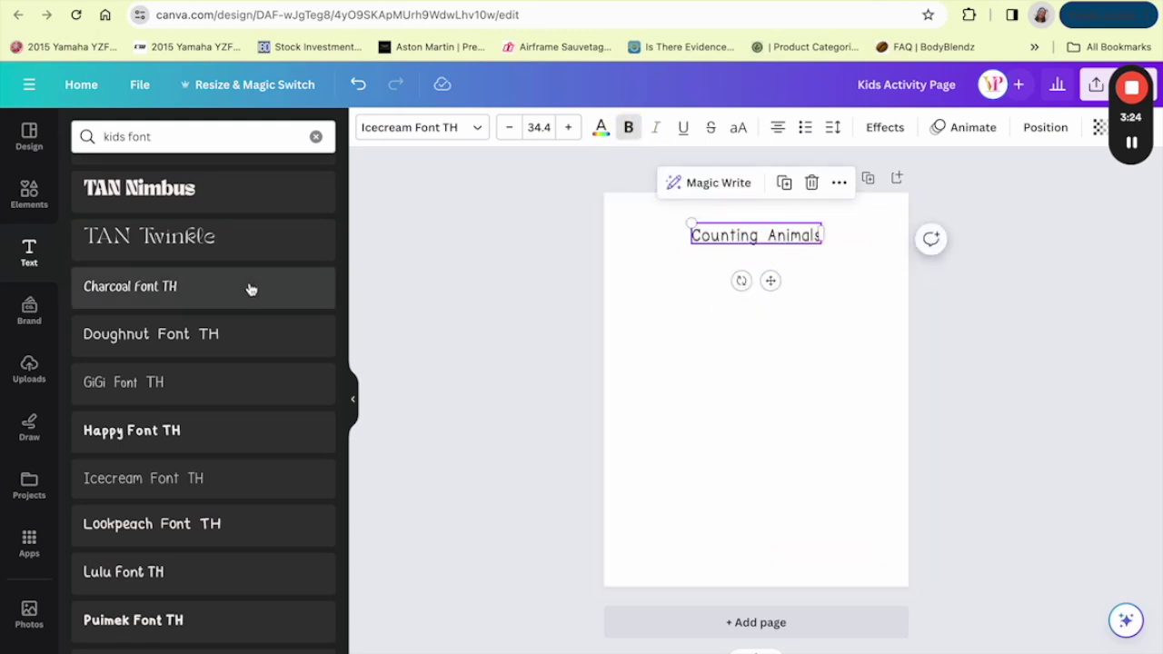
left_click(768, 403)
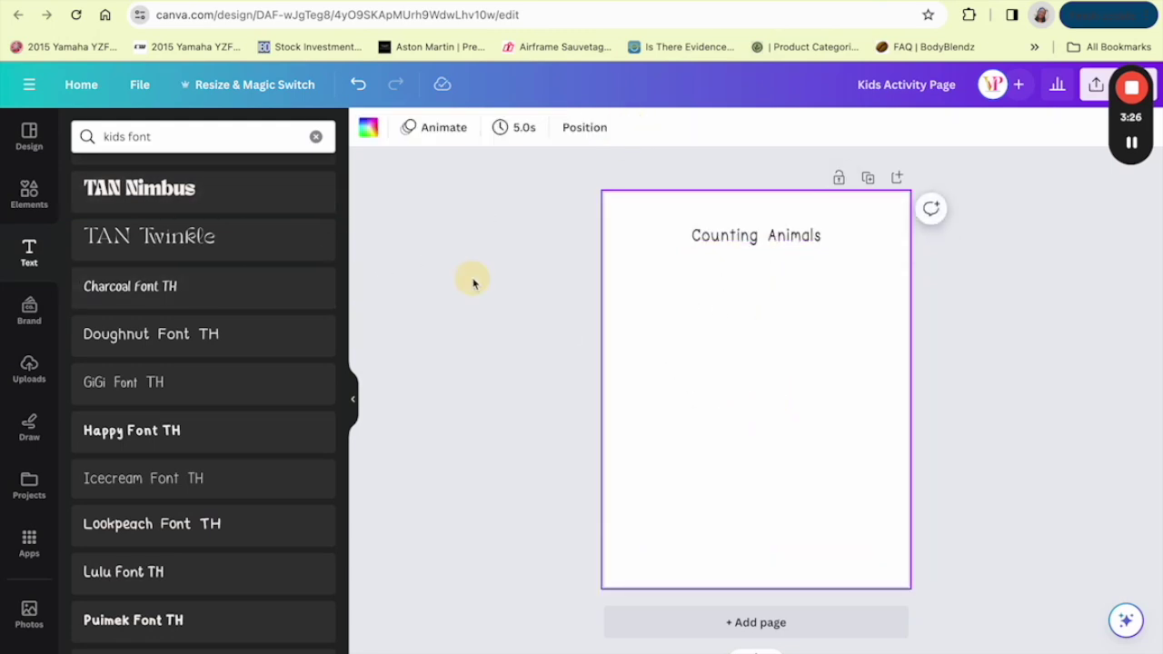
left_click(451, 311)
Search the elements for "border" and show only the graphics.
left_click(354, 400)
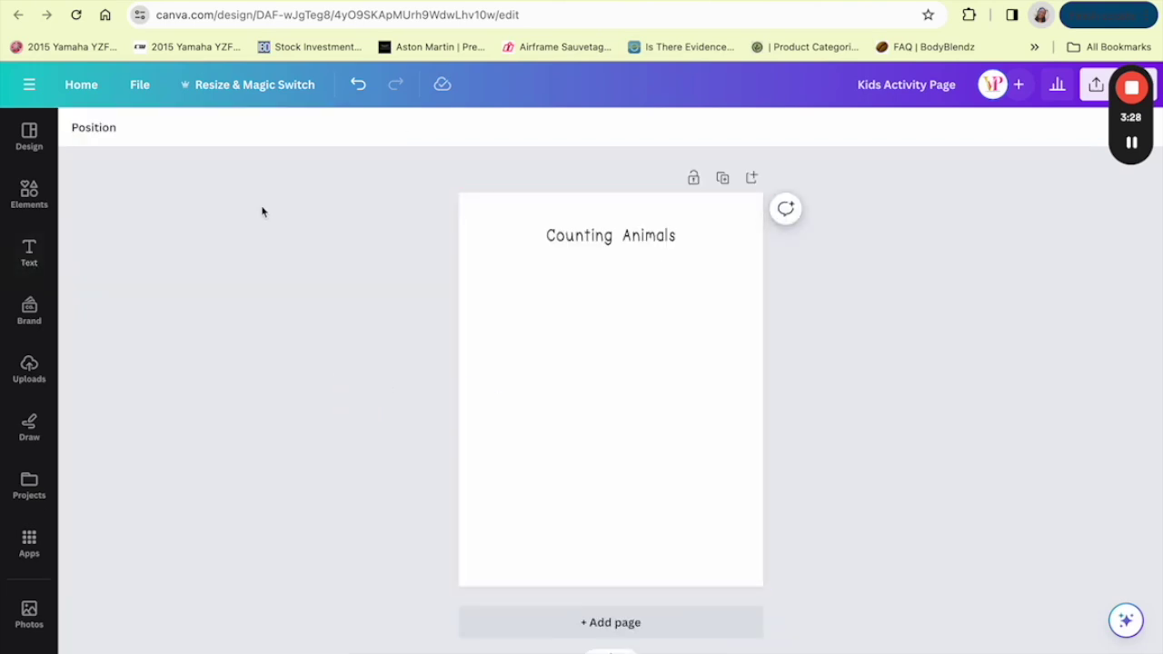
left_click(44, 199)
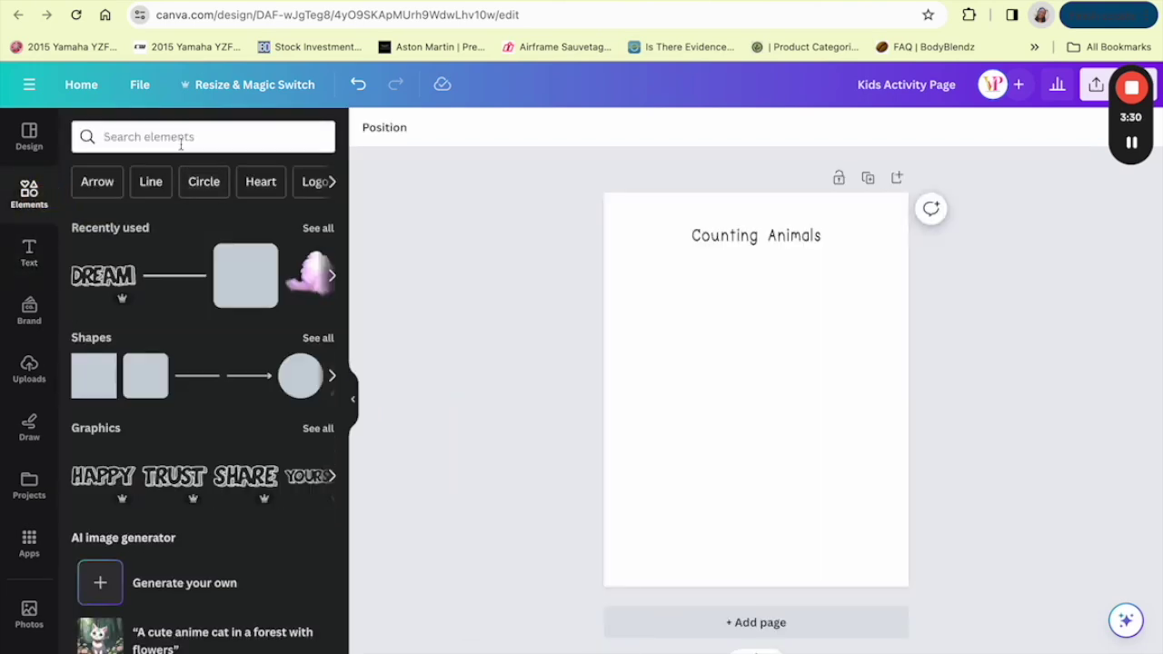
left_click(179, 137)
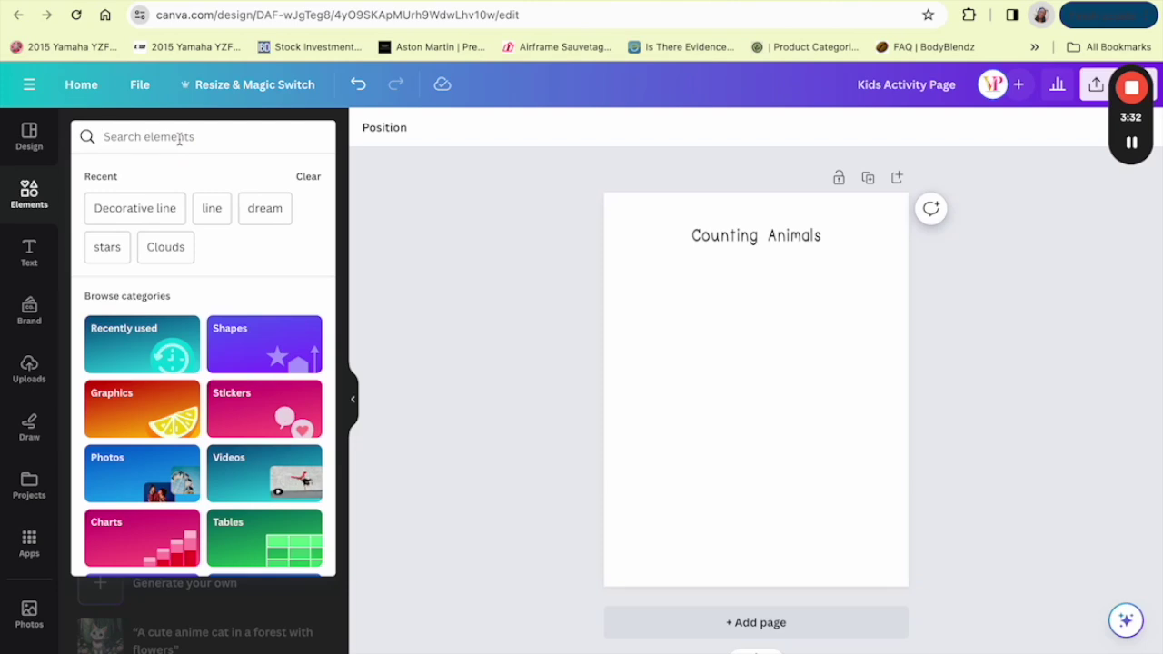
type("border")
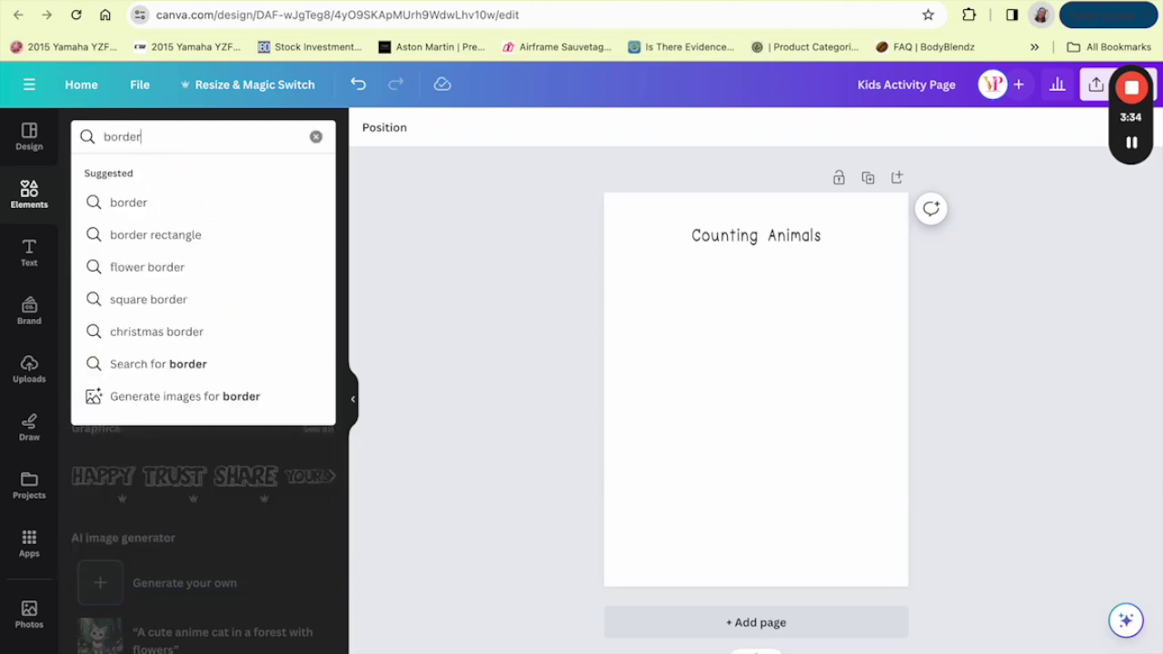
key("Return")
scroll(182, 299, "down", 2)
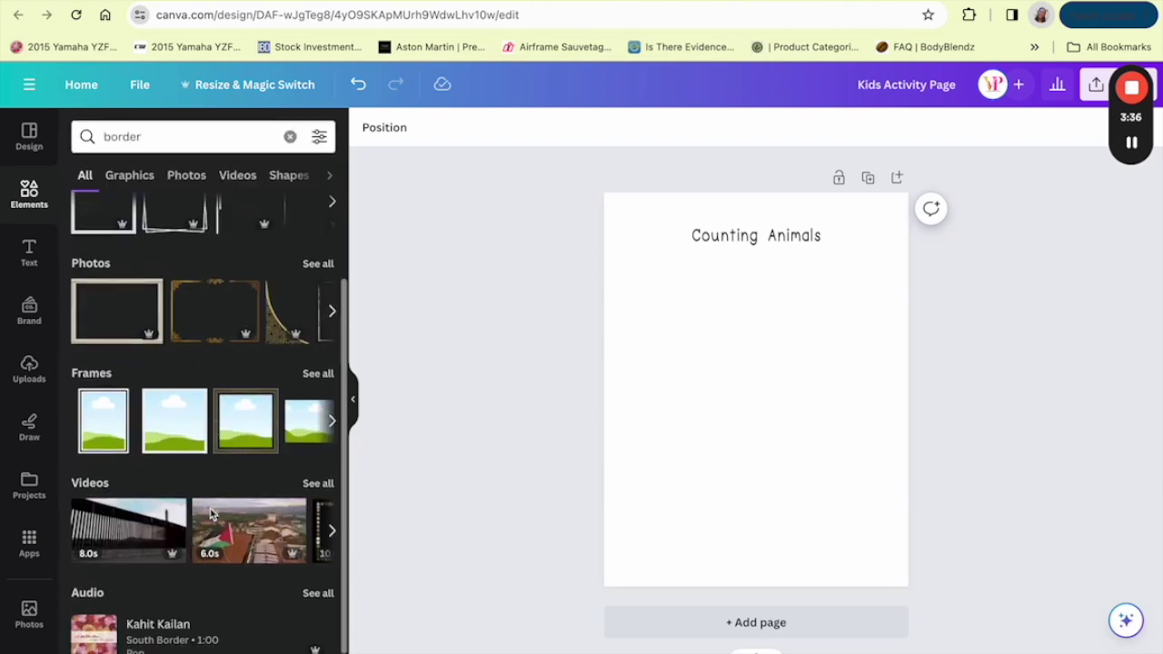
scroll(172, 255, "up", 1)
left_click(129, 174)
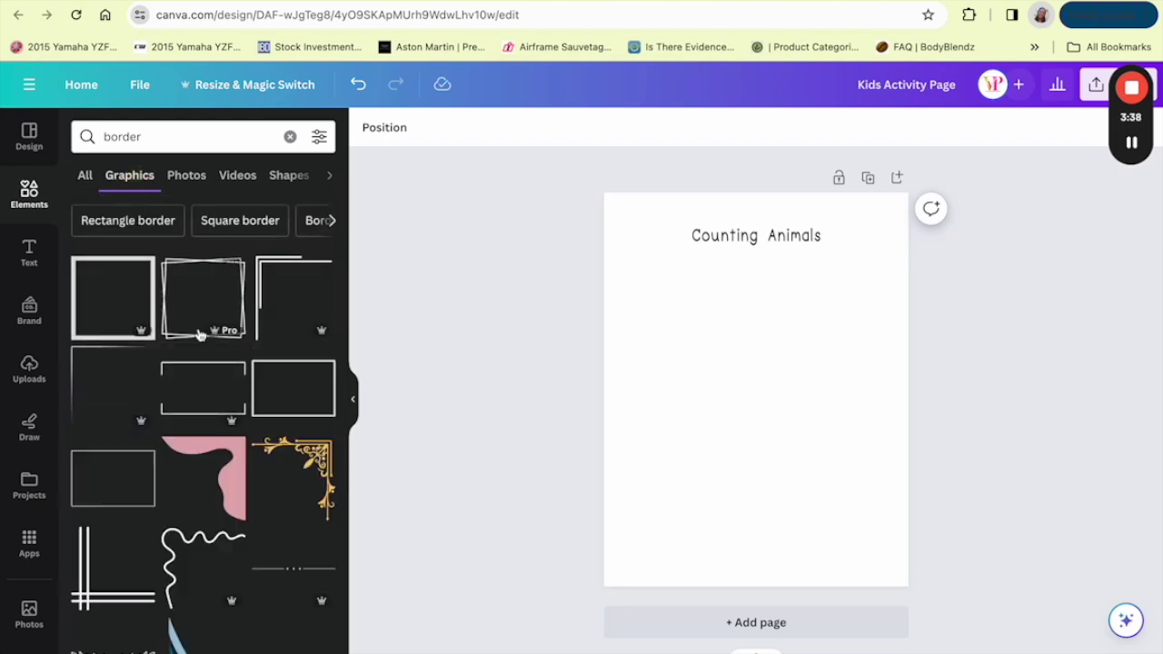
Look through the border graphics for a suitable page frame.
scroll(180, 463, "down", 2)
scroll(181, 462, "down", 2)
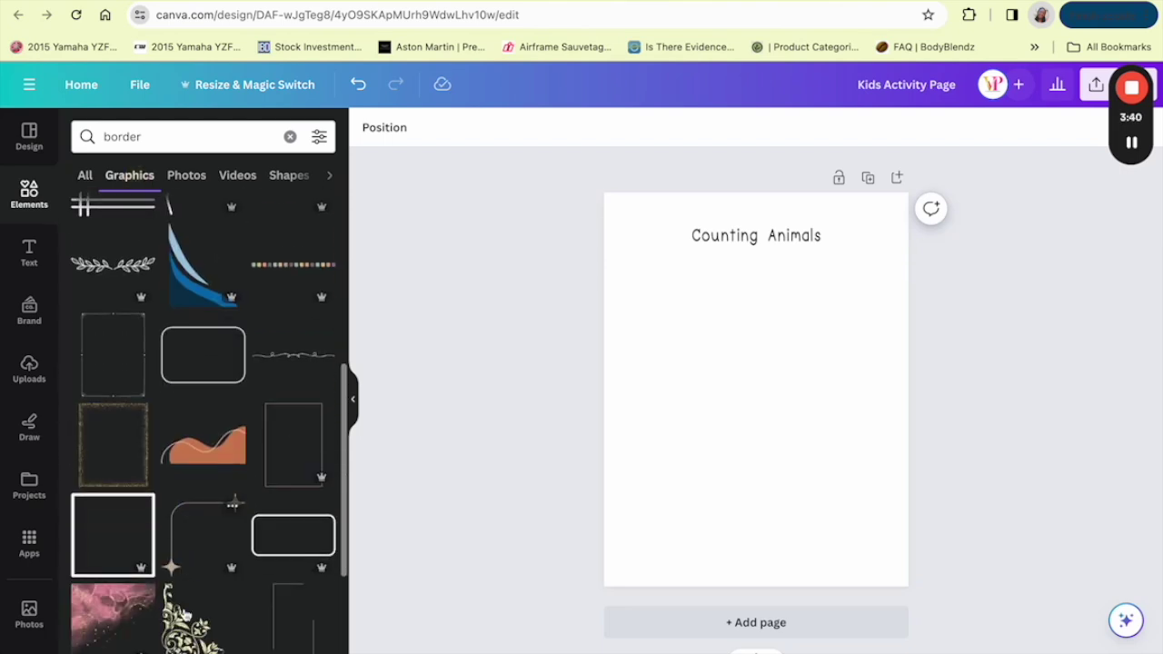
scroll(185, 609, "down", 2)
scroll(184, 615, "down", 2)
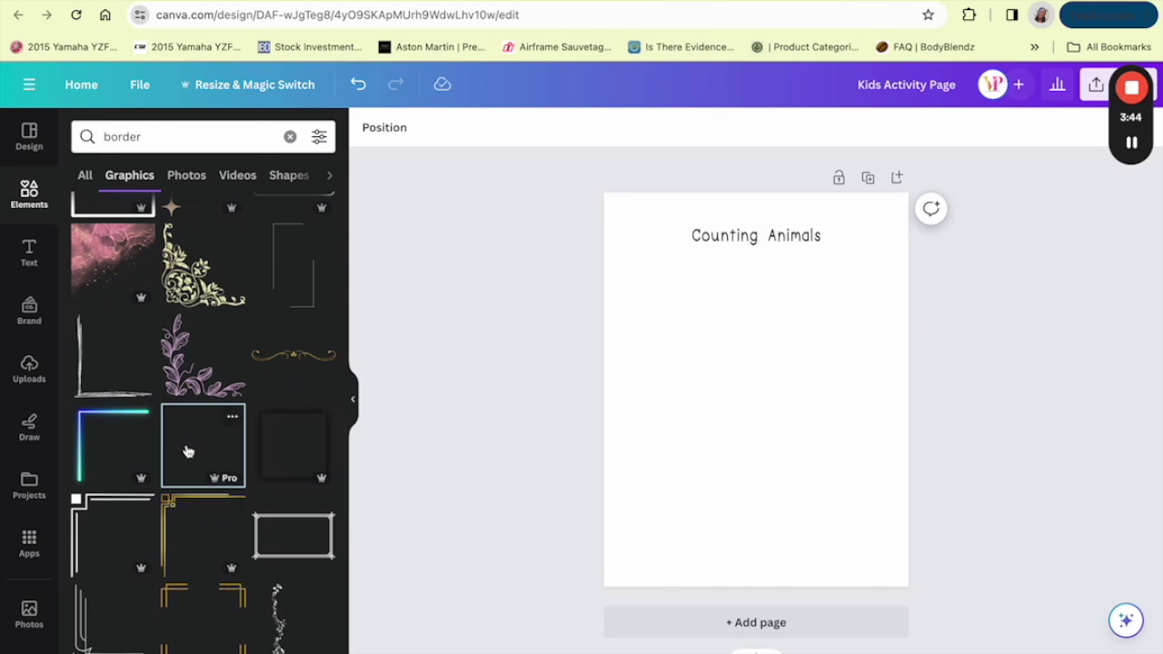
scroll(245, 349, "up", 10)
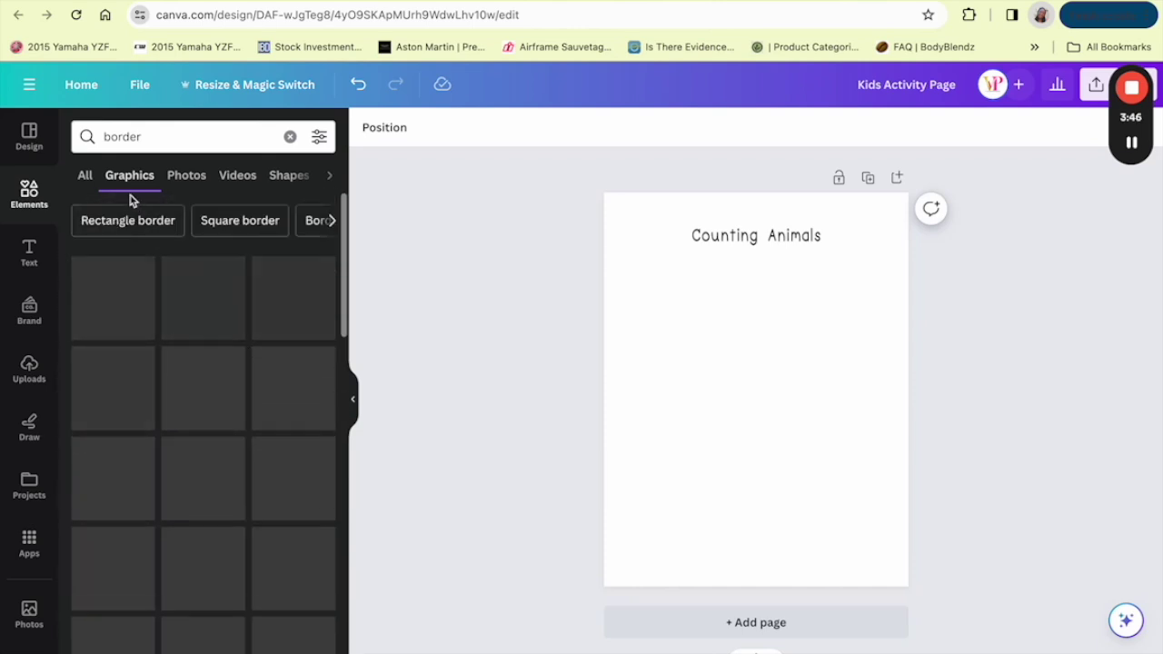
Add a line stretched vertically along the page's left margin and place a duplicate of it along the right margin.
left_click(38, 191)
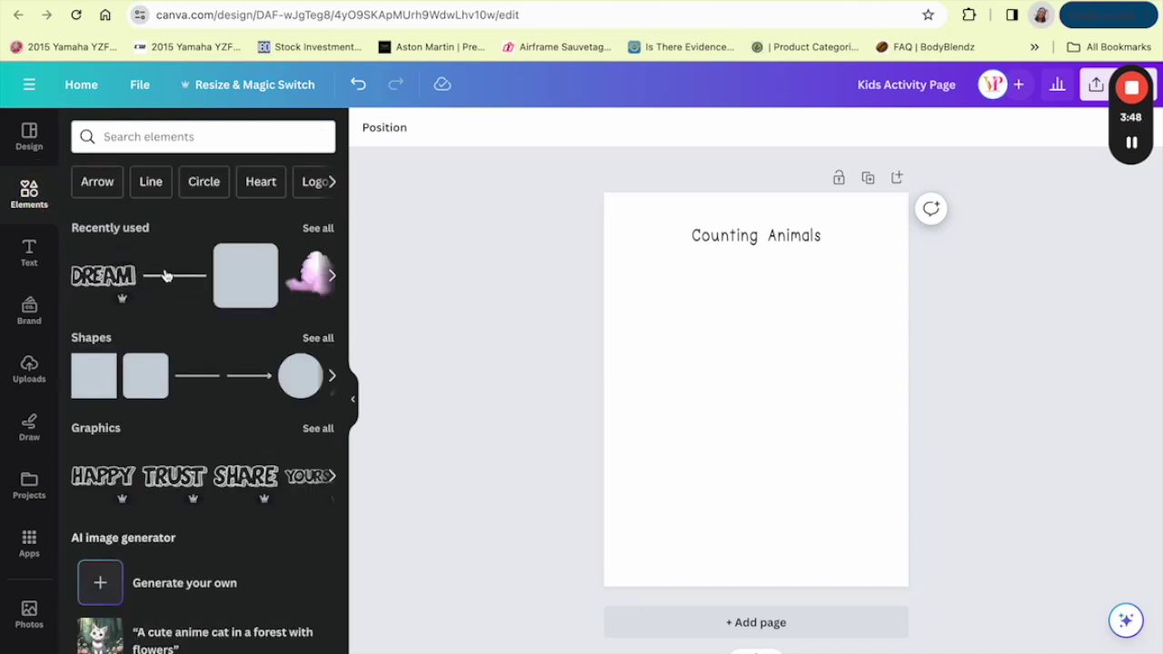
left_click(168, 275)
left_click_drag(741, 427, 867, 408)
left_click_drag(795, 376, 673, 339)
left_click_drag(635, 304, 634, 224)
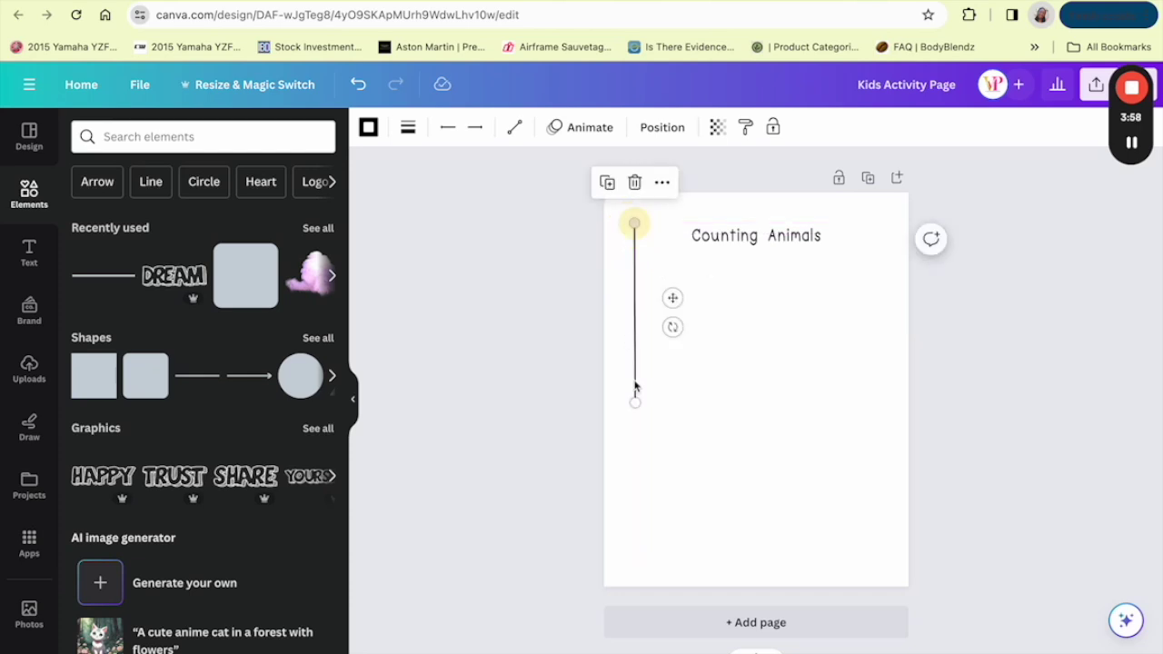
left_click_drag(634, 402, 634, 557)
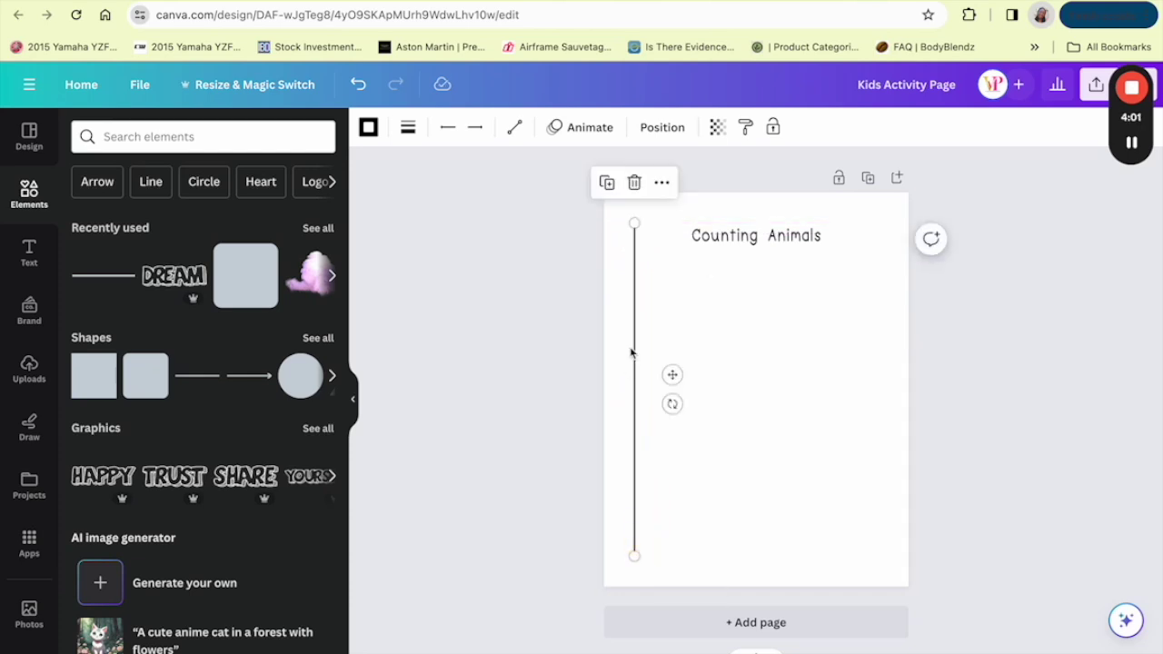
left_click(607, 182)
left_click_drag(679, 381, 914, 372)
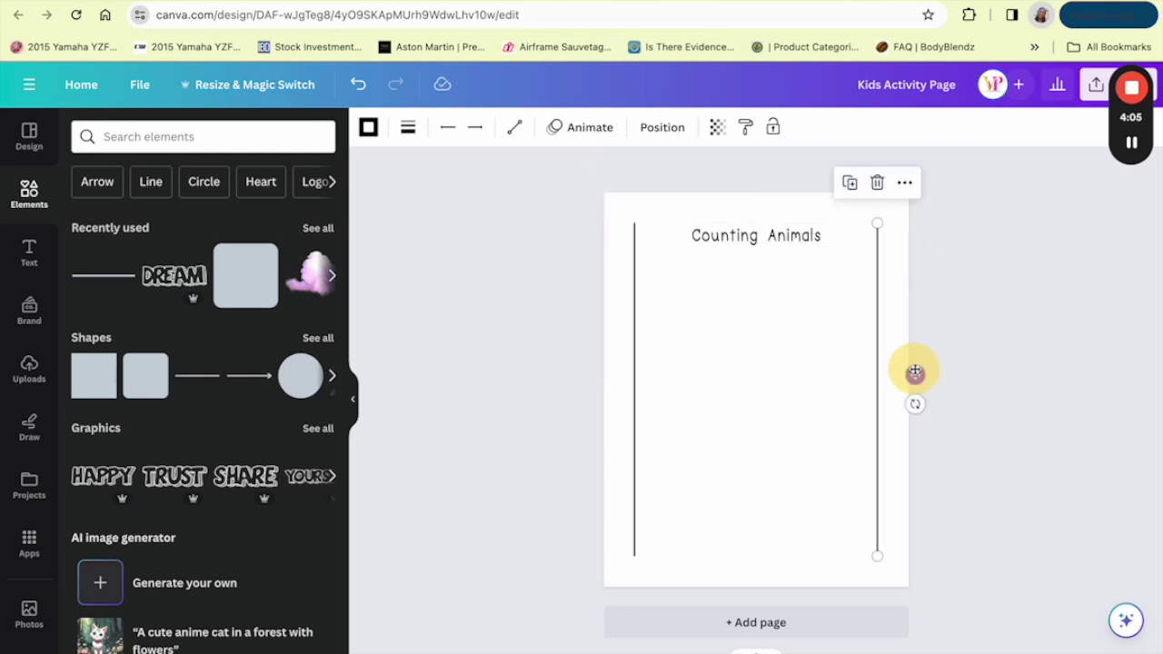
Add a horizontal line joining the upper ends of the two vertical lines and a duplicate joining their lower ends.
left_click(107, 275)
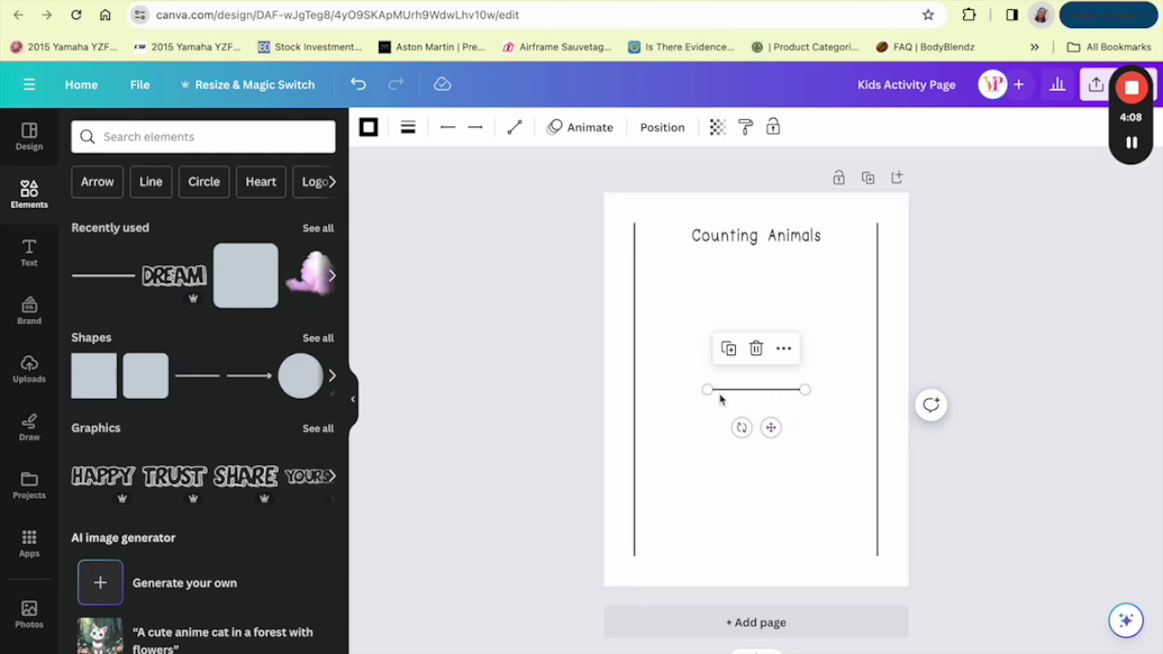
left_click_drag(771, 428, 699, 258)
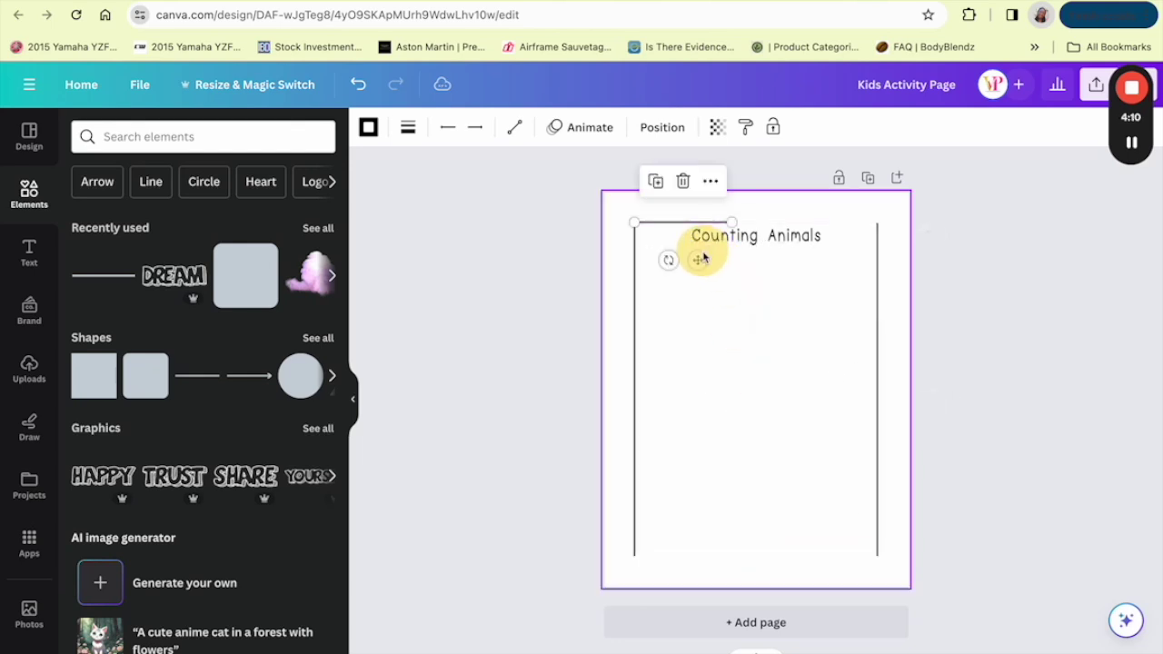
left_click_drag(732, 222, 877, 221)
left_click(729, 182)
left_click_drag(772, 262, 769, 595)
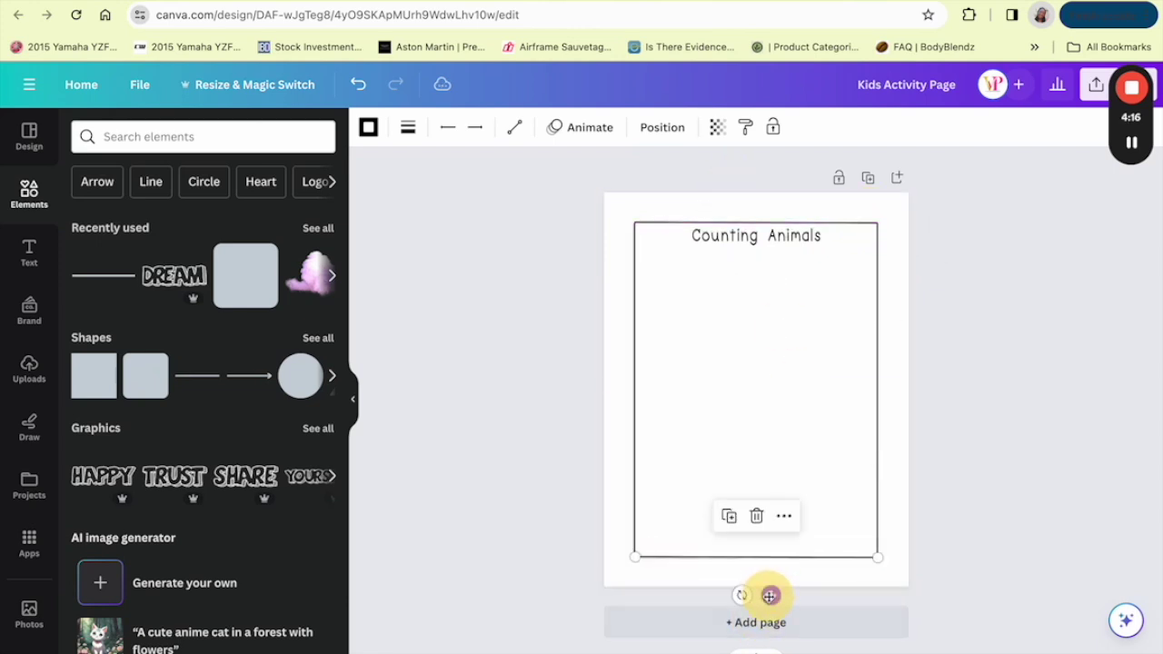
left_click(618, 377)
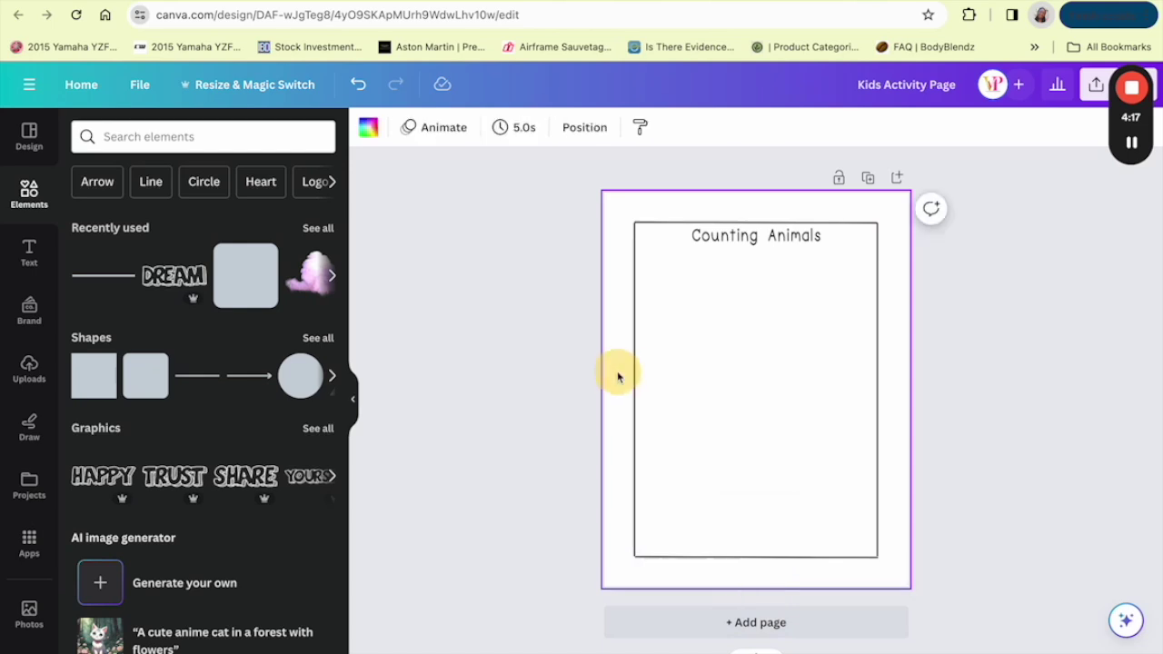
Recolor the frame's left and upper lines light blue.
left_click(631, 289)
left_click(368, 128)
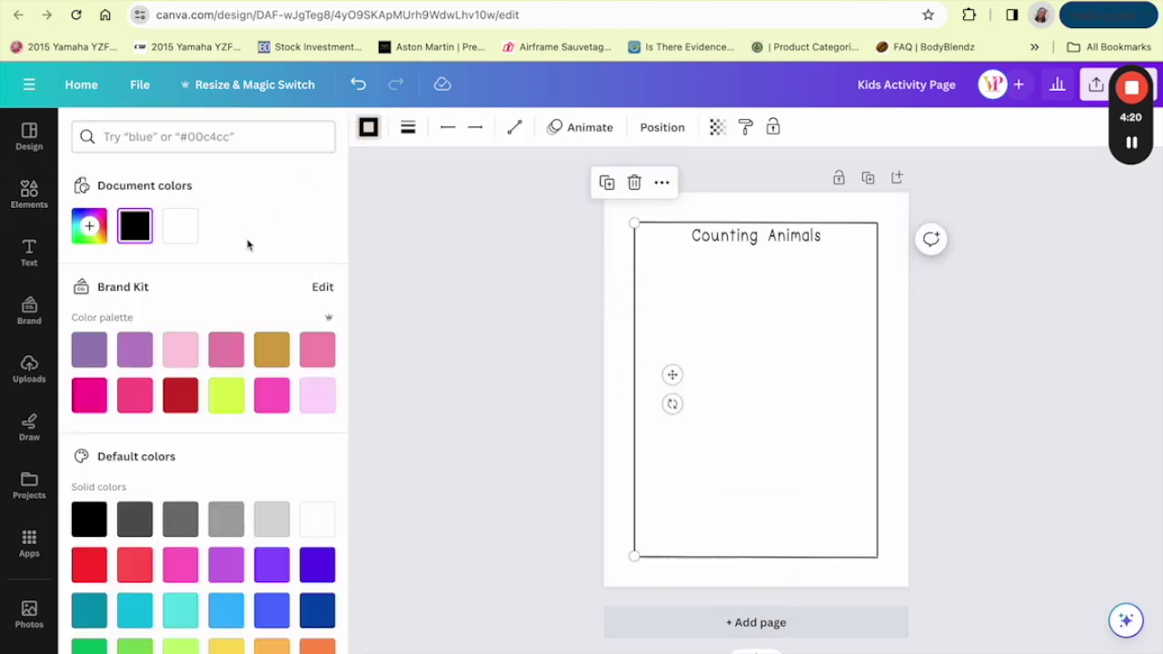
left_click(272, 396)
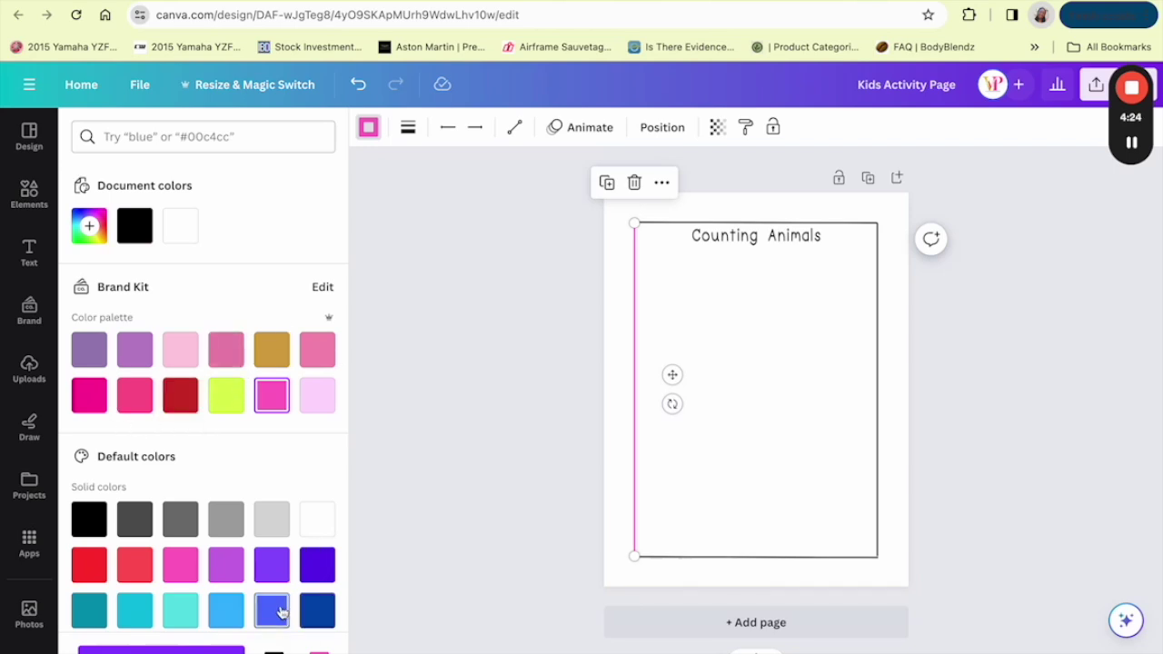
left_click(226, 610)
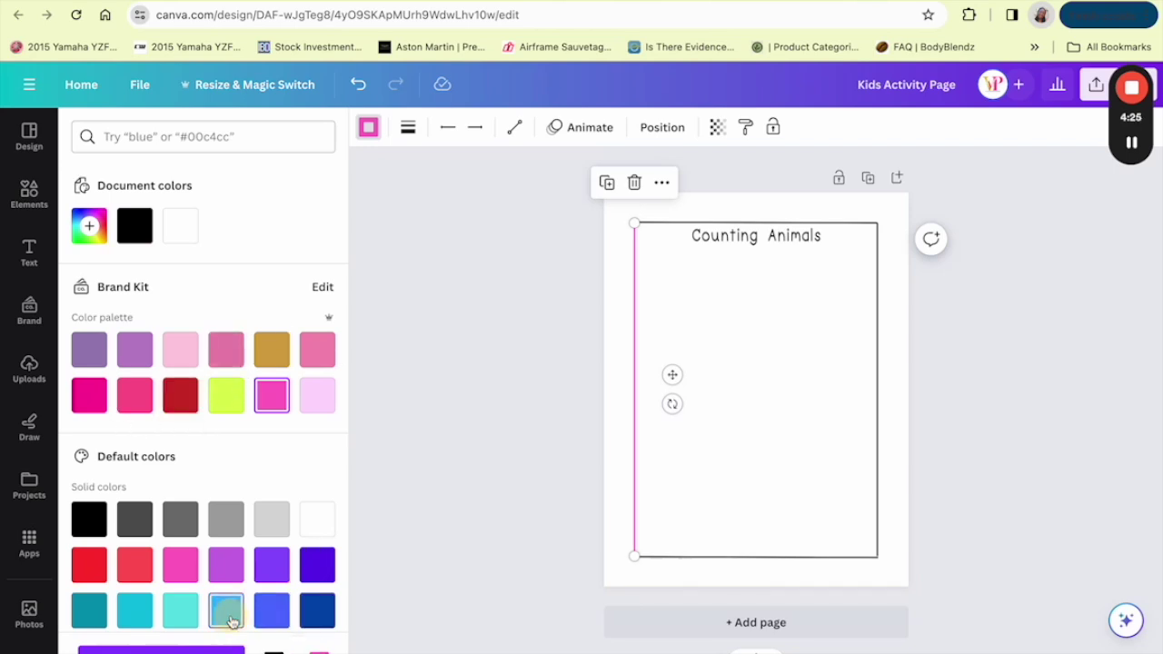
left_click(845, 224)
left_click(227, 610)
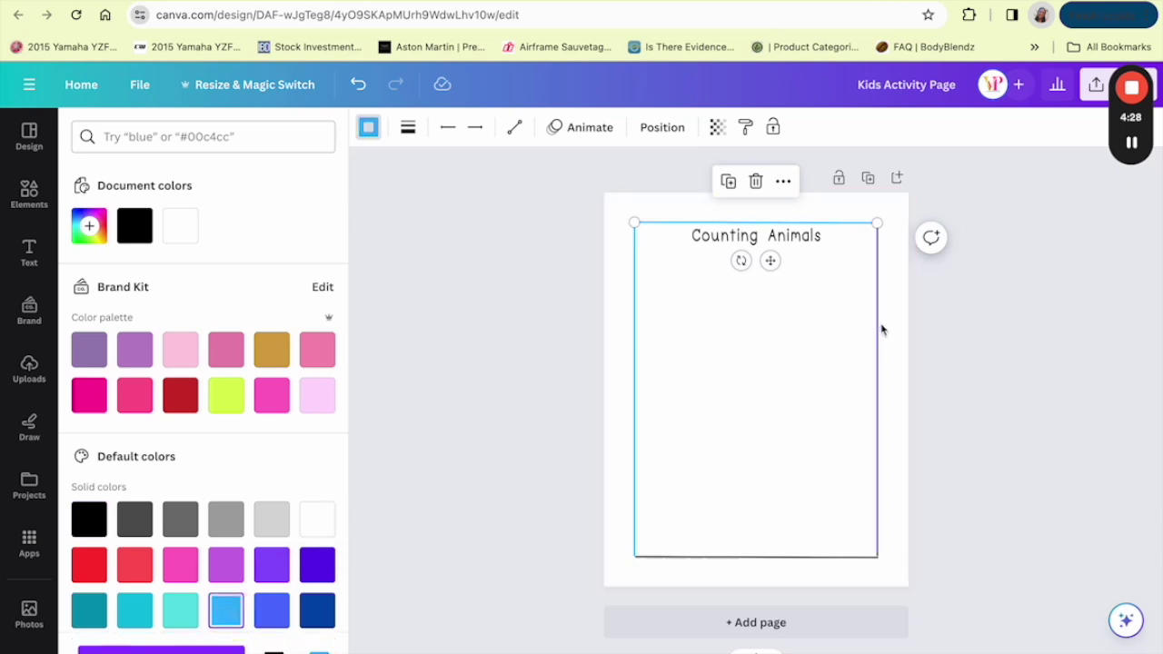
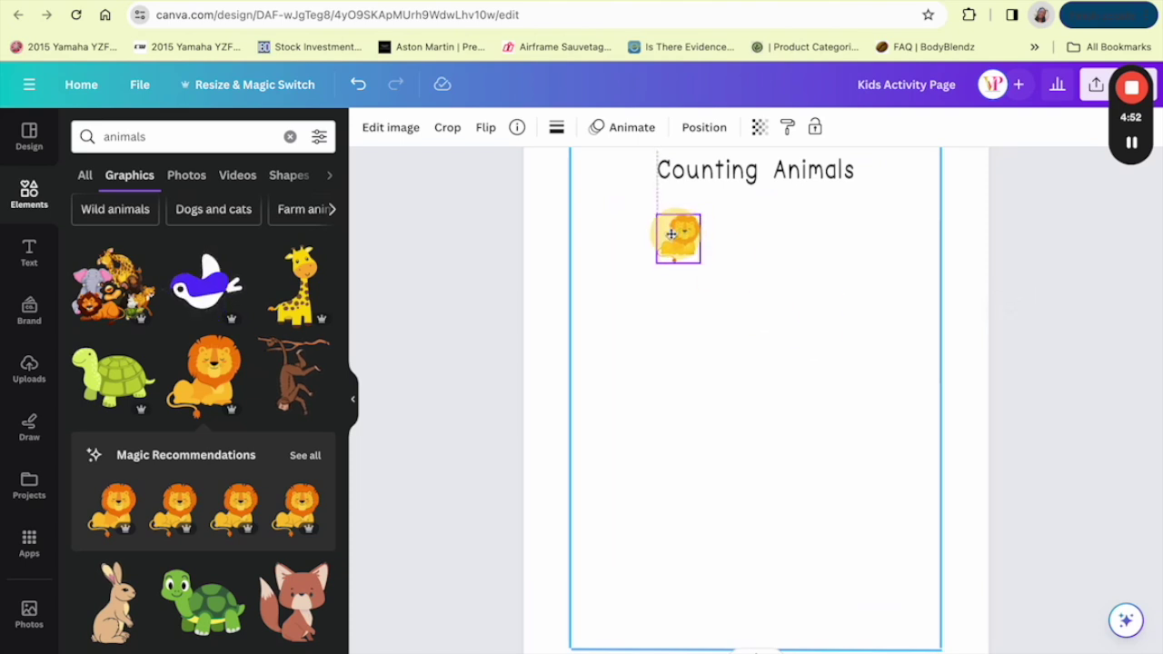
Duplicate the lion graphic into a row of six under the title and select all six.
left_click(590, 294)
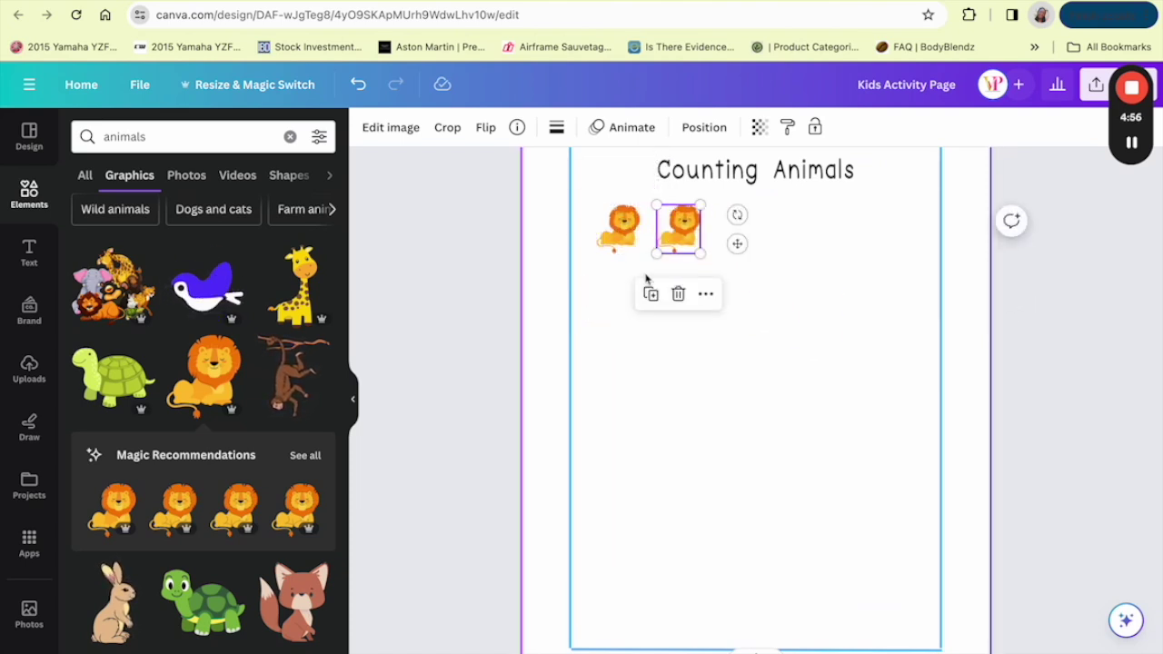
left_click(649, 293)
left_click(713, 294)
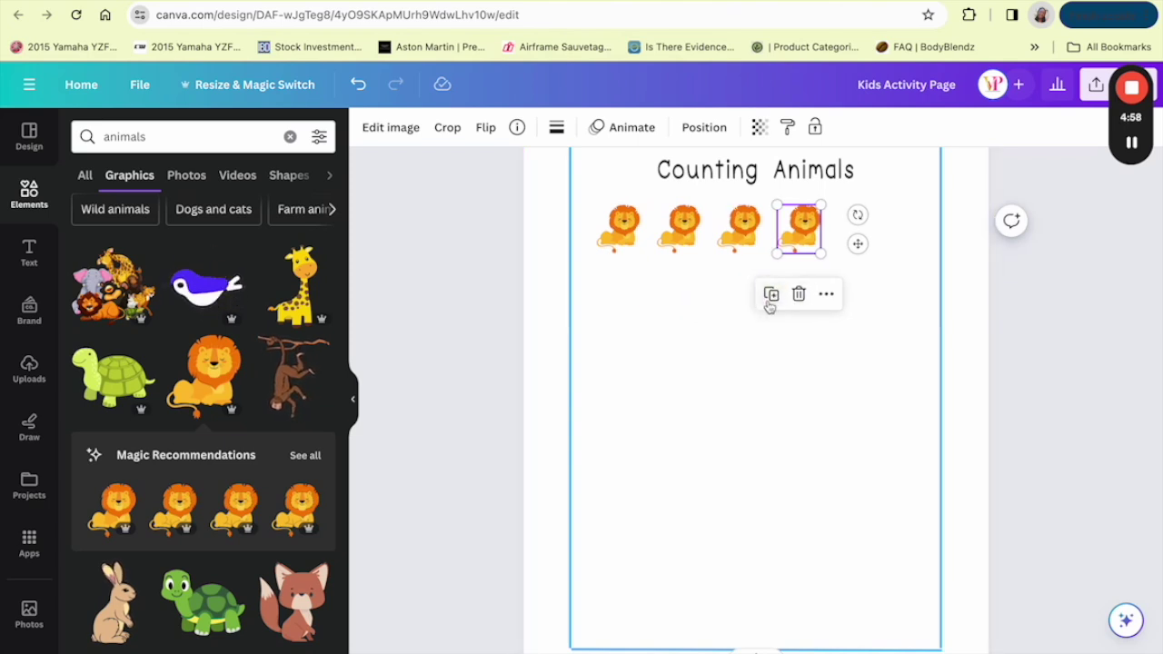
left_click(771, 295)
left_click(830, 295)
left_click(859, 229, "shift")
left_click(786, 239, "shift")
left_click(736, 238, "shift")
left_click(675, 238, "shift")
left_click(620, 234, "shift")
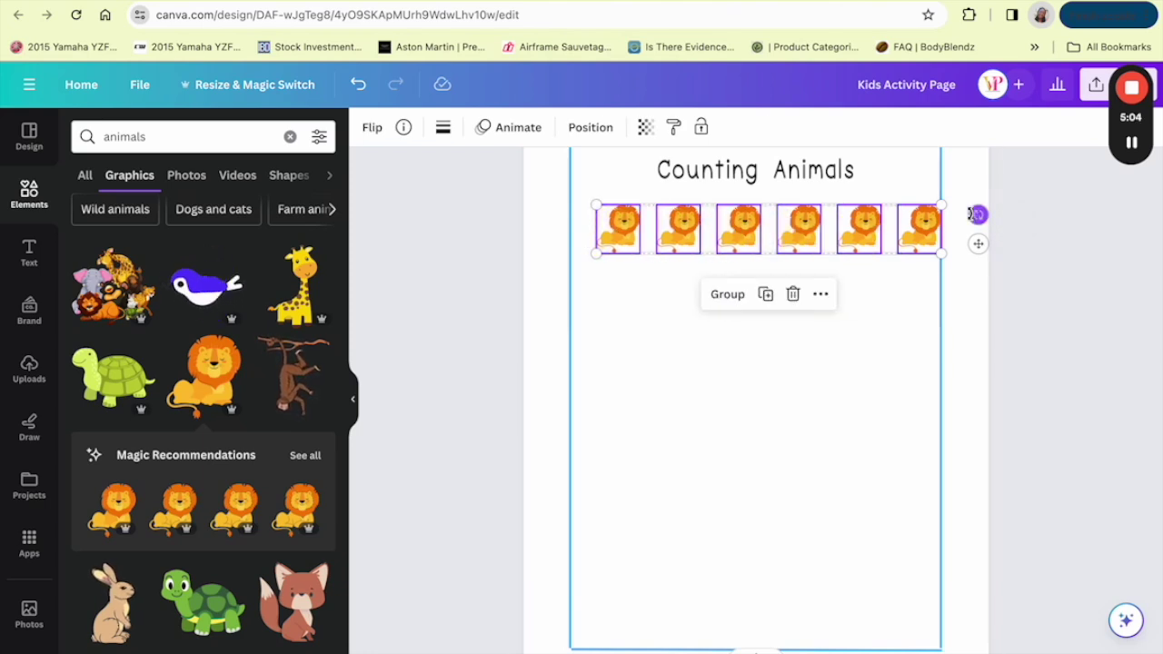
Try to align the six selected lions to a common horizontal center.
left_click(820, 294)
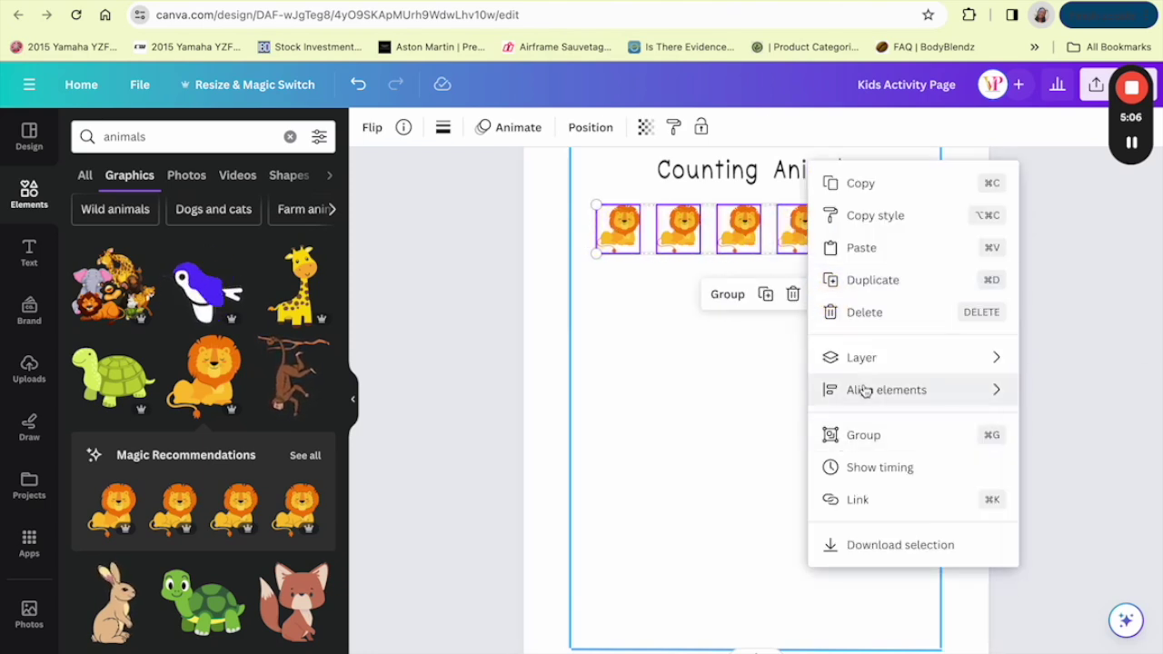
mouse_move(863, 391)
left_click(1070, 422)
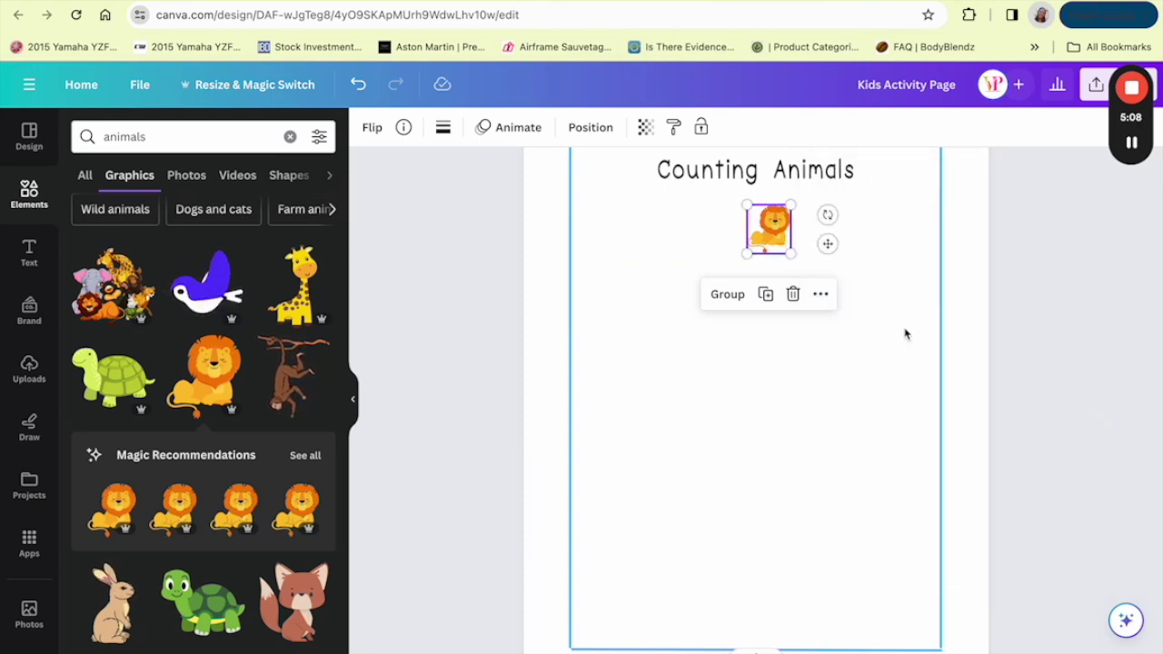
key("ctrl+z")
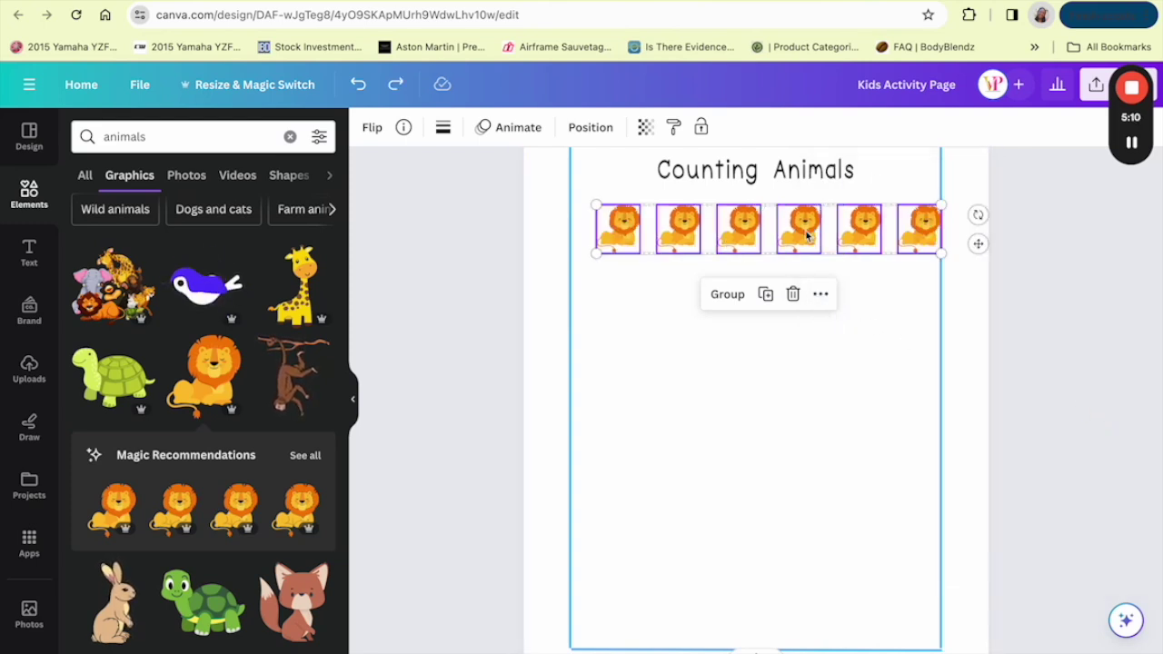
Center the row of six lions between the frame's sides and move it slightly further below the title.
left_click_drag(806, 236, 796, 231)
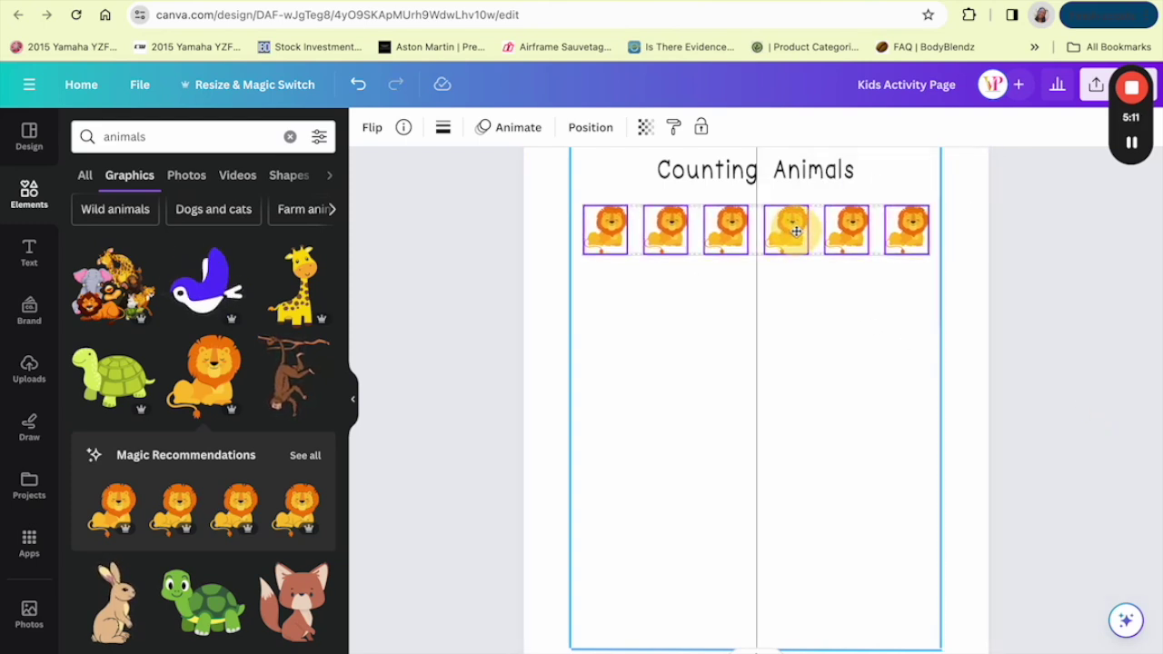
left_click(712, 353)
scroll(724, 370, "up", 1)
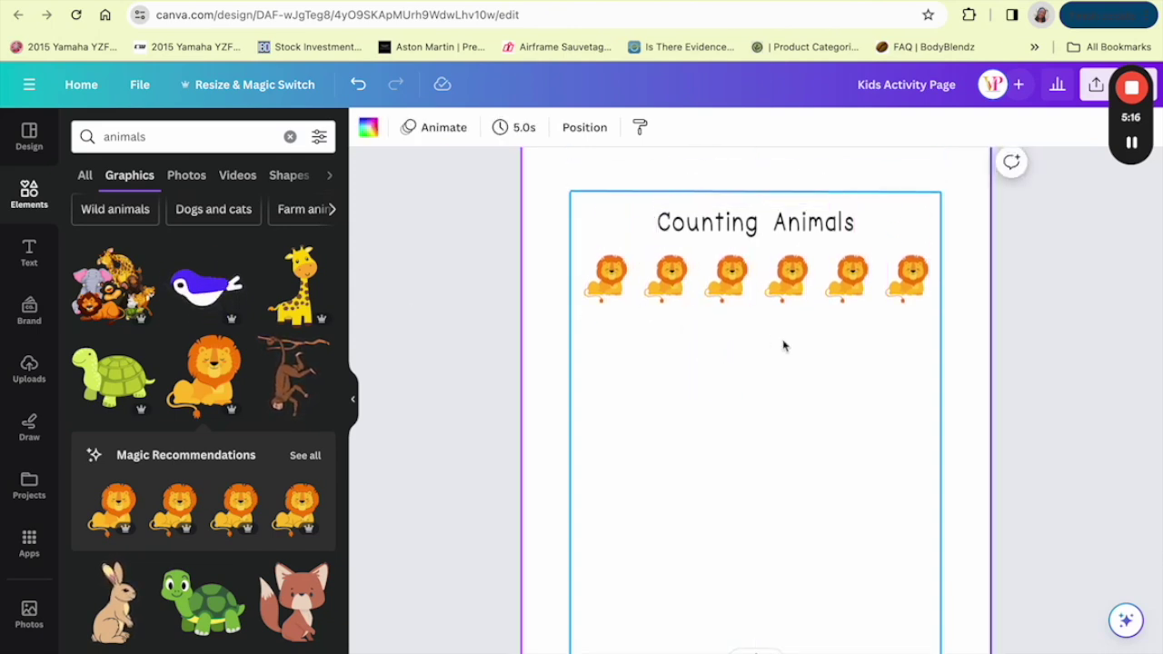
left_click(906, 287)
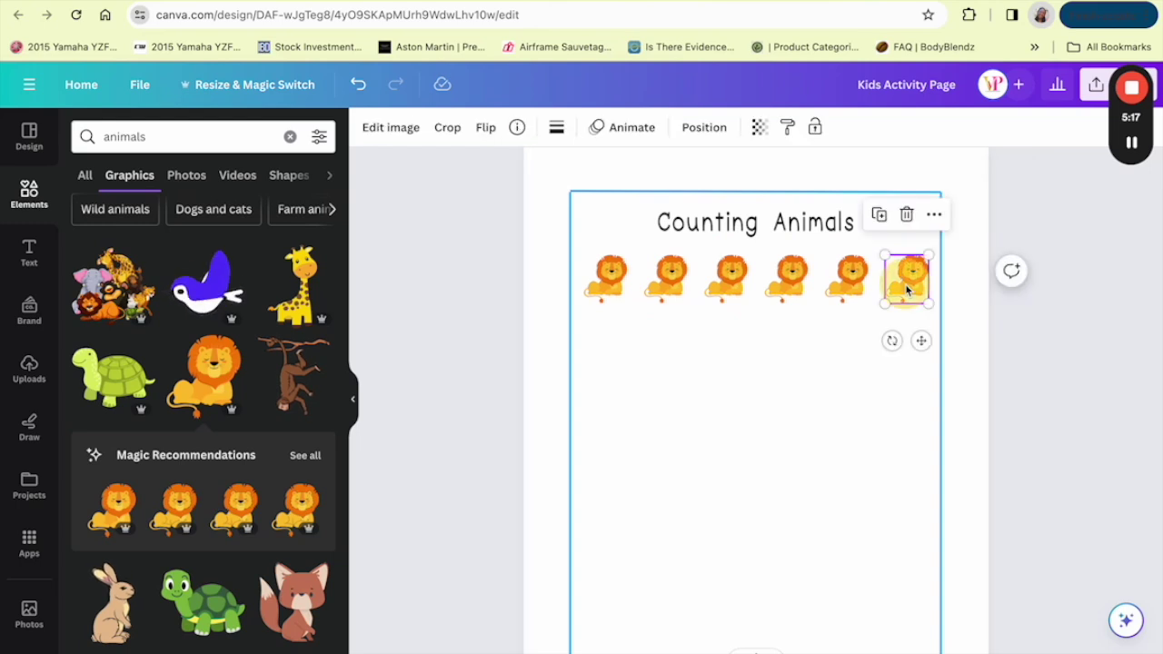
left_click(848, 282, "shift")
left_click(795, 286, "shift")
left_click(666, 278, "shift")
left_click(606, 279, "shift")
left_click_drag(665, 284, 665, 298)
Add the bold Icecream Font TH line "Count the animals and write the sum in the box." under the title, enlarged by one point.
left_click(30, 253)
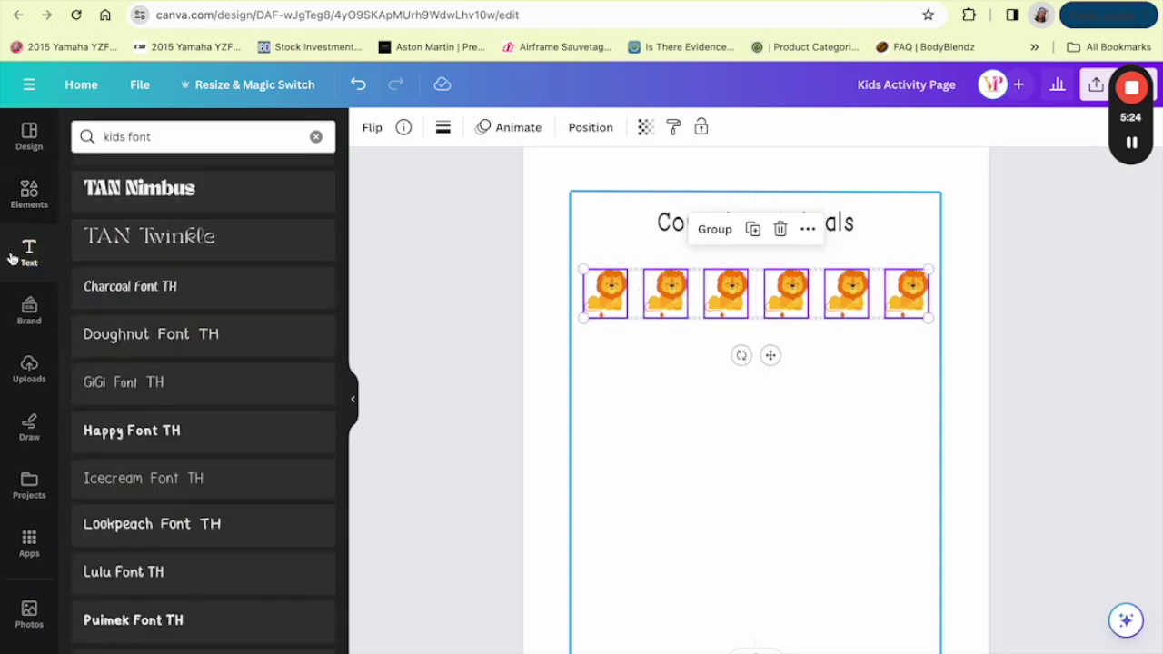
left_click(164, 193)
left_click_drag(772, 366, 771, 284)
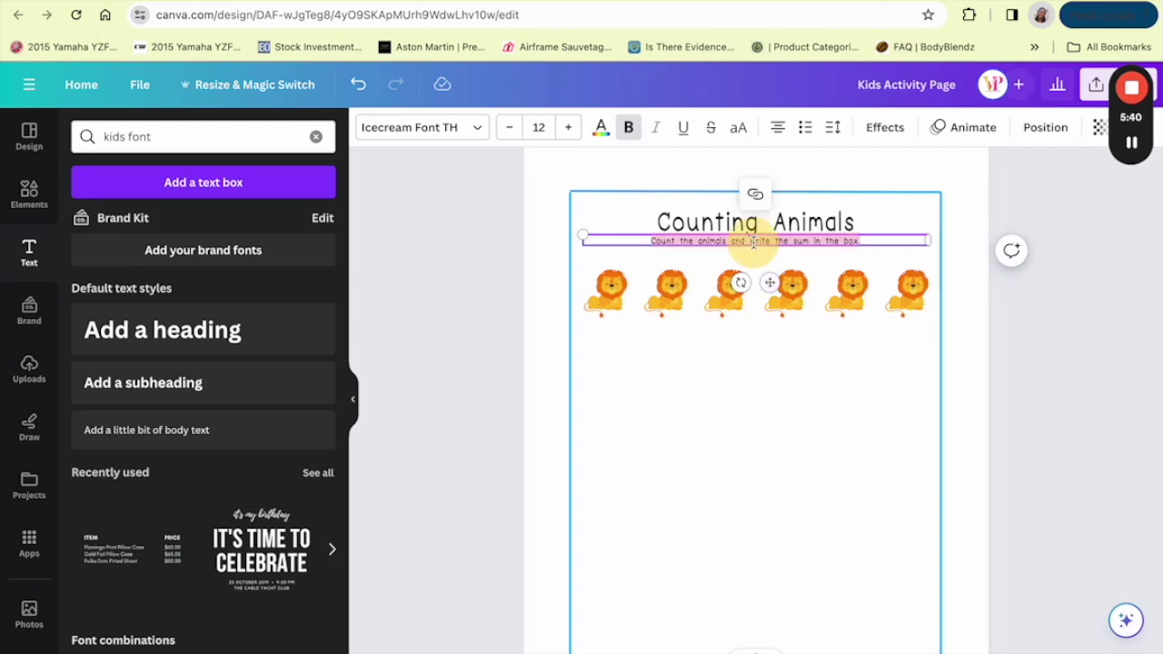
left_click(568, 127)
left_click(799, 466)
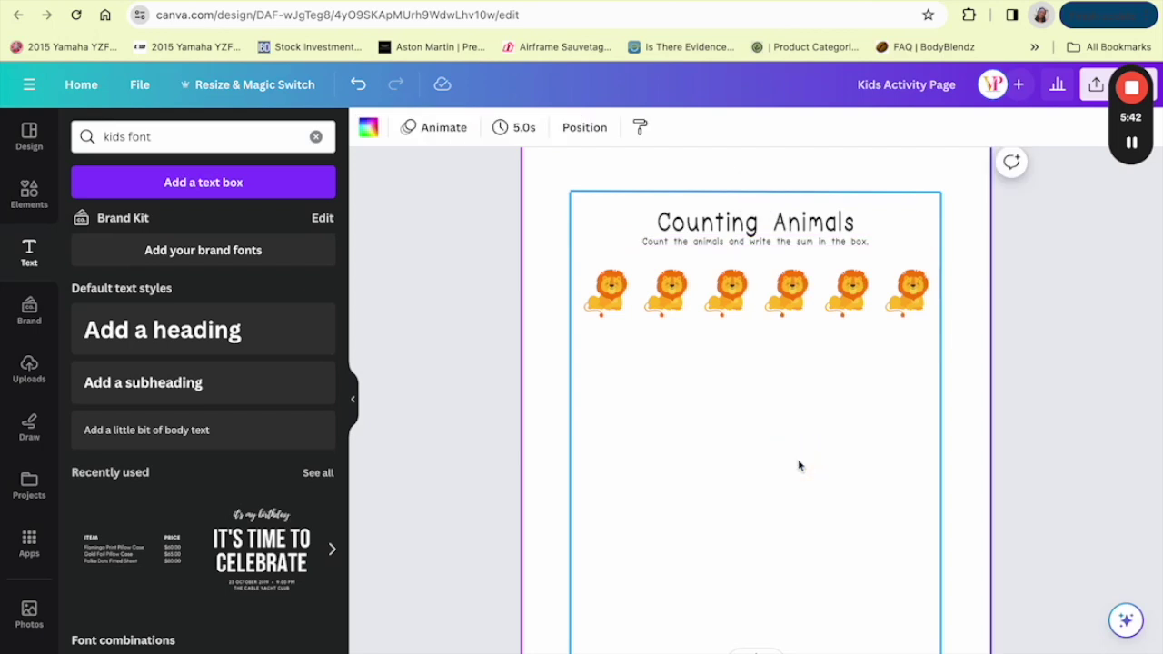
Change the title "Counting Animals" to all uppercase letters.
left_click(754, 222)
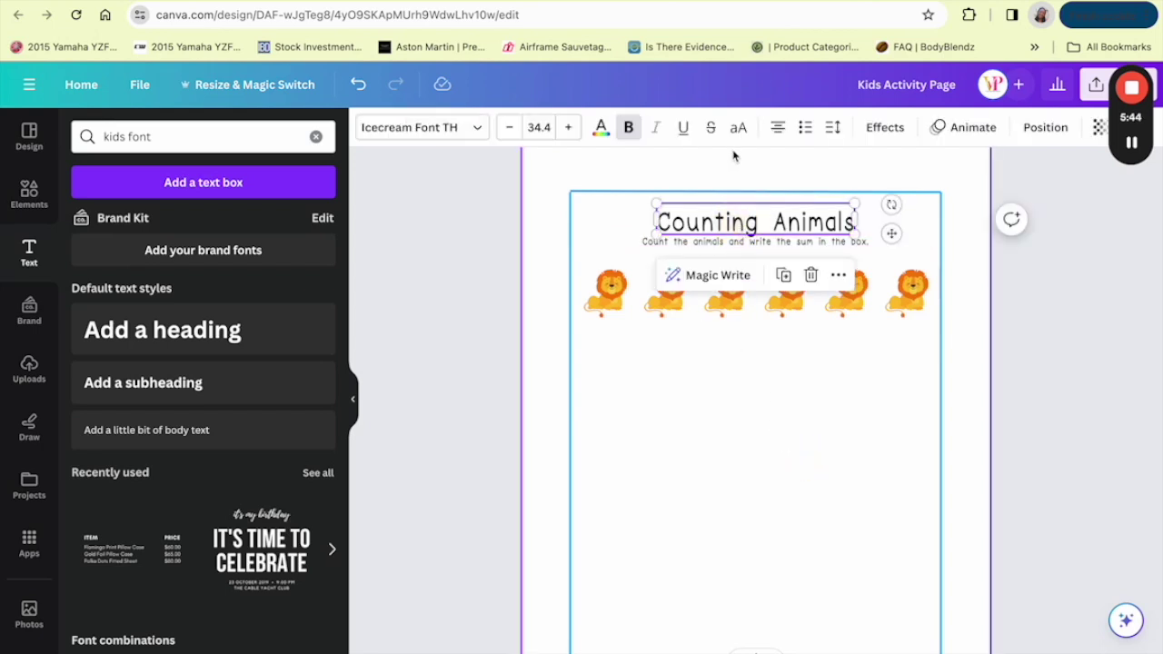
left_click(738, 127)
left_click(748, 409)
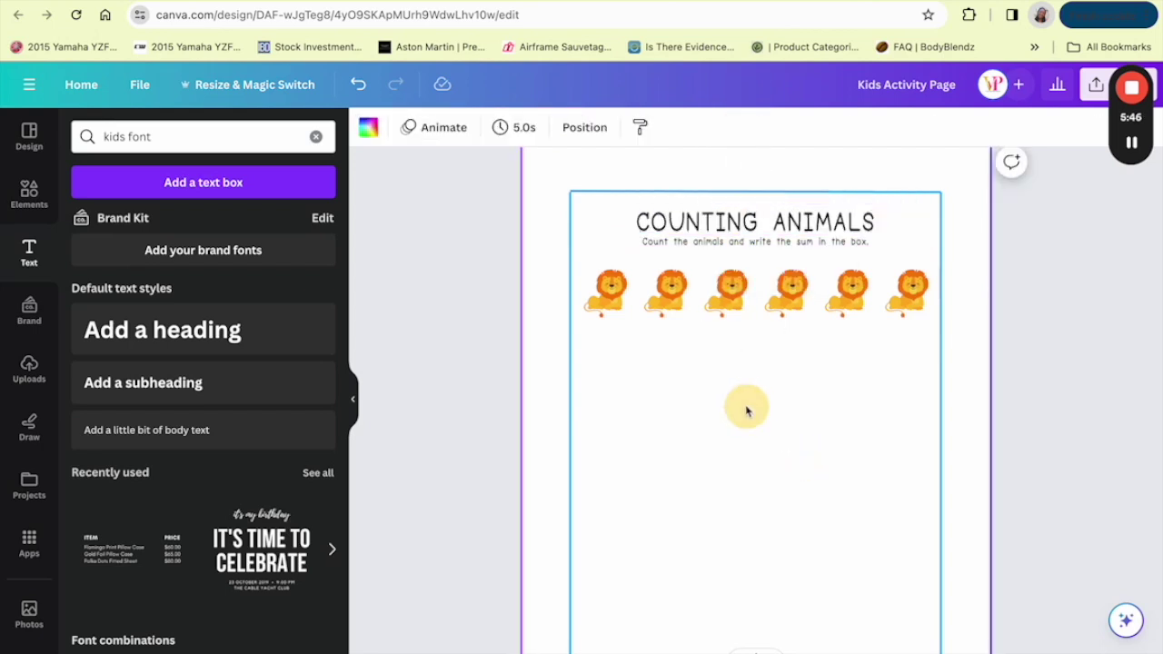
left_click(665, 229)
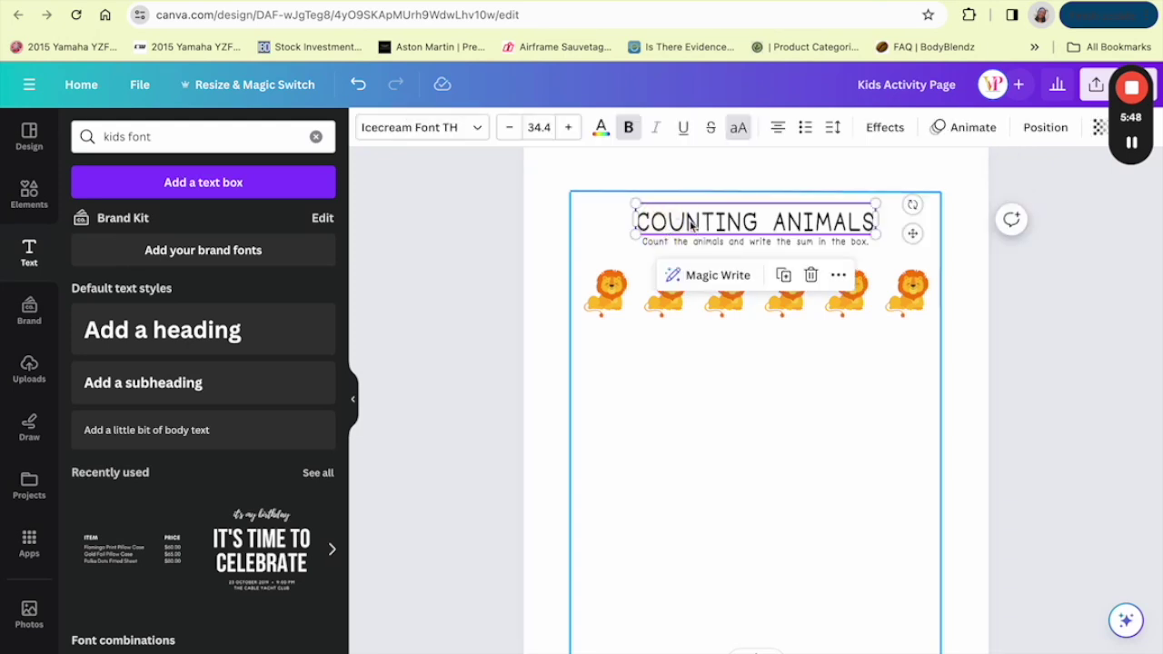
left_click(731, 421)
Add a short horizontal light blue line centered just below the row of lions.
scroll(702, 439, "down", 1)
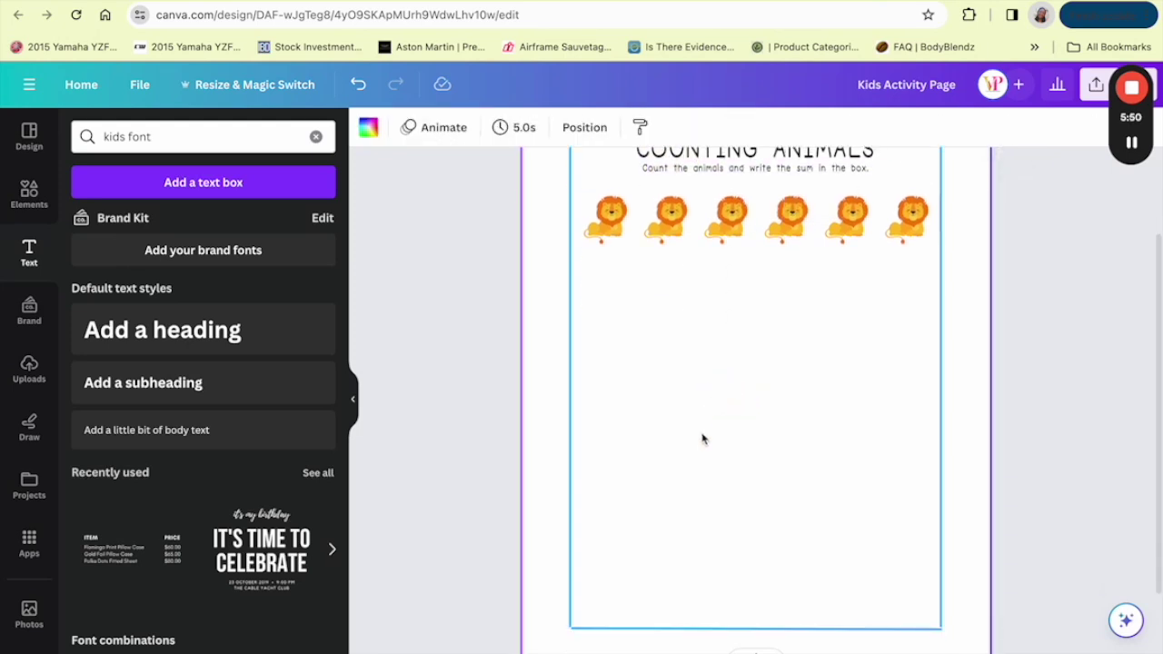
left_click(20, 219)
left_click(21, 218)
left_click(154, 273)
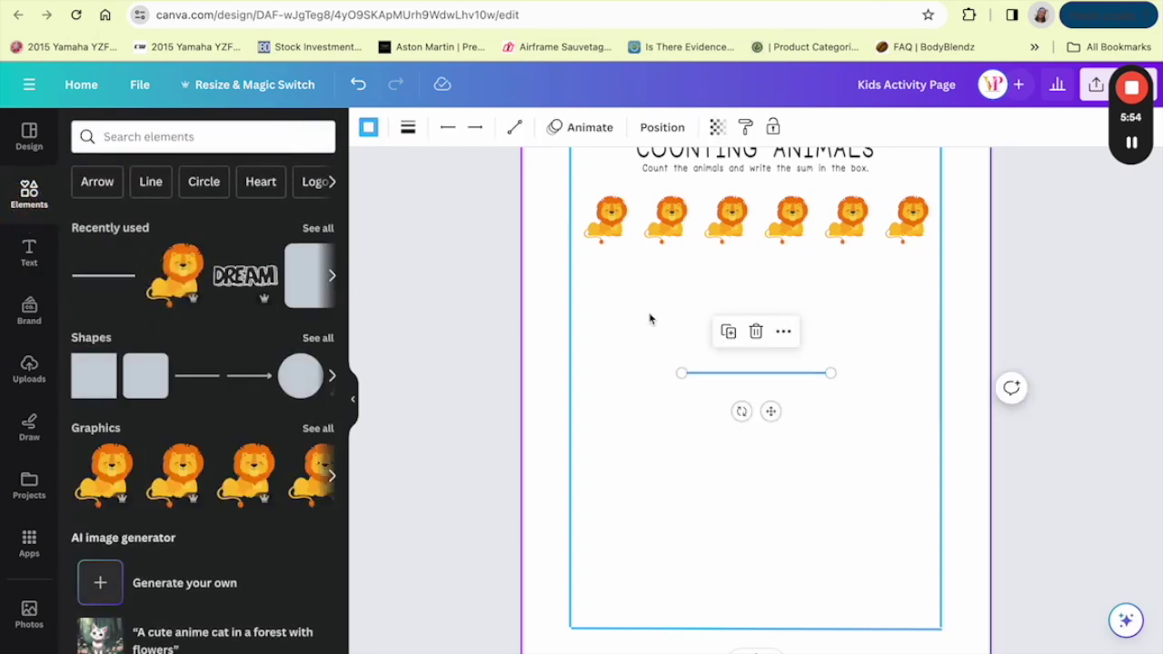
left_click_drag(768, 410, 773, 312)
scroll(724, 323, "down", 1)
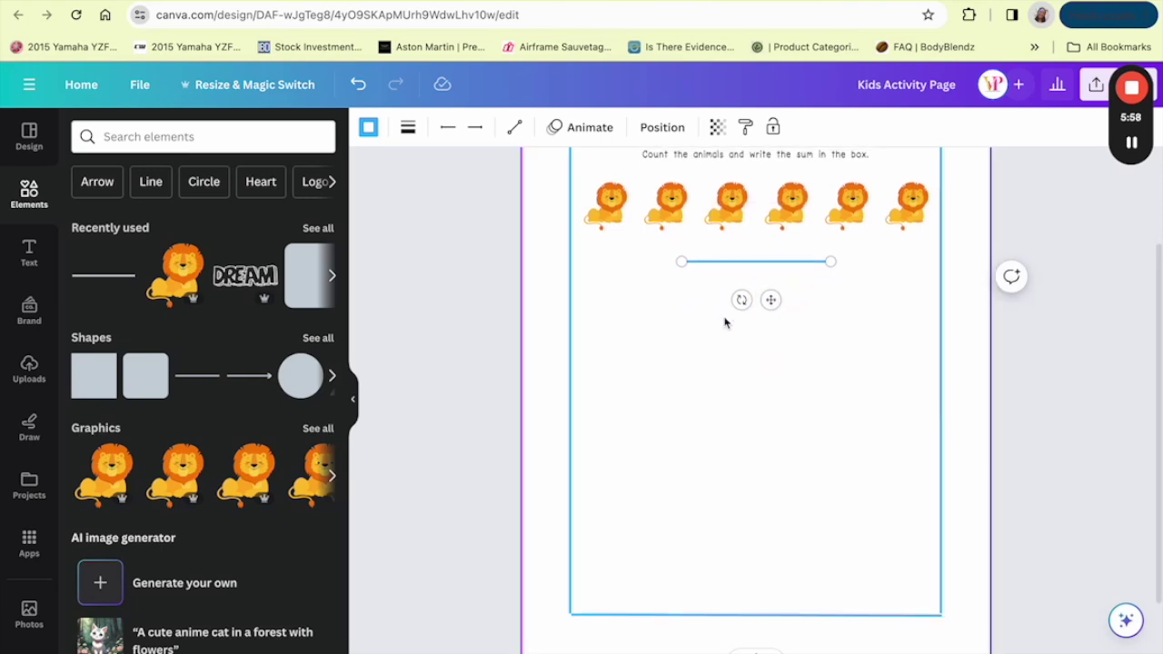
Add the bold 12-point Icecream Font TH label "ANSWER" centered just below the blue line under the lions.
left_click(29, 253)
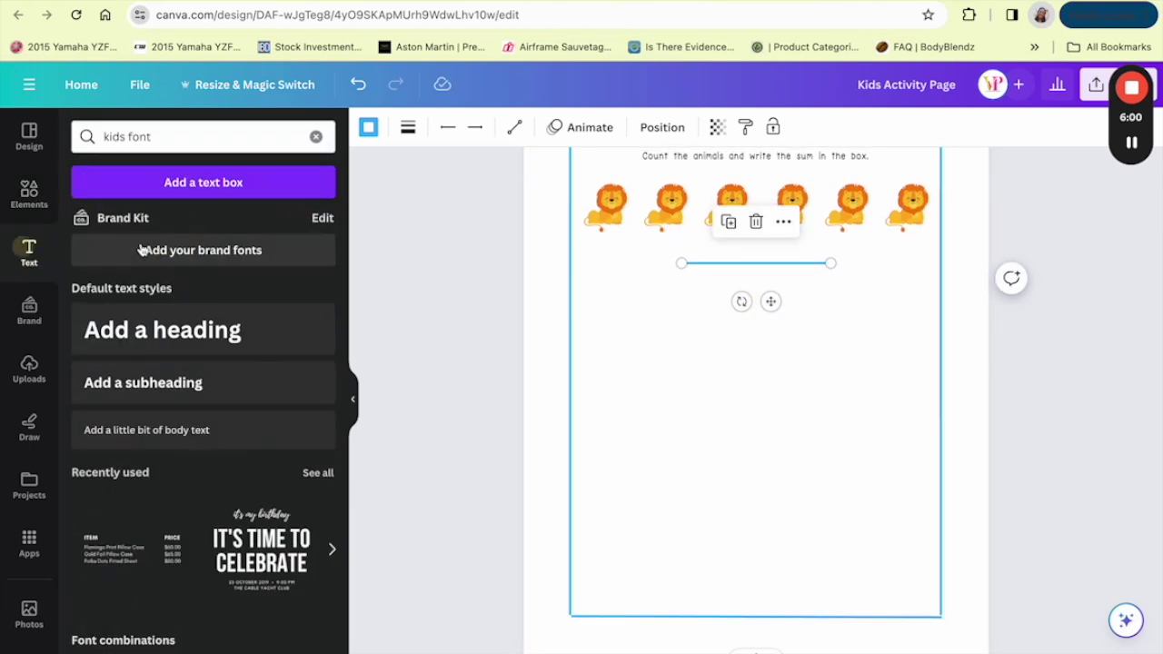
left_click(153, 187)
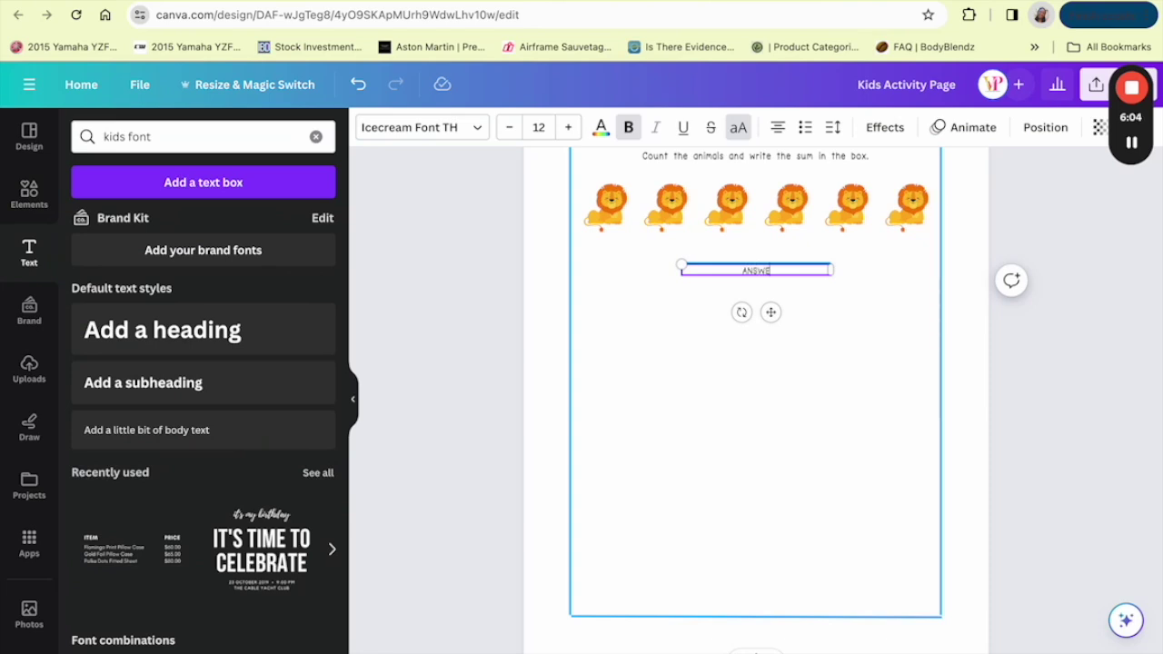
left_click(482, 317)
scroll(817, 362, "up", 3)
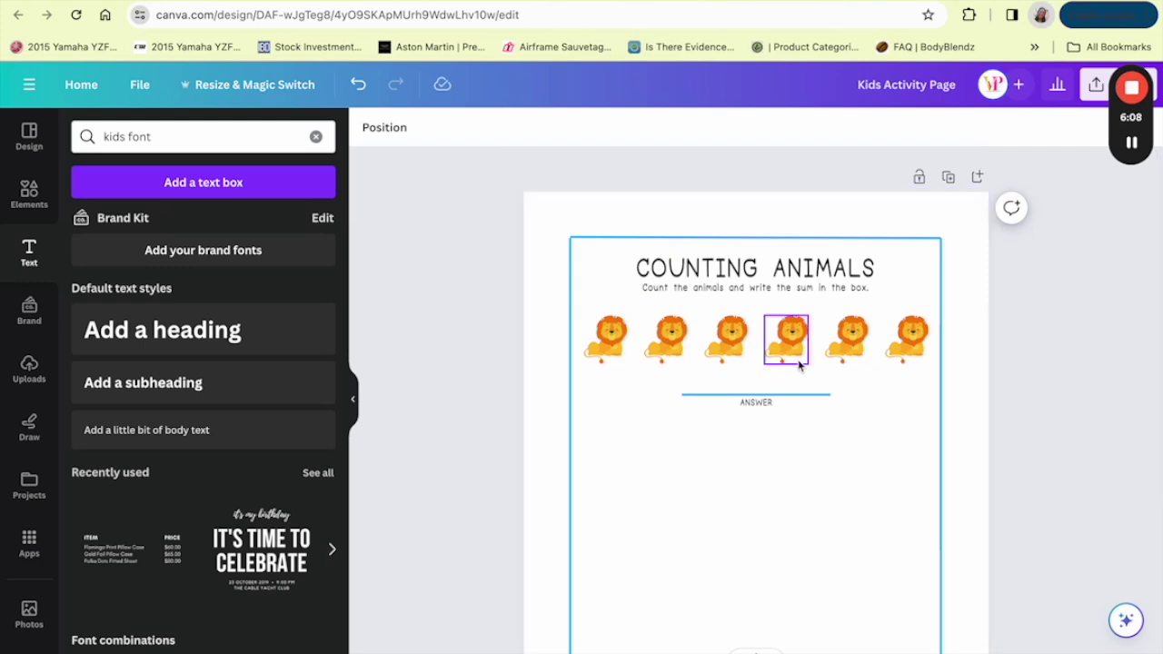
Search the elements library for "animals" and limit the results to graphics.
scroll(778, 366, "down", 2)
left_click(29, 191)
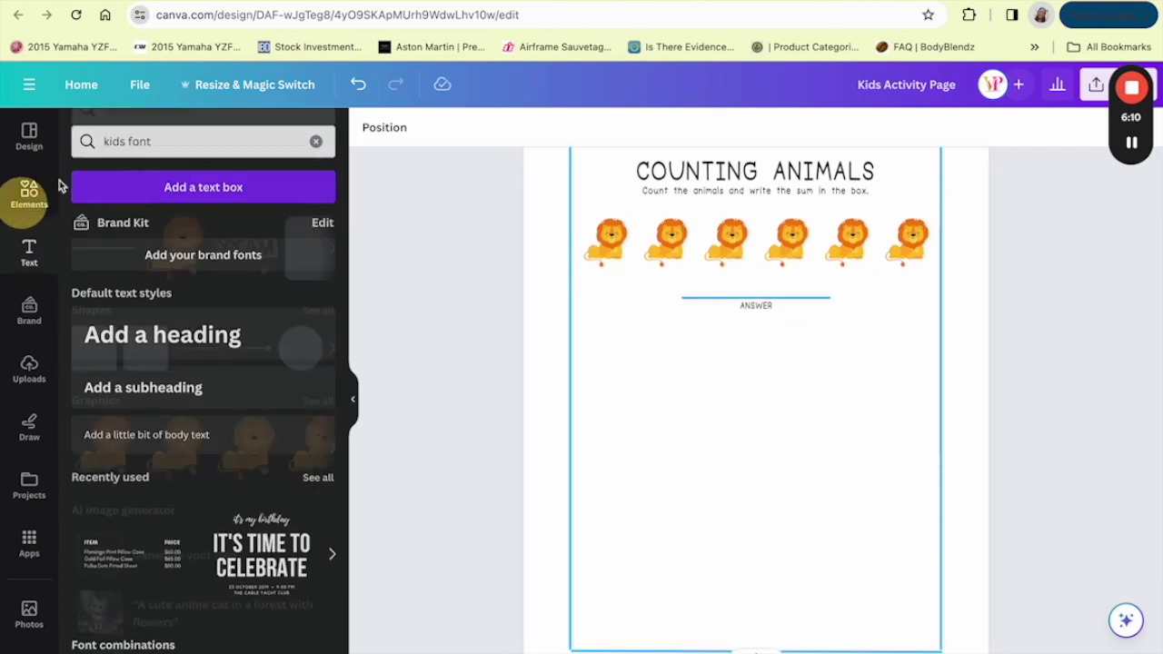
left_click(150, 137)
type("animals")
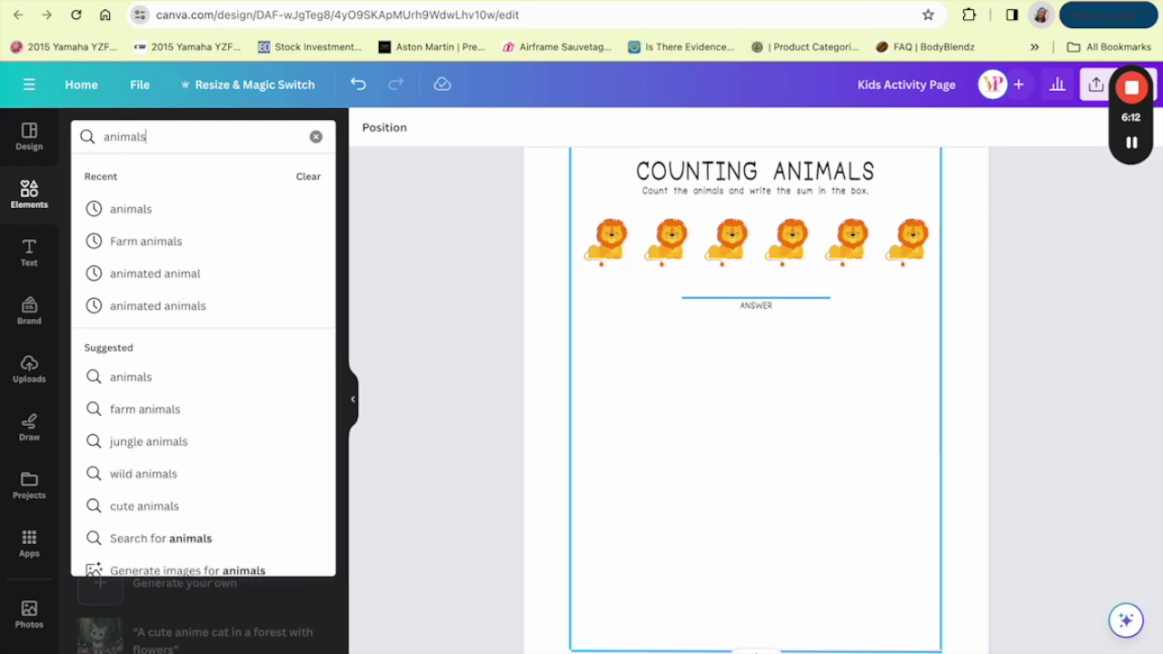
key("Return")
left_click(129, 175)
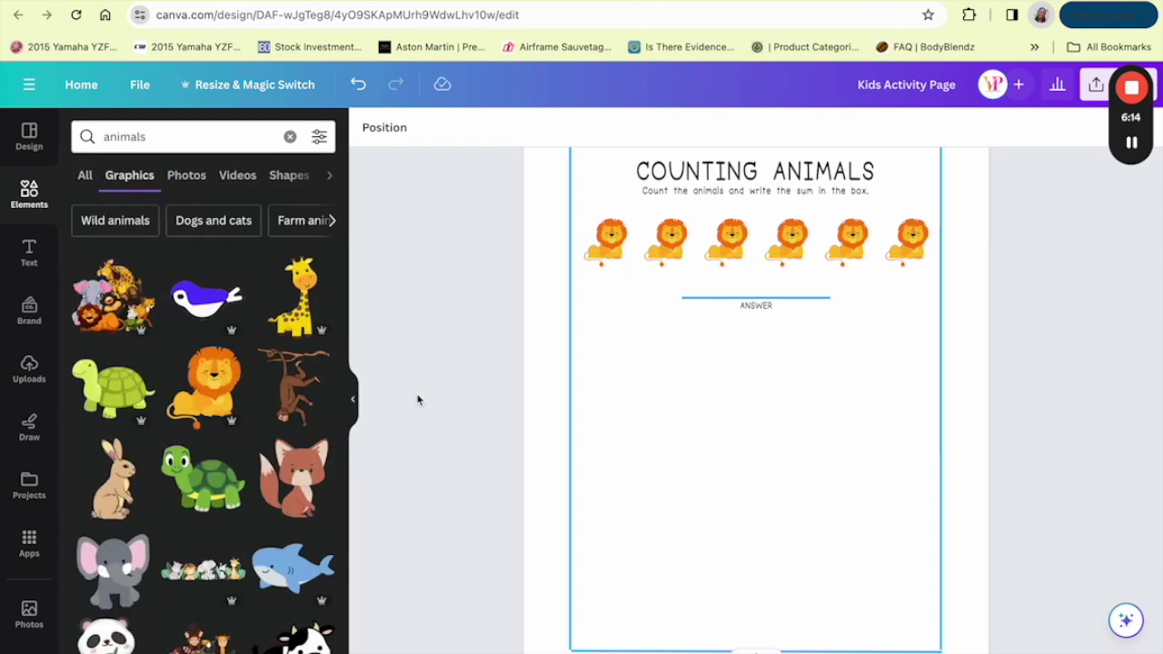
Add the light green turtle graphic, shrink it to about lion size and place it below the answer line near the frame's left side.
scroll(259, 450, "down", 2)
left_click(115, 291)
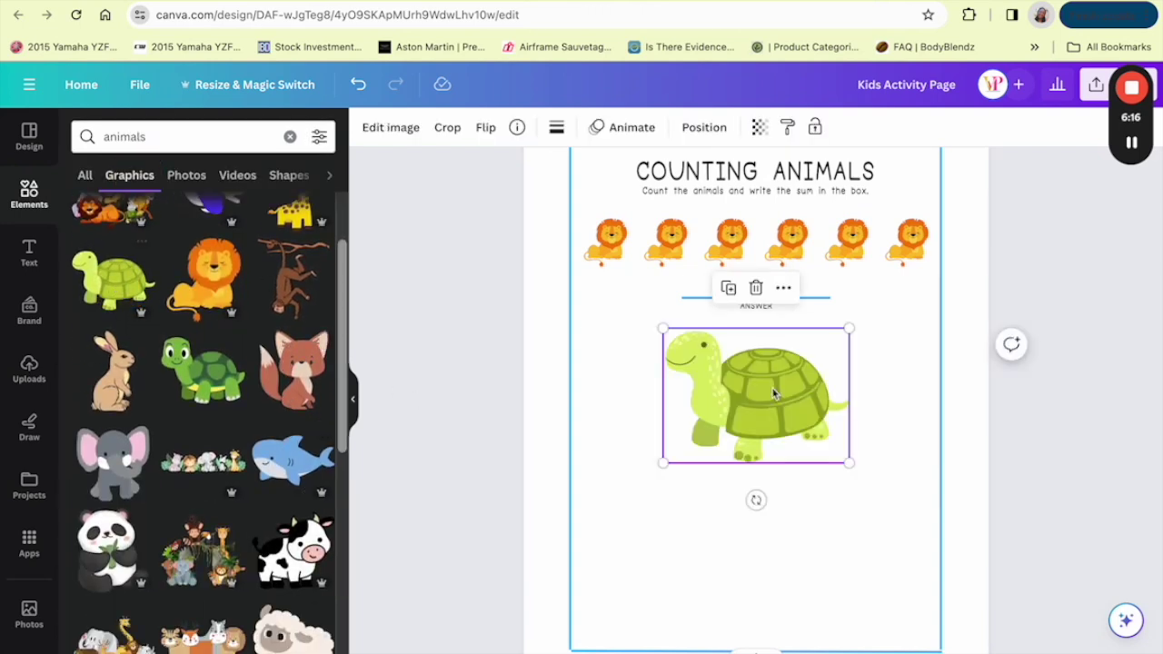
left_click_drag(849, 328, 621, 352)
Duplicate the turtle three times to form an evenly spaced row of four.
left_click(599, 293)
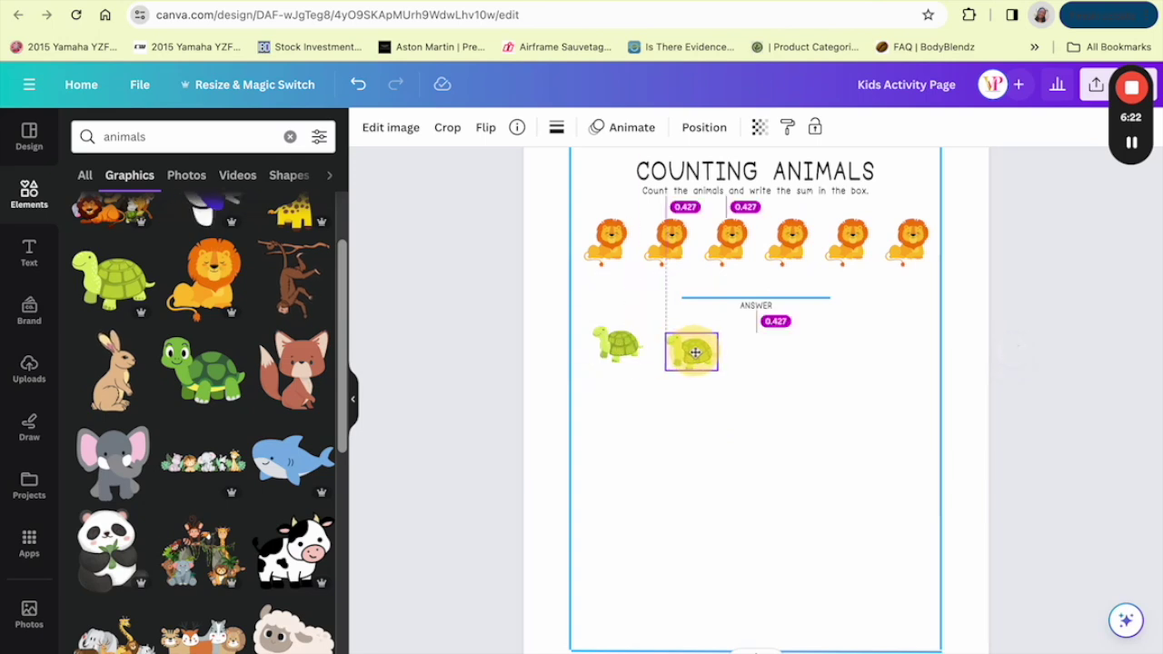
left_click(665, 285)
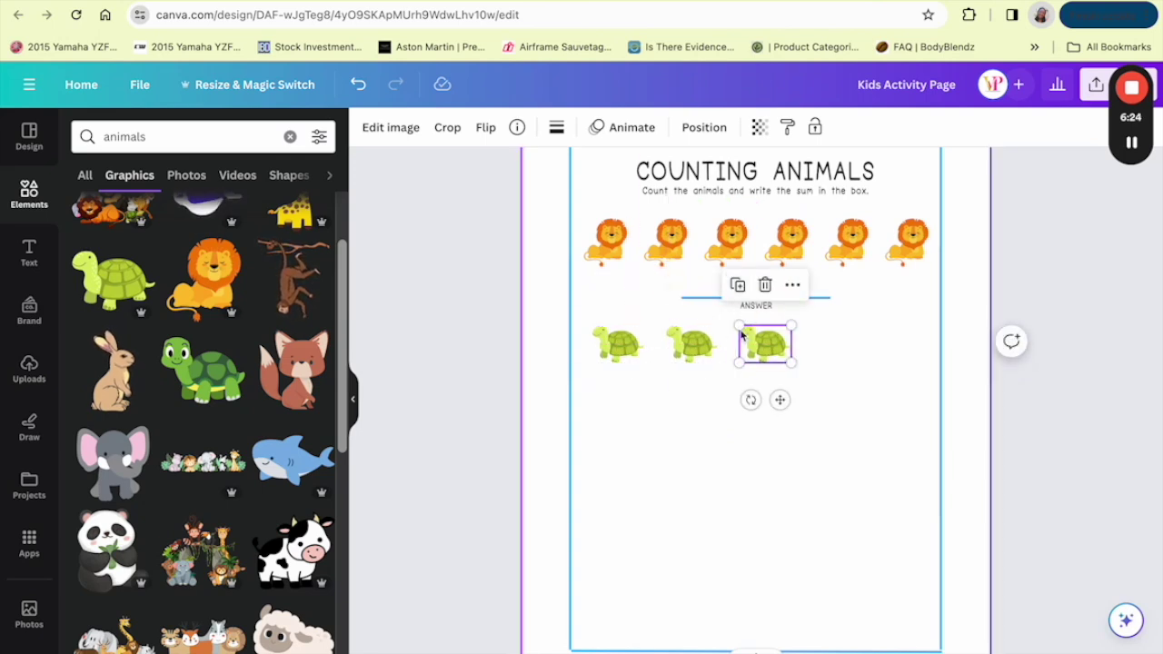
left_click(738, 285)
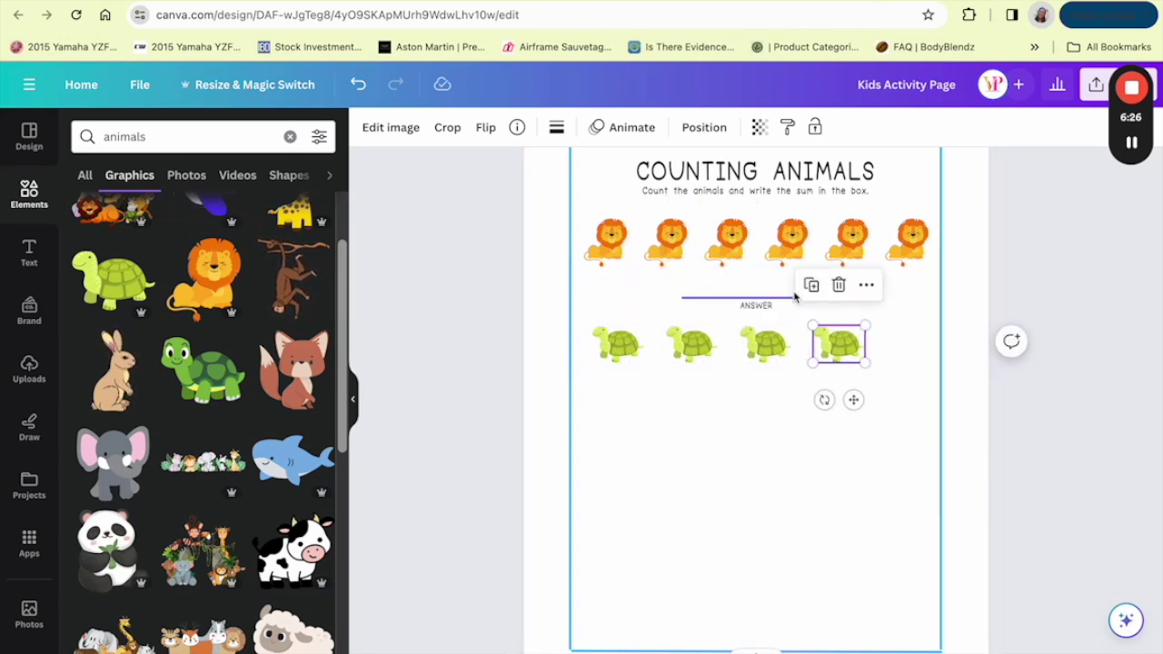
Center the row of four turtles between the frame's sides.
left_click(773, 362, "shift")
left_click(690, 346, "shift")
left_click(618, 350, "shift")
left_click_drag(761, 343, 790, 343)
left_click(700, 468)
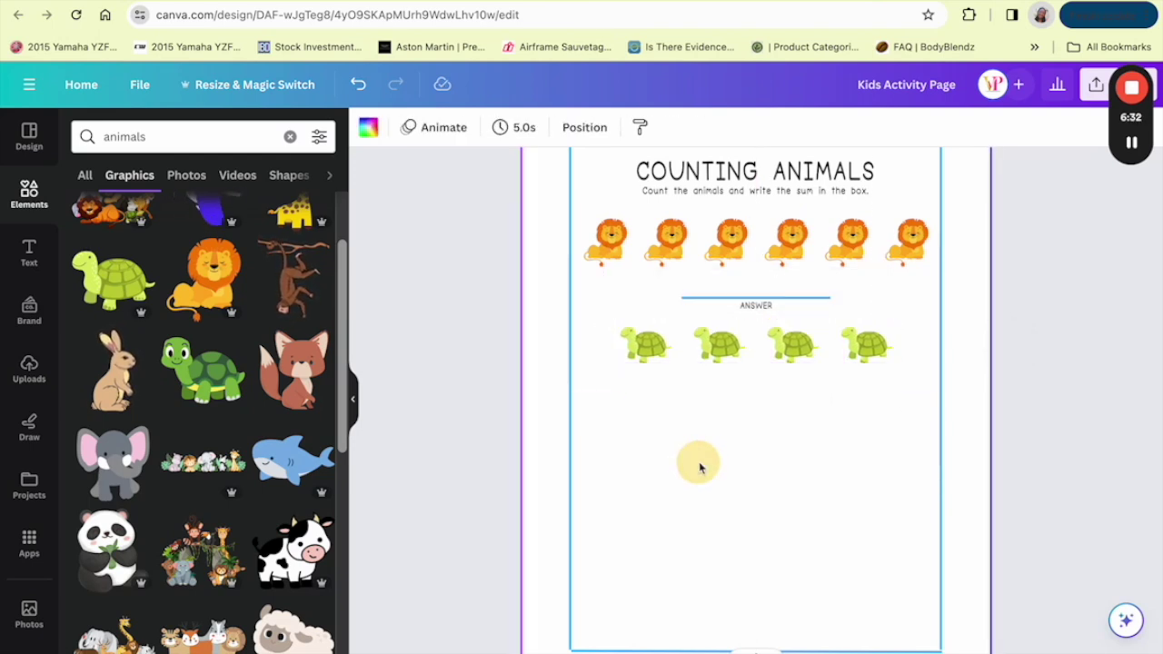
Duplicate the blue line with its ANSWER label and place the copy centered below the turtle row.
left_click(822, 305)
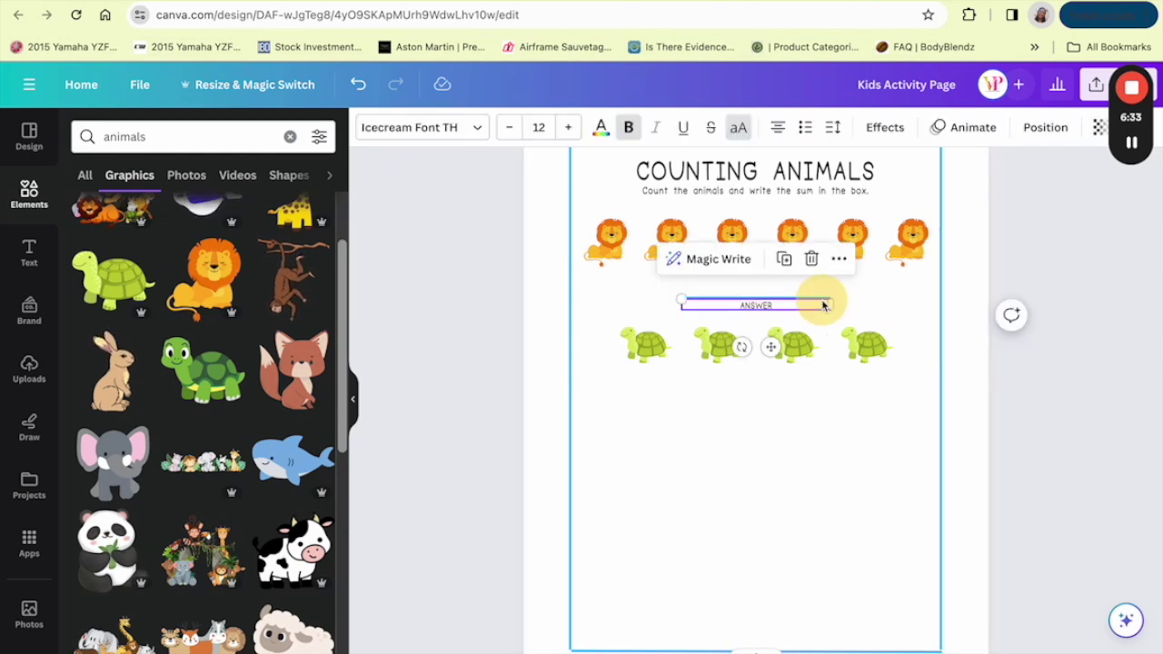
left_click(735, 299, "shift")
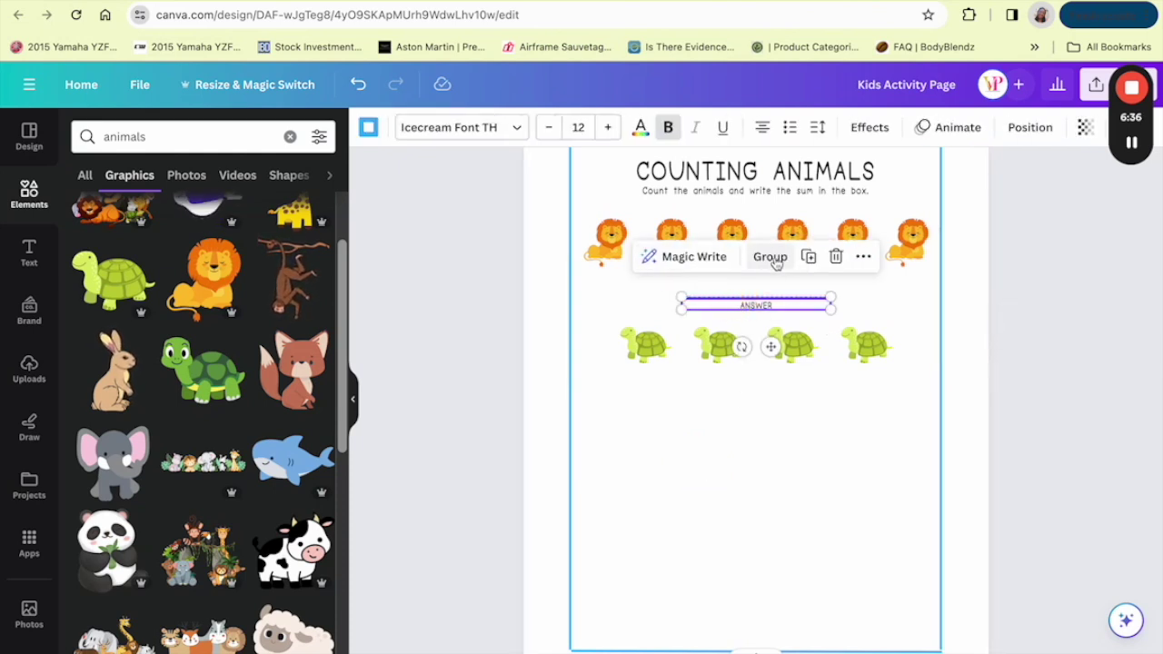
left_click_drag(770, 346, 771, 431)
left_click(1067, 391)
Add the gray elephant graphic, shrink it to about turtle size and place it below the second answer line near the frame's left side.
scroll(834, 442, "down", 1)
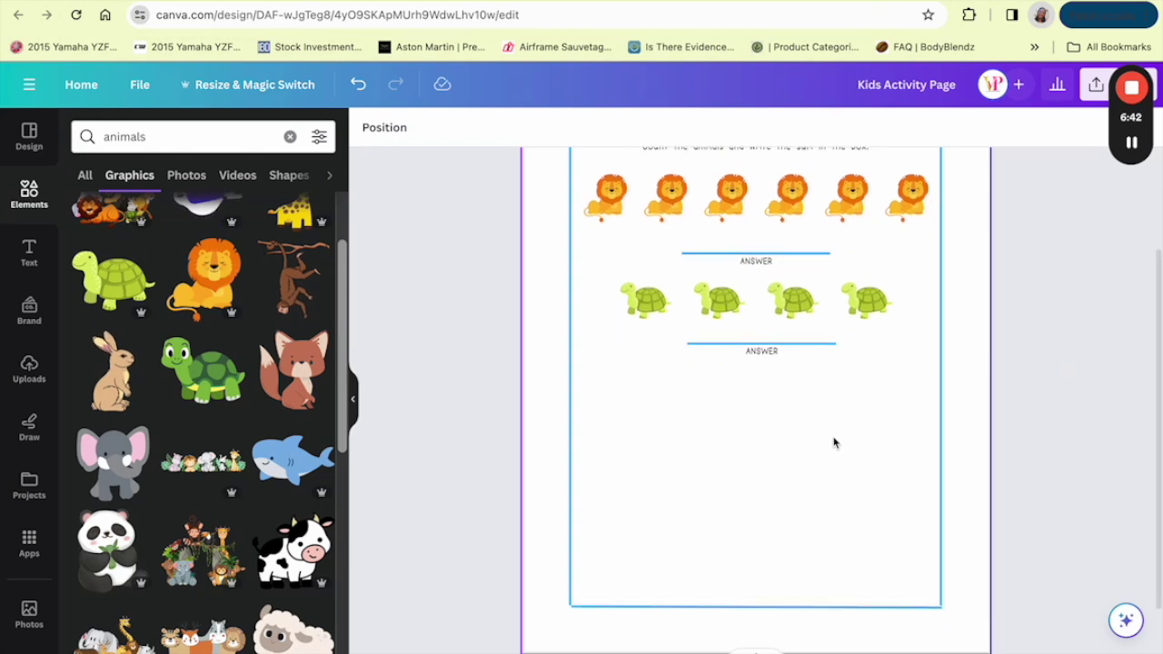
scroll(834, 441, "up", 1)
scroll(601, 366, "down", 2)
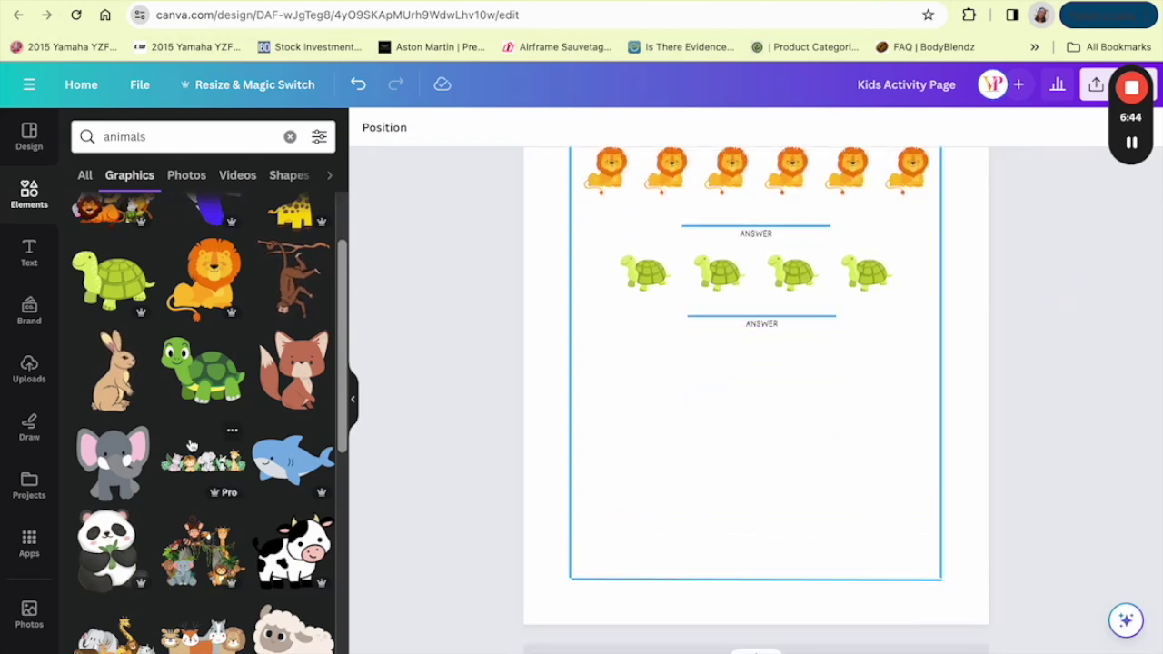
scroll(205, 409, "down", 2)
left_click(107, 345)
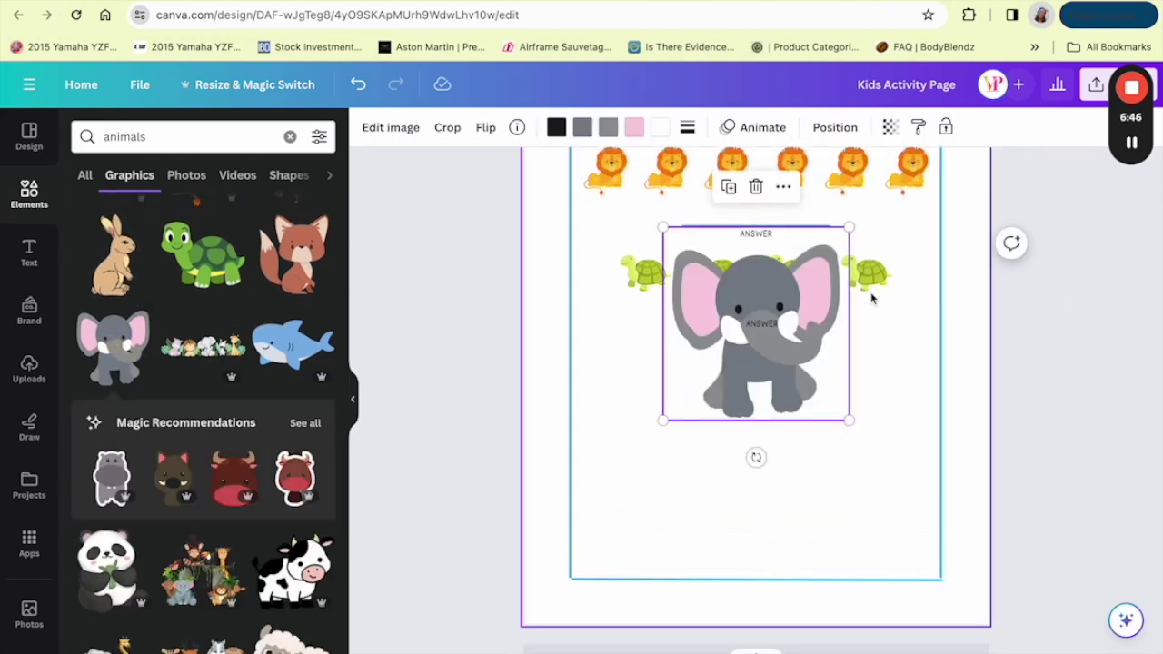
left_click_drag(849, 228, 735, 397)
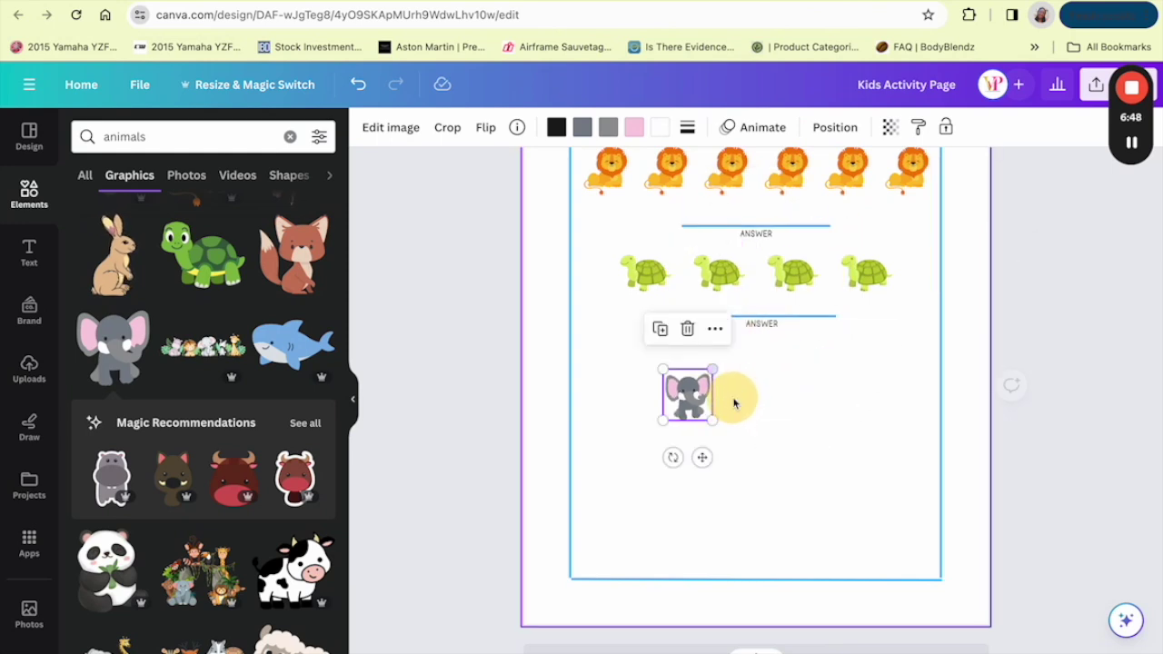
left_click_drag(701, 457, 635, 374)
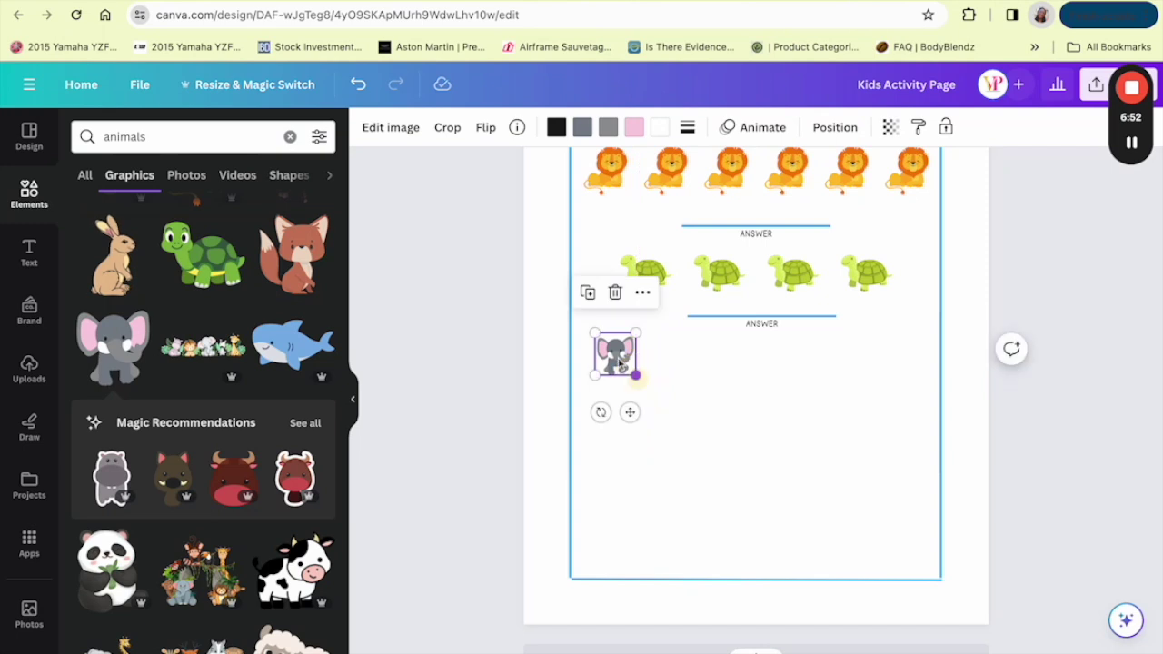
Duplicate the elephant six times to form an evenly spaced row of seven.
left_click(589, 293)
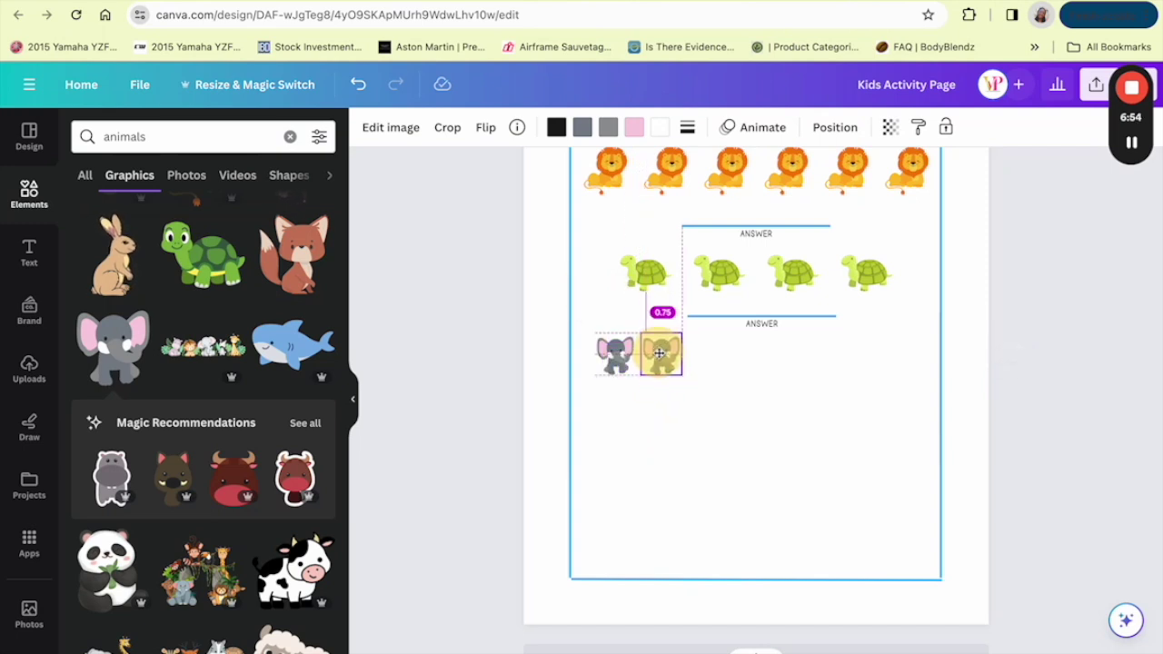
left_click(633, 293)
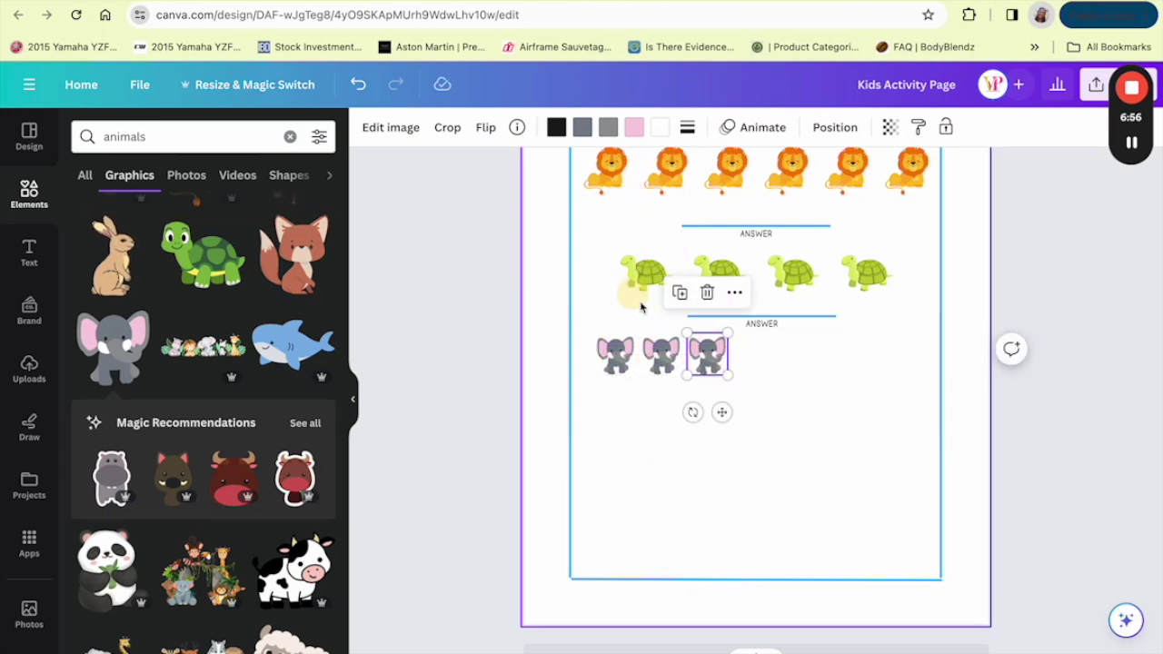
left_click(688, 293)
left_click(727, 292)
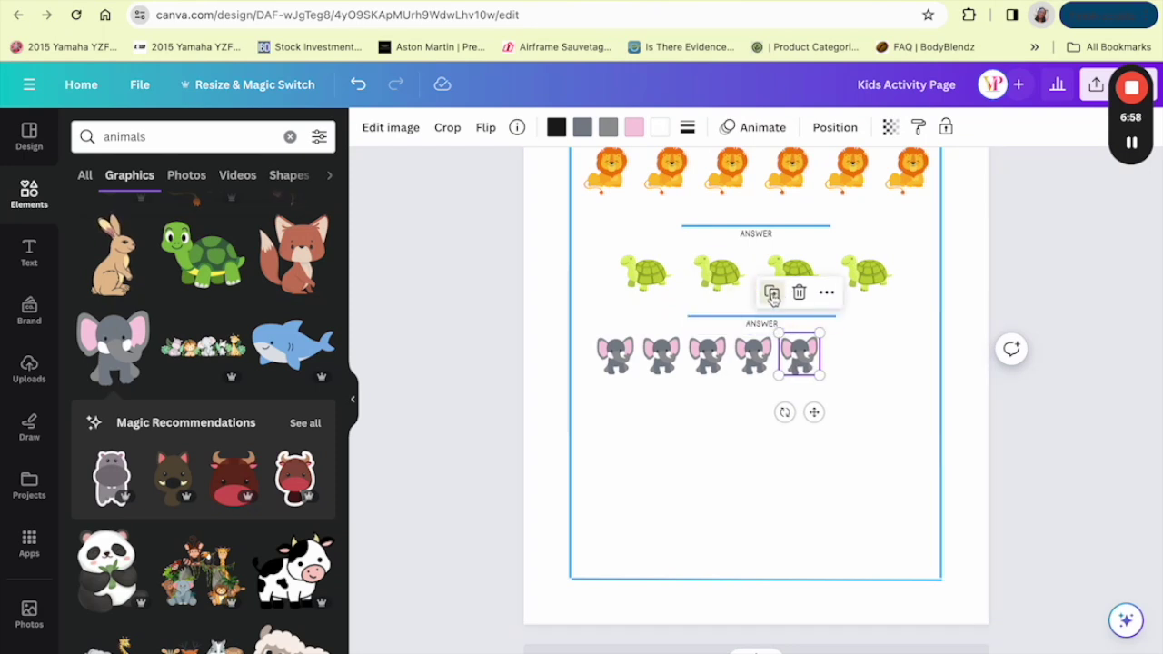
left_click(771, 293)
left_click(818, 293)
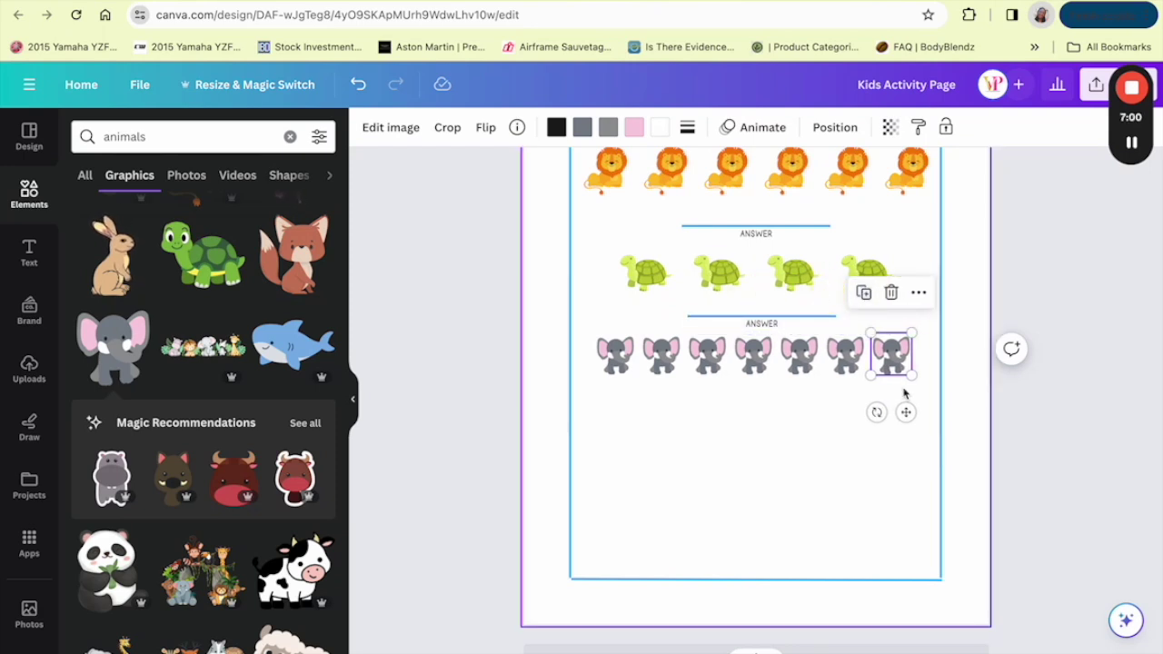
Move the whole row of seven elephants slightly down, centered between the frame's sides.
left_click(845, 356, "shift")
left_click(800, 356, "shift")
left_click(754, 356, "shift")
left_click(707, 356, "shift")
left_click(661, 356, "shift")
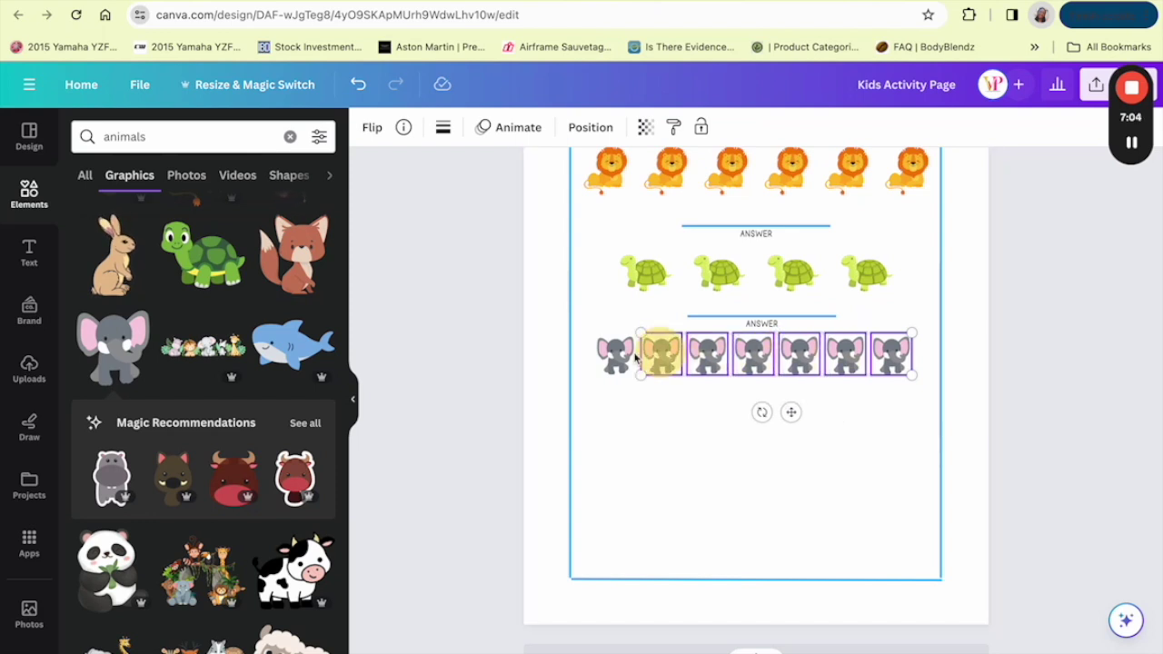
left_click(615, 356, "shift")
left_click_drag(786, 354, 791, 372)
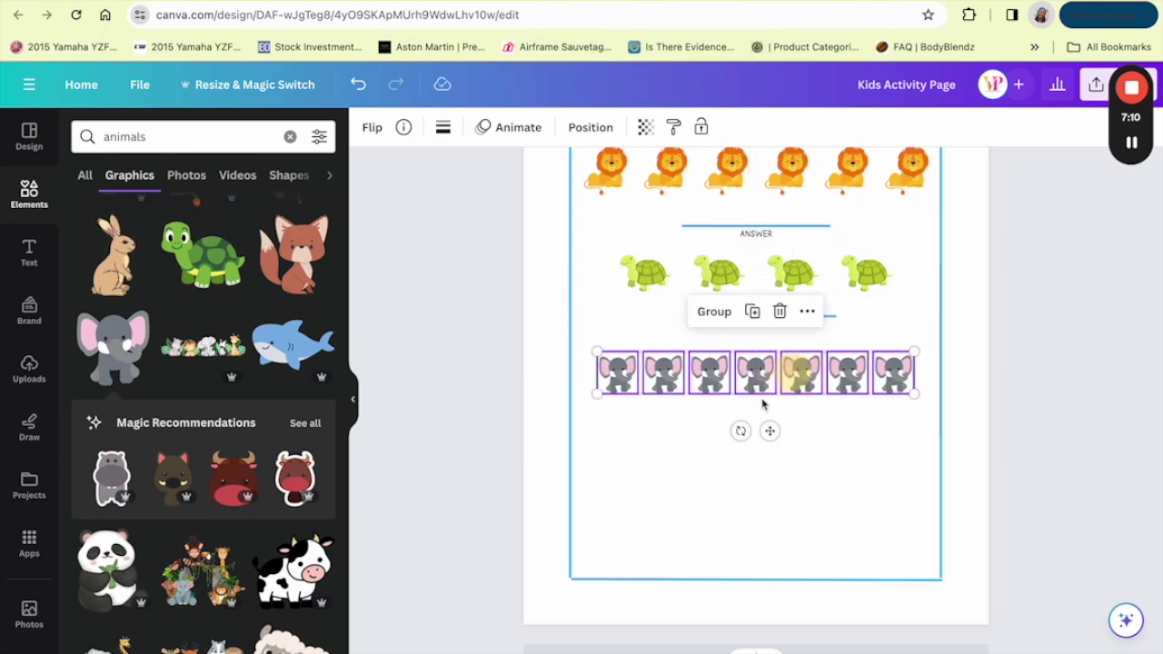
left_click(626, 320)
Duplicate the second blue line with its ANSWER label and place the copy below the elephant row.
left_click(766, 316)
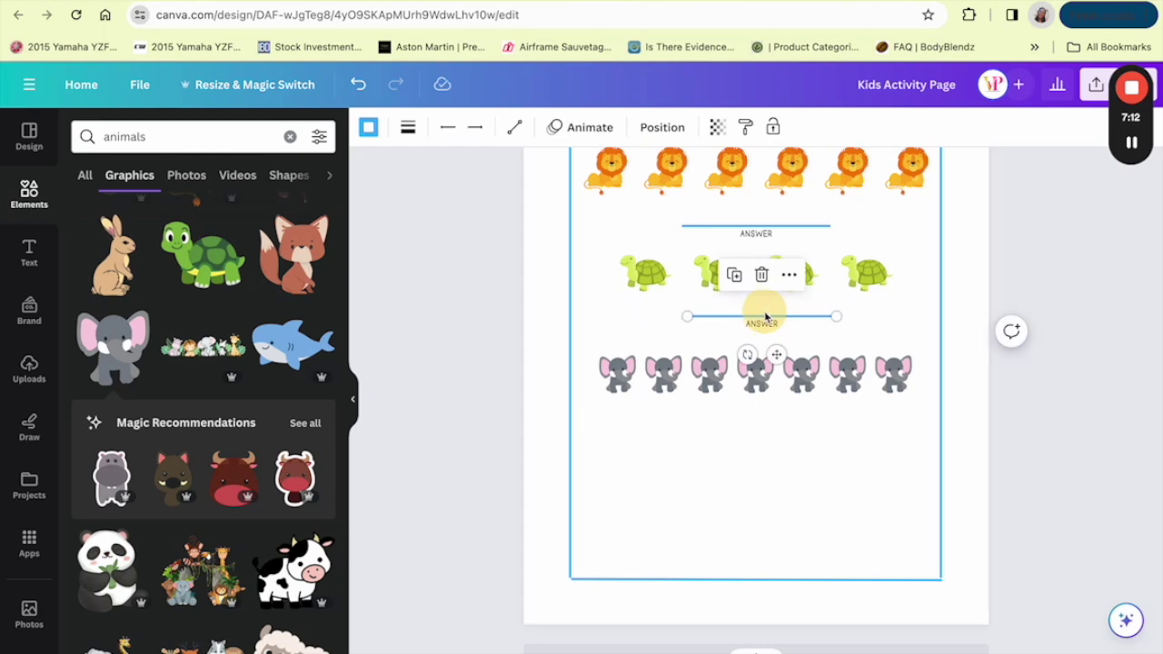
left_click(763, 325)
left_click(764, 327, "shift")
key("ctrl+d")
left_click(745, 419)
left_click_drag(785, 374, 776, 473)
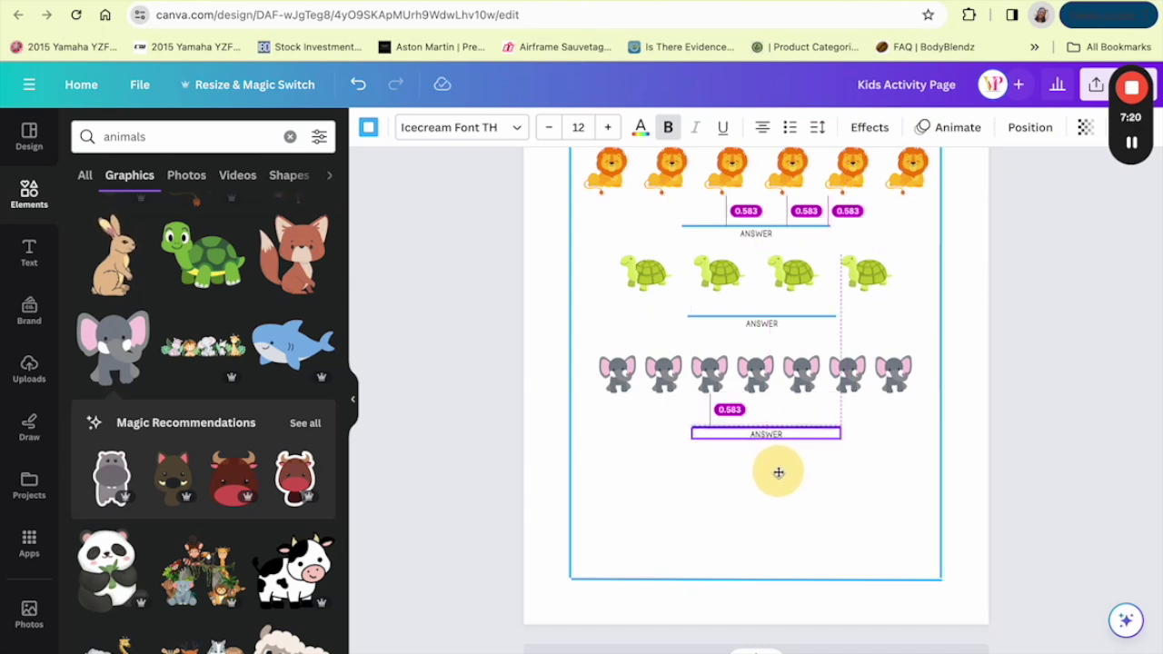
left_click_drag(779, 472, 779, 473)
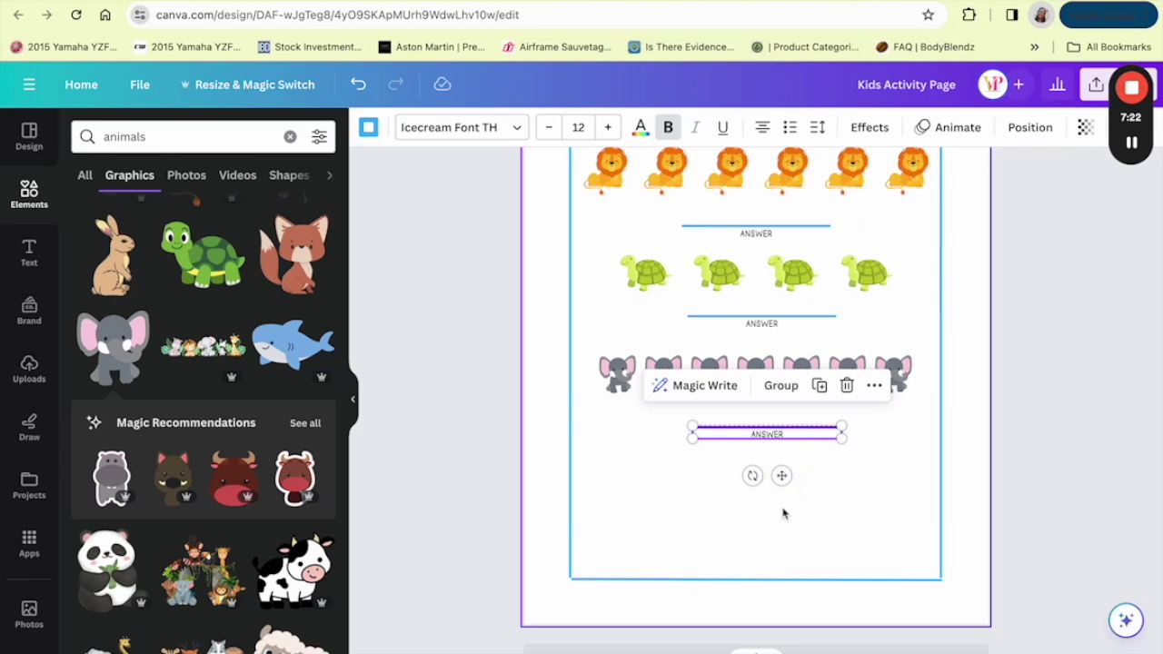
left_click(777, 498)
Add the panda with bamboo graphic, shrink it to about elephant size and place it below the third answer line near the frame's left side.
scroll(777, 497, "down", 1)
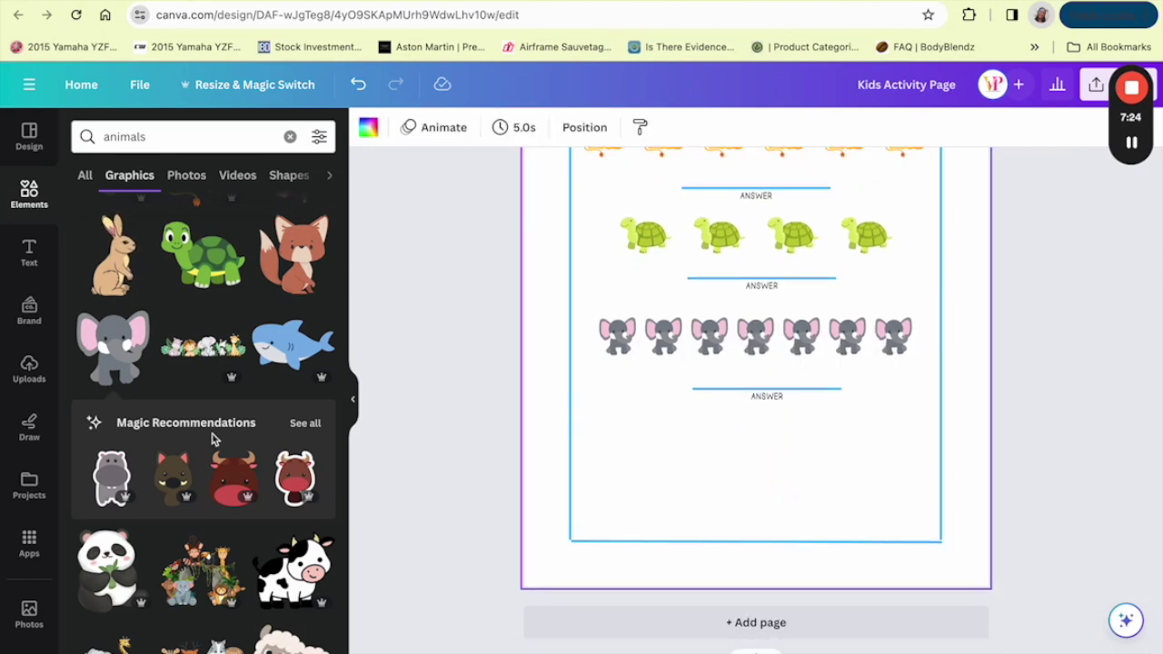
scroll(162, 482, "down", 3)
left_click(100, 450)
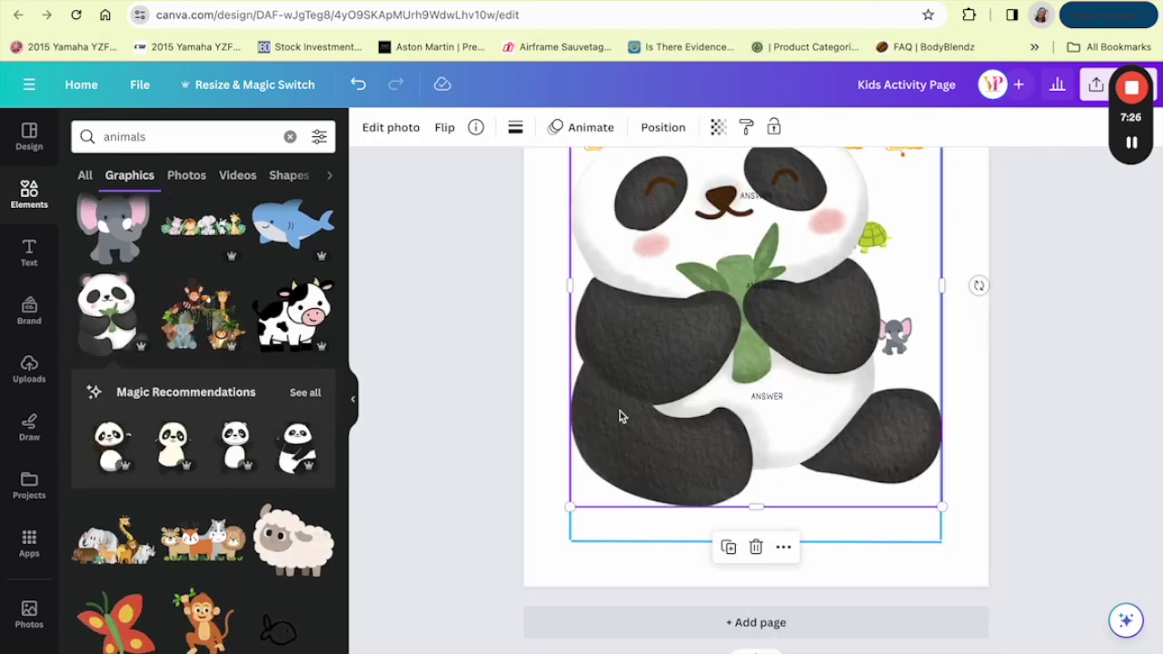
scroll(945, 300, "up", 2)
left_click_drag(940, 209, 670, 633)
scroll(693, 572, "down", 1)
scroll(693, 573, "down", 2)
left_click_drag(593, 478, 633, 464)
Duplicate the panda four times to form a row of five across the frame.
left_click(604, 399)
left_click(658, 385)
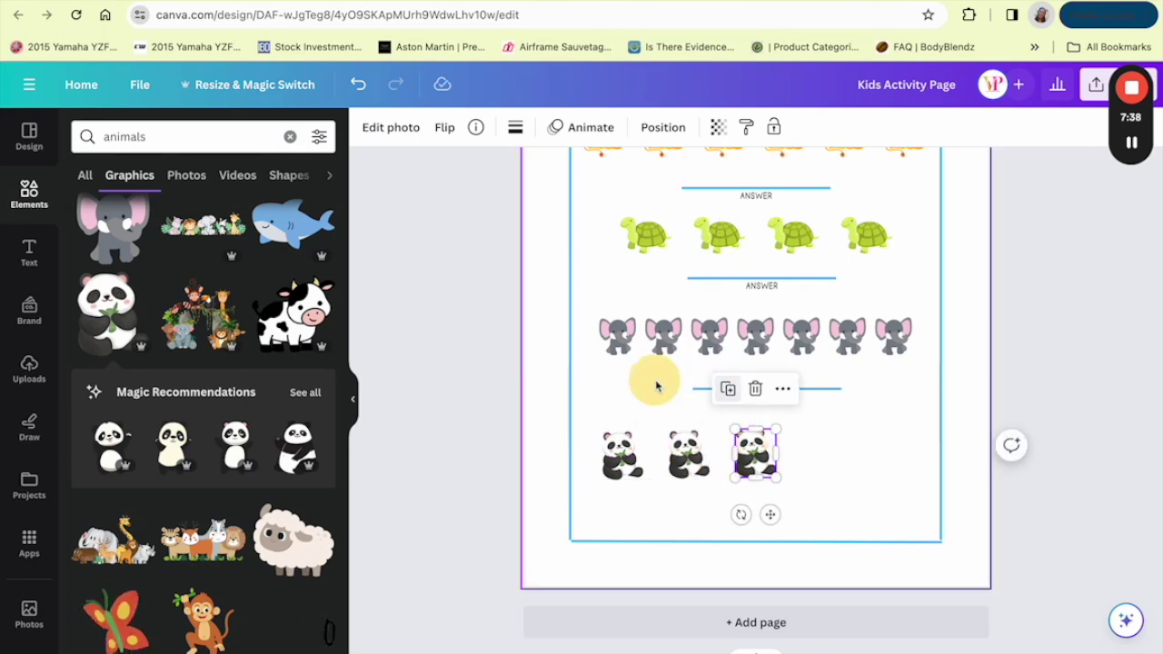
left_click(728, 388)
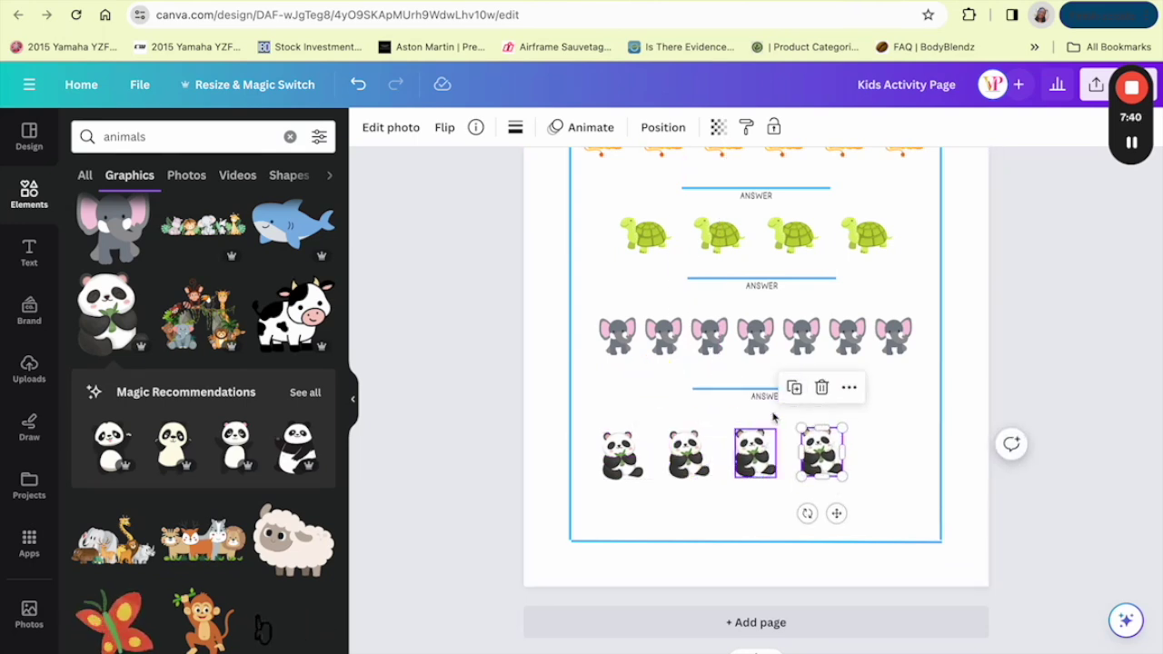
left_click(787, 388)
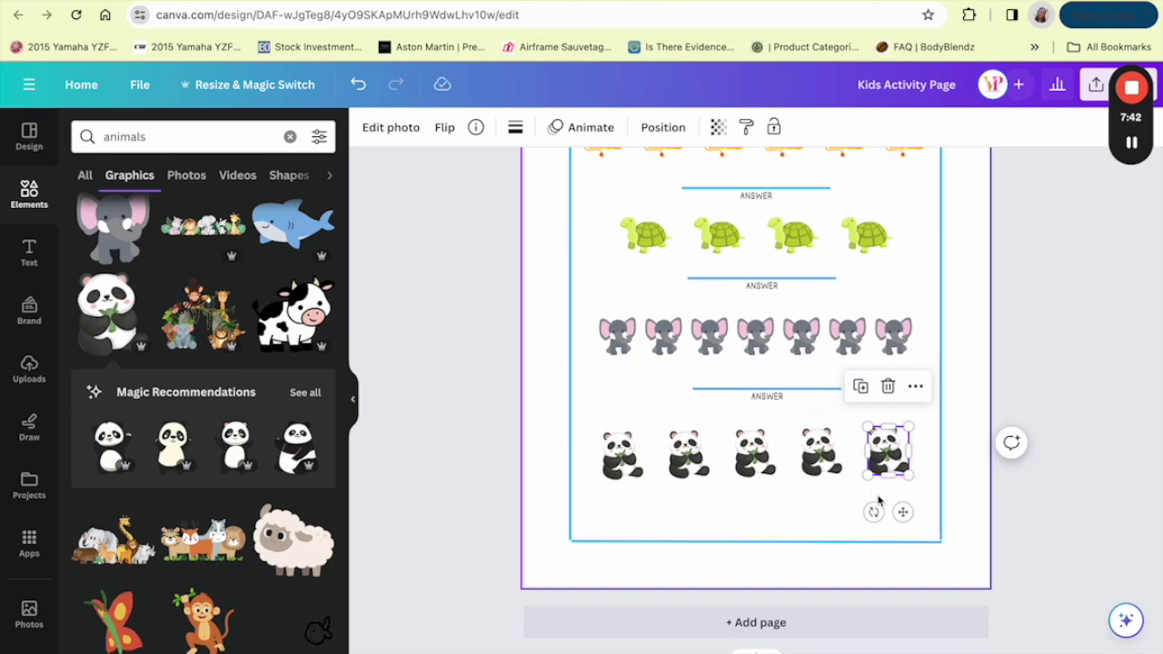
Select all five pandas and tidy up the row so they line up with even spacing.
left_click_drag(922, 452, 616, 459)
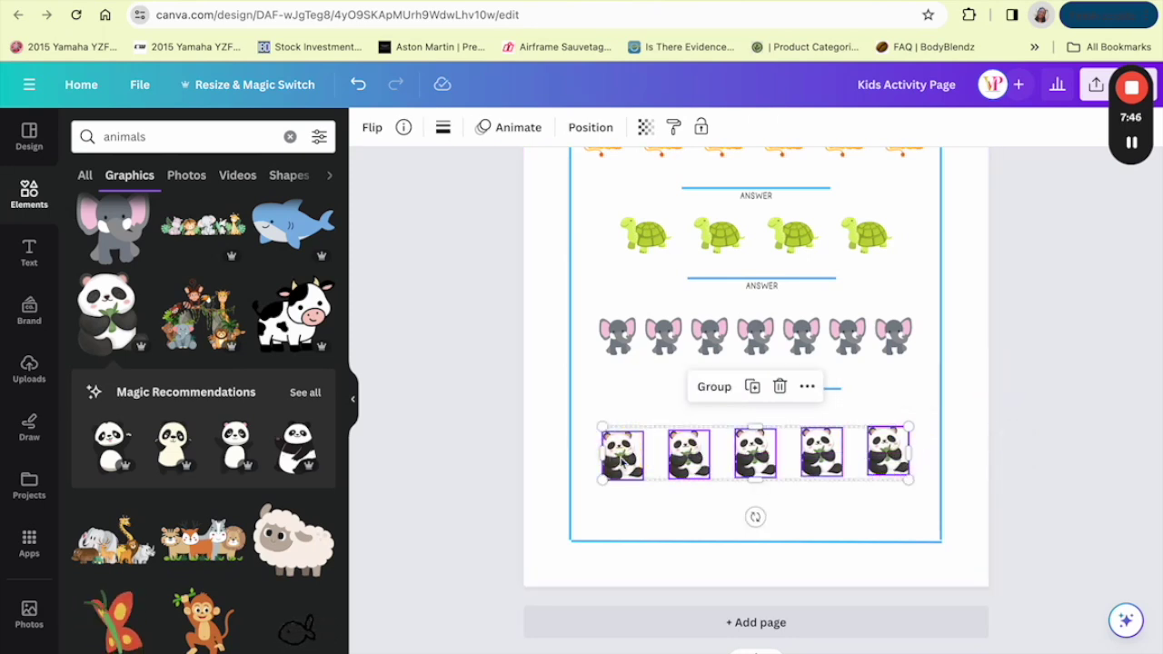
left_click(807, 386)
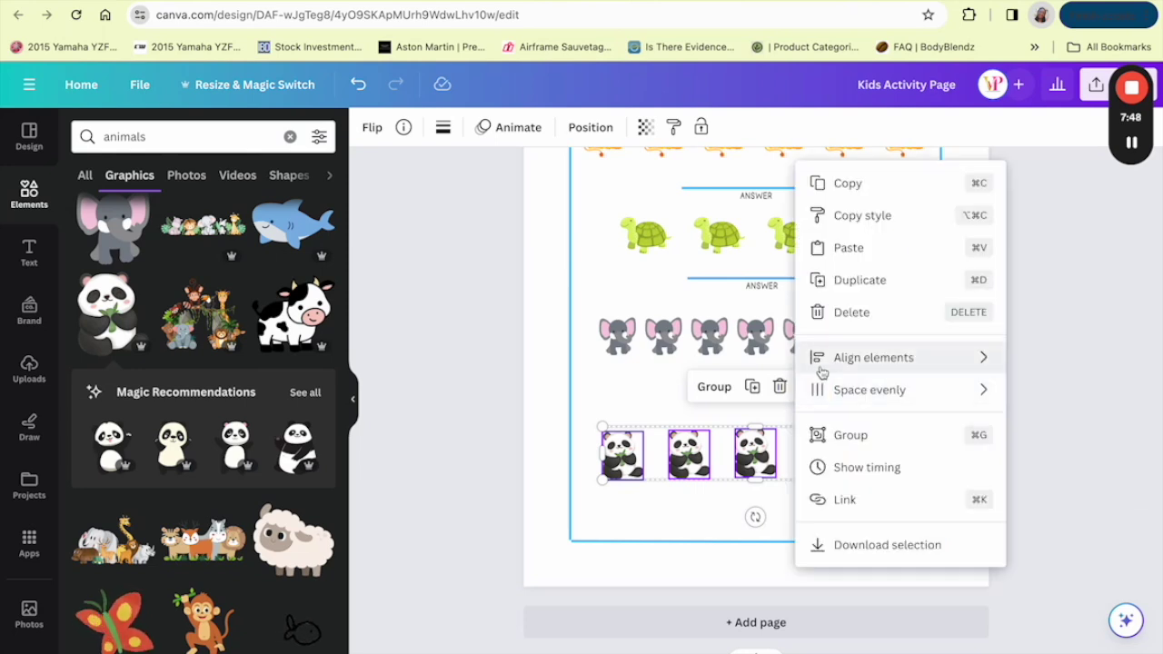
left_click(592, 128)
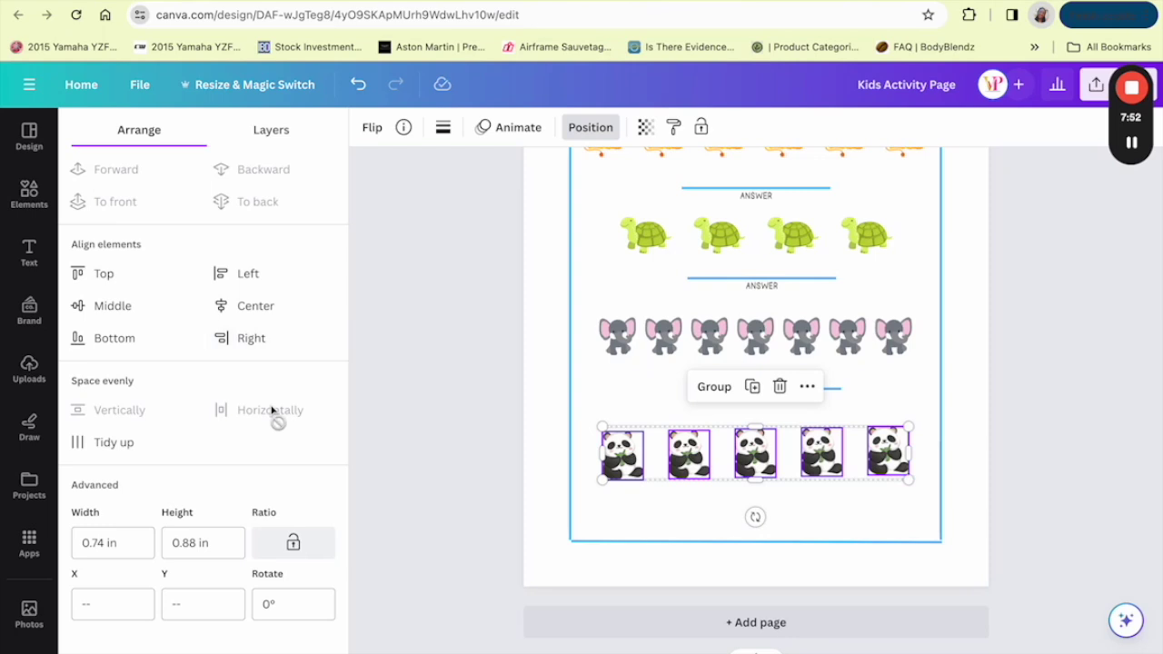
left_click(113, 444)
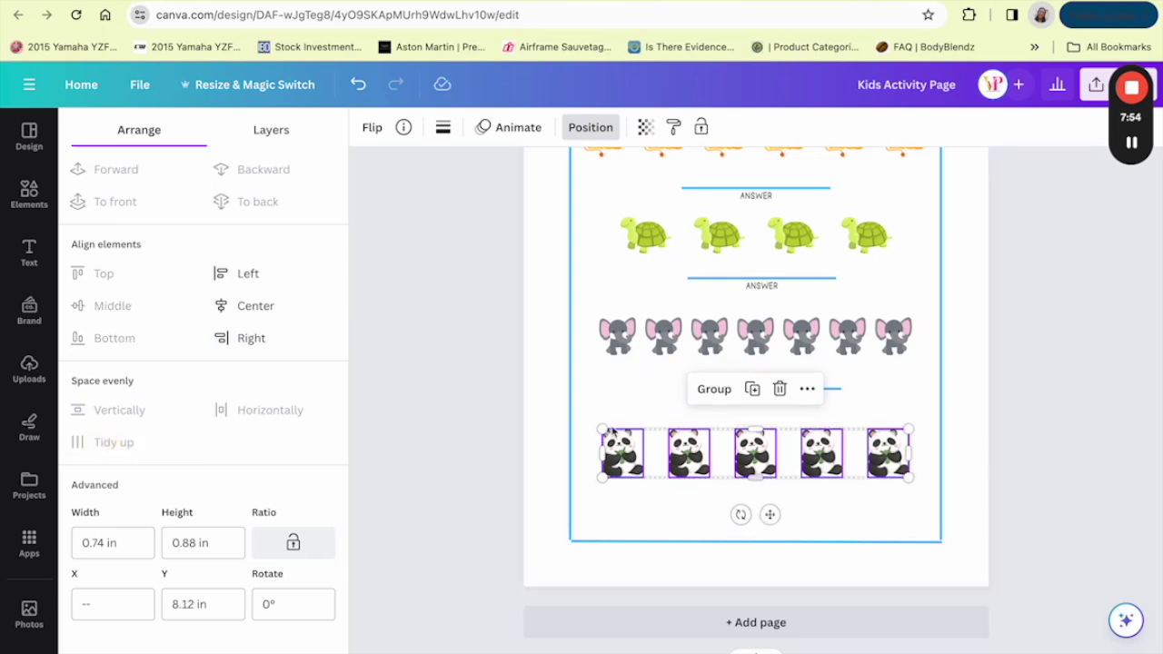
Check the elephant and turtle rows for even alignment and spacing by selecting every animal in each row.
left_click_drag(919, 337, 631, 357)
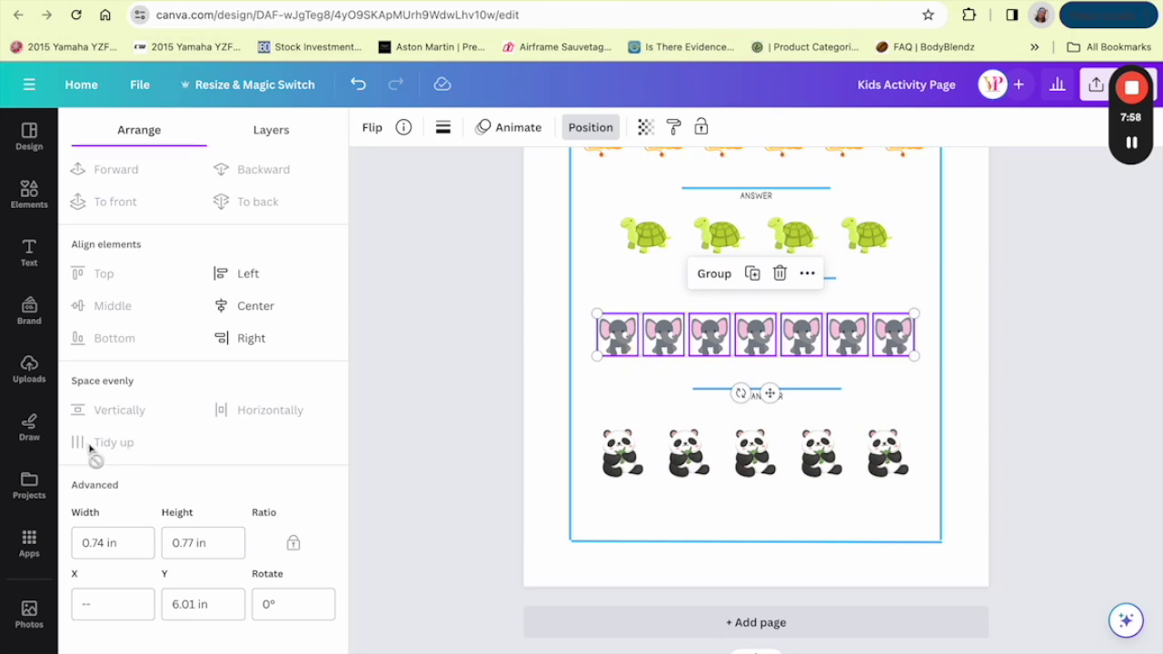
scroll(663, 317, "up", 2)
left_click(644, 327)
left_click(705, 335)
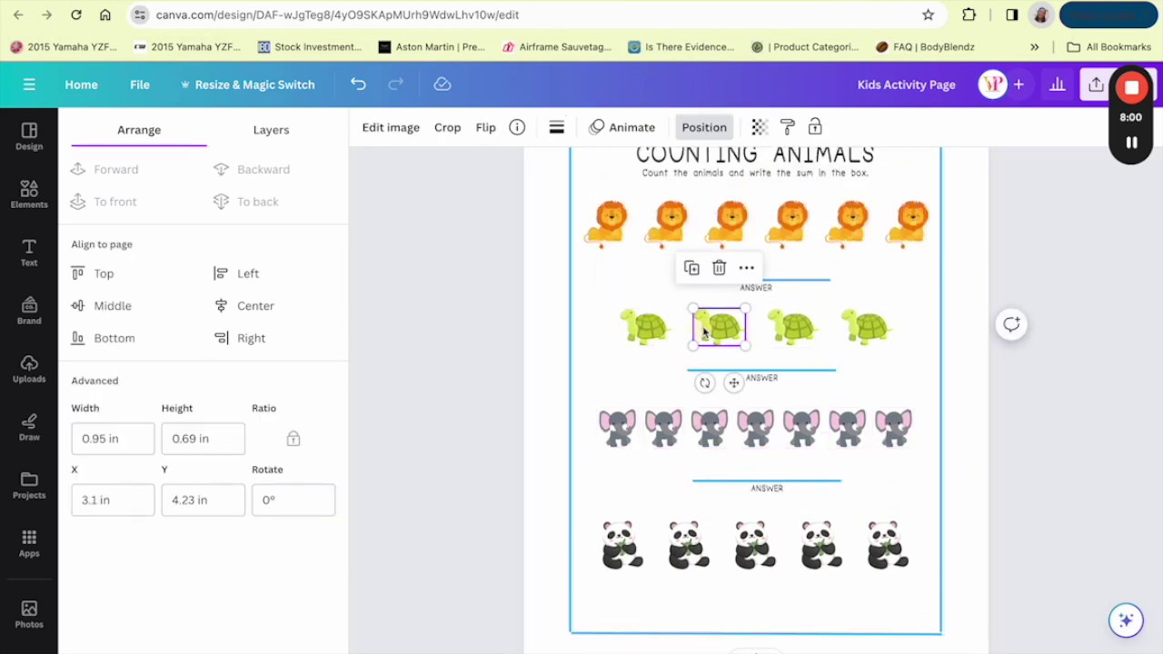
left_click(645, 328)
left_click(719, 327, "shift")
left_click(792, 327, "shift")
left_click(868, 329, "shift")
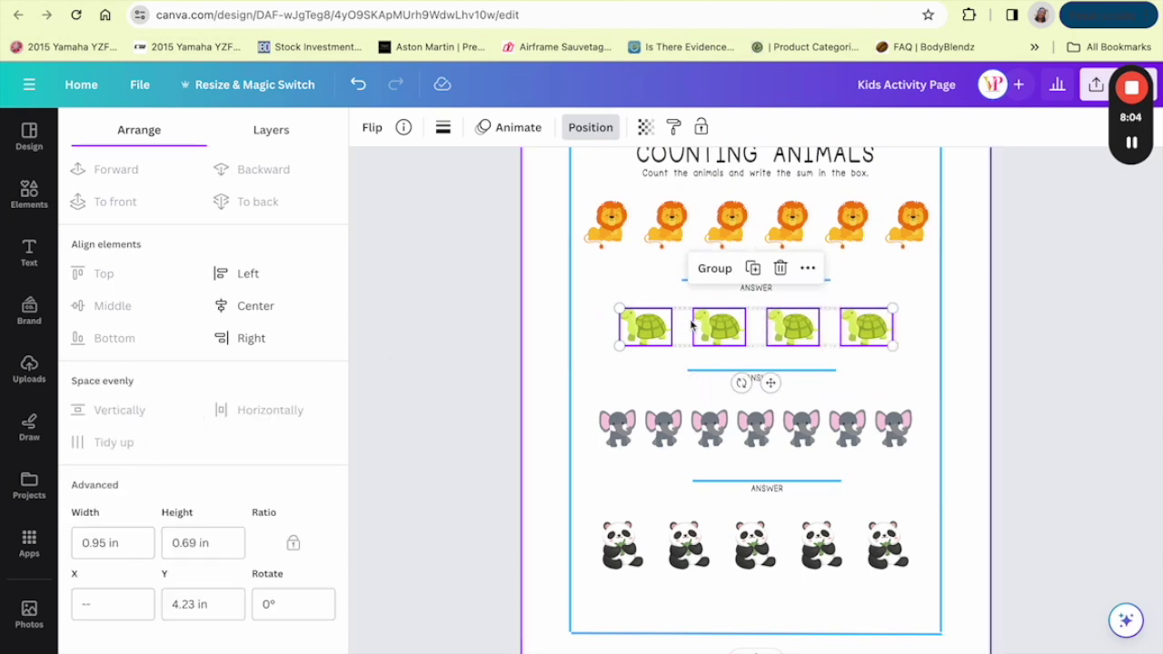
Check the row of six lions for even alignment and spacing by selecting all of them.
scroll(668, 309, "up", 2)
left_click(607, 317)
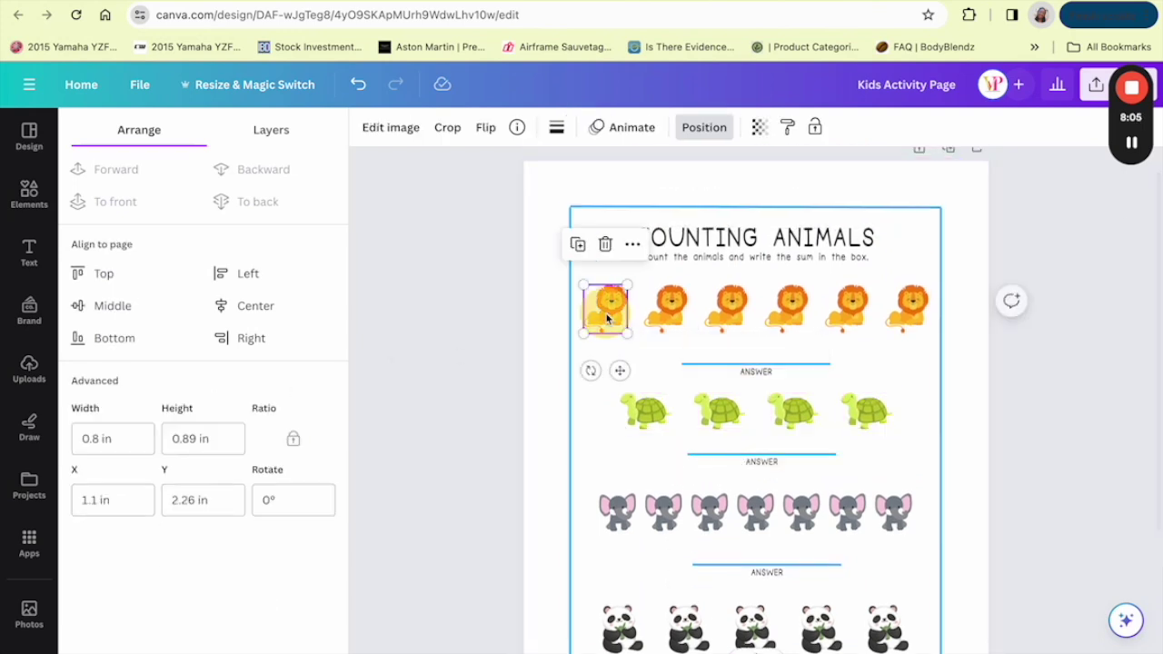
left_click(667, 313, "shift")
left_click(727, 313, "shift")
left_click(783, 315, "shift")
left_click(846, 309, "shift")
left_click(907, 309, "shift")
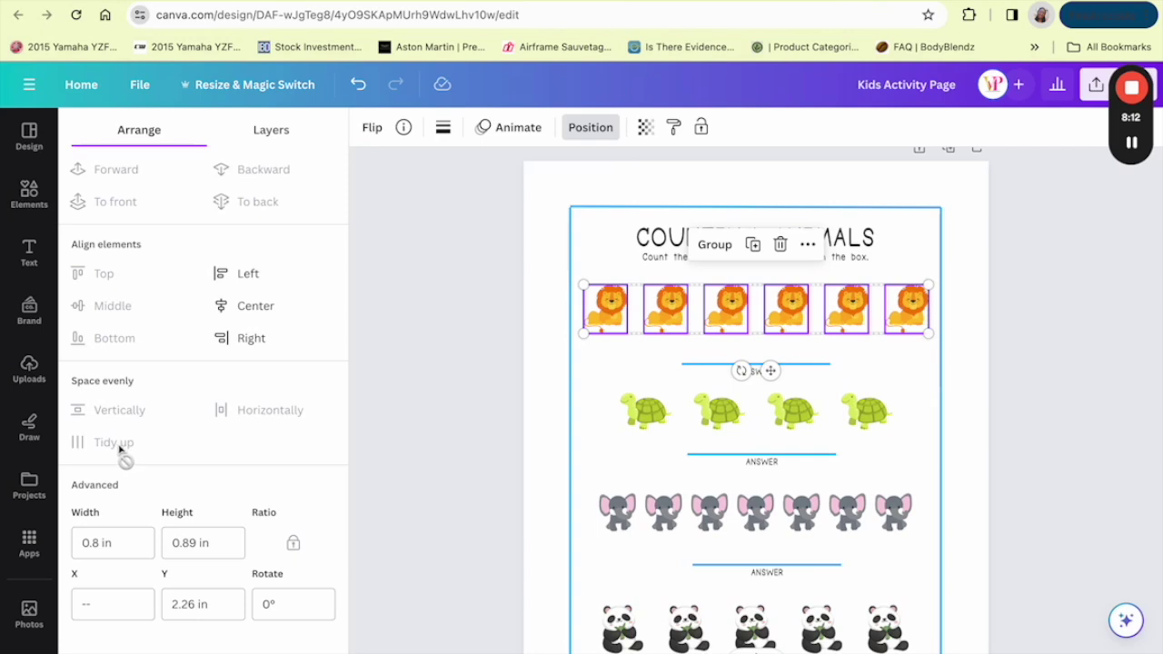
Duplicate the third blue line with its ANSWER label and place the copy below the panda row.
scroll(489, 459, "down", 3)
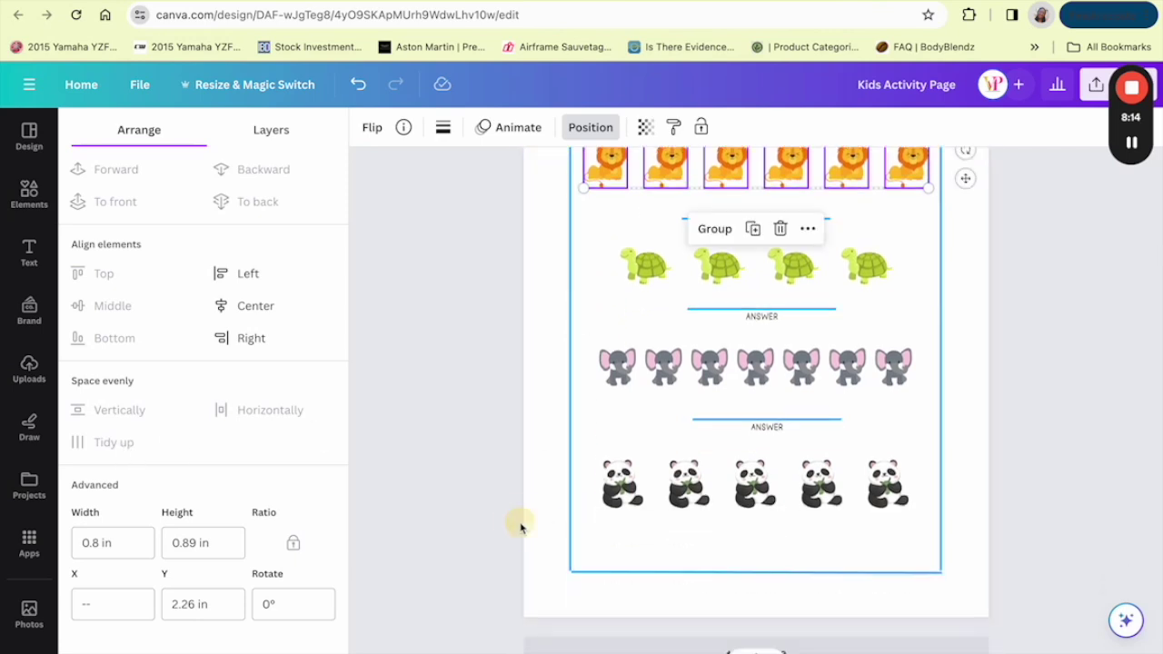
left_click(767, 423)
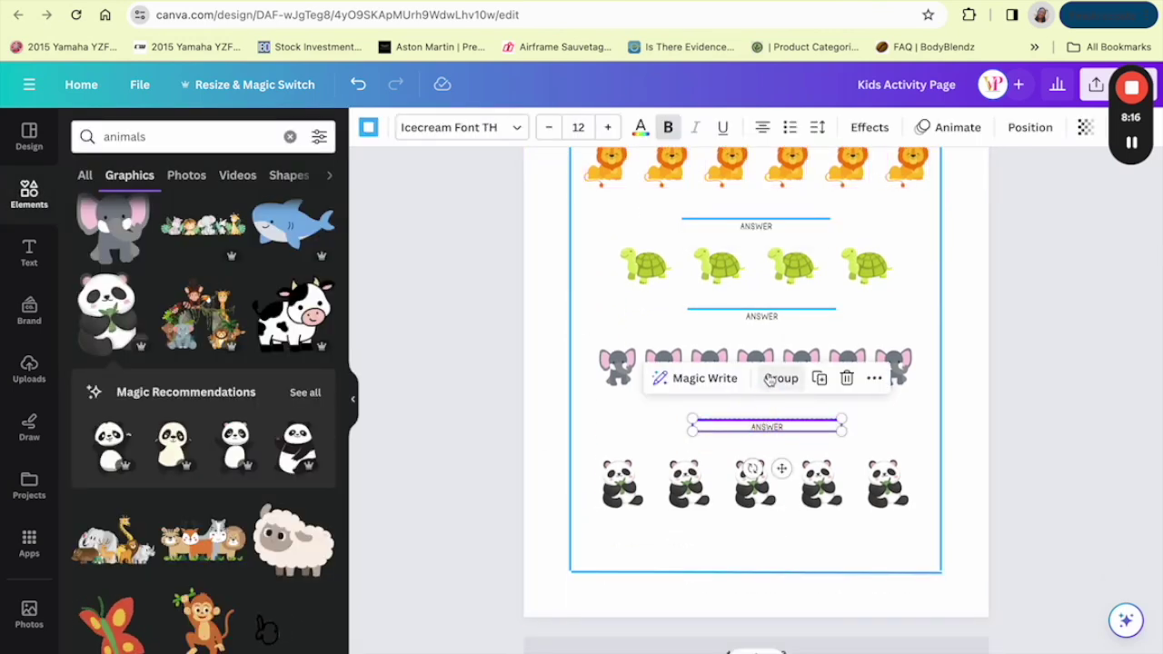
left_click(824, 380)
left_click_drag(789, 443, 780, 547)
left_click(972, 482)
Move the frame's left and right side lines slightly outward toward the page edges.
scroll(940, 437, "up", 3)
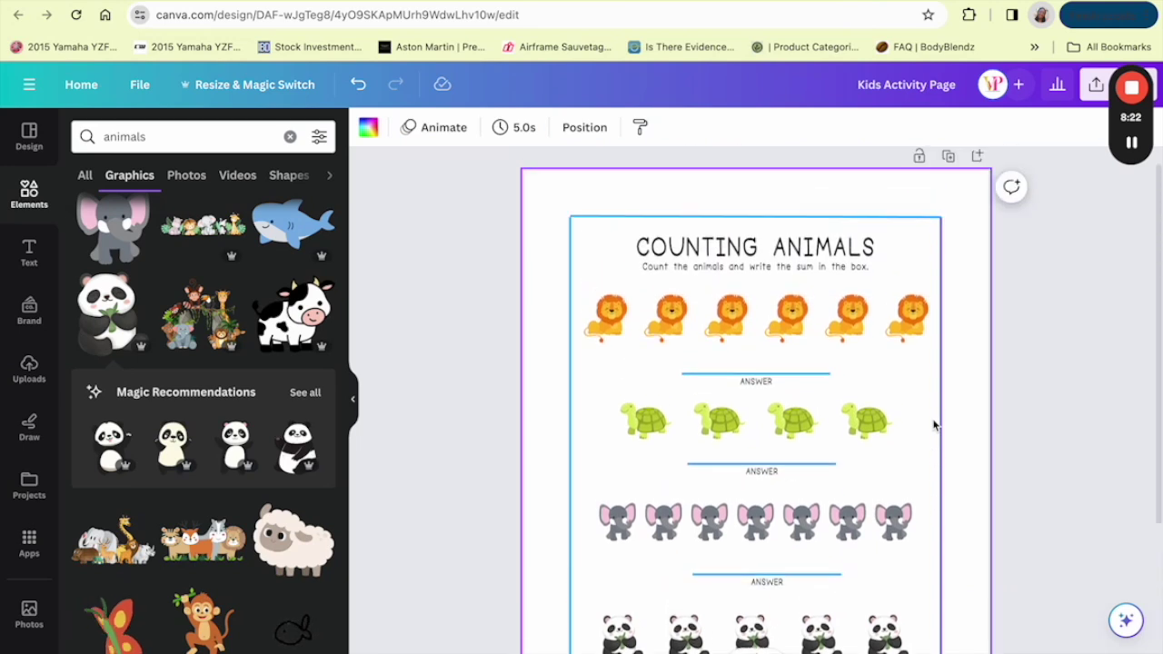
scroll(935, 424, "down", 2)
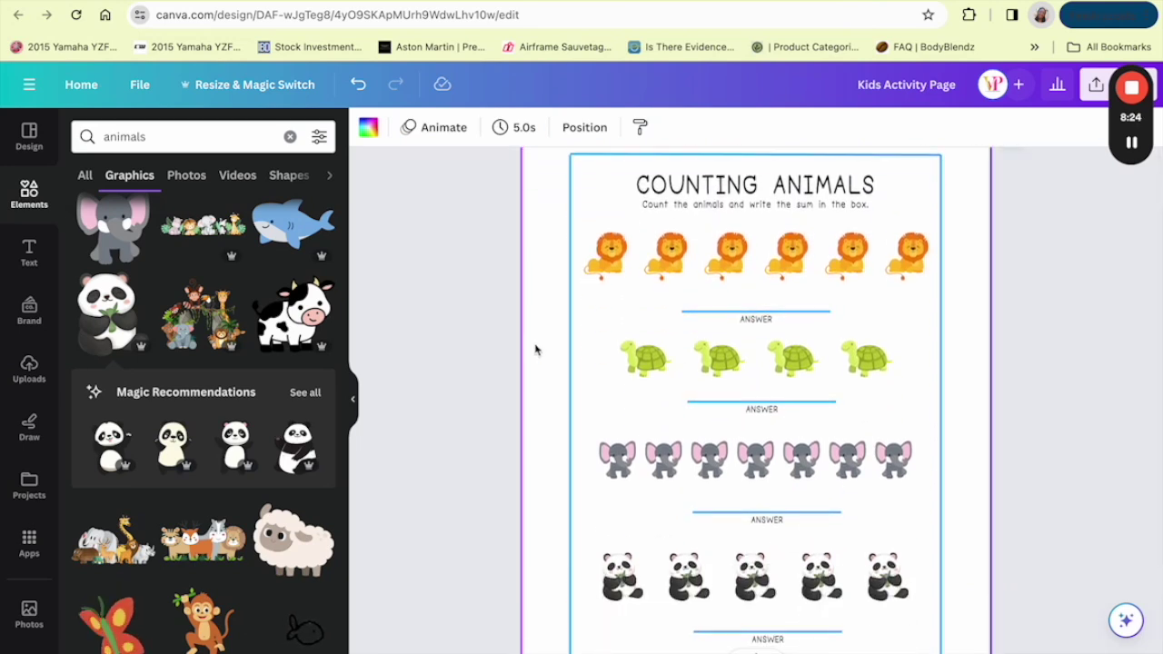
left_click_drag(567, 355, 553, 353)
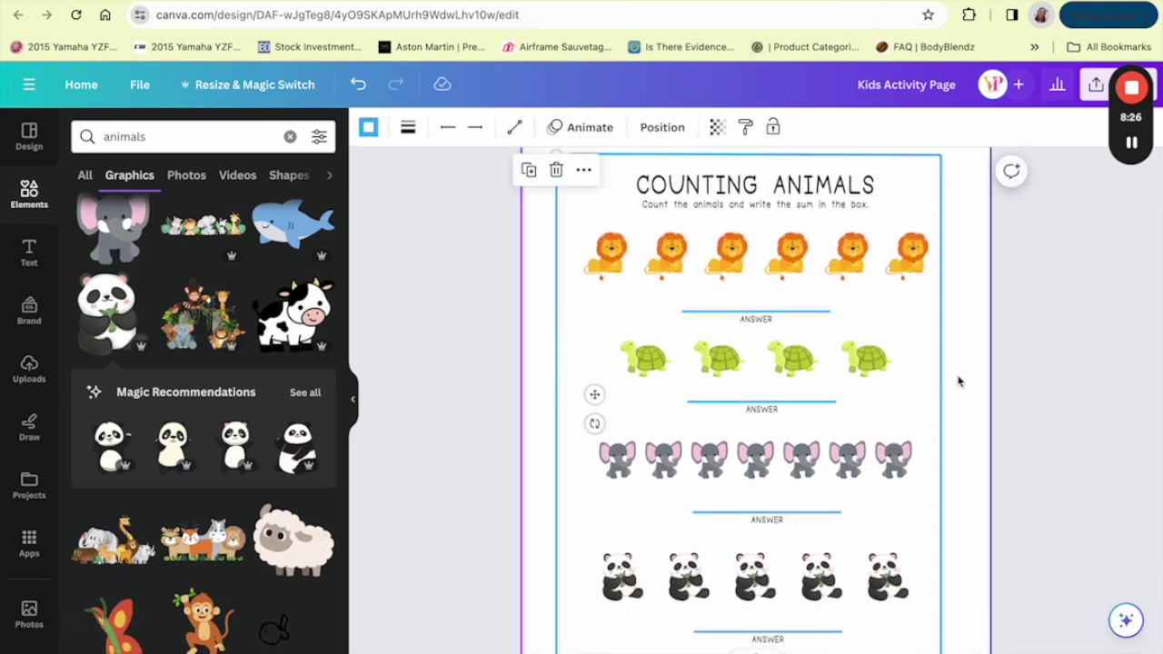
left_click_drag(942, 376, 958, 370)
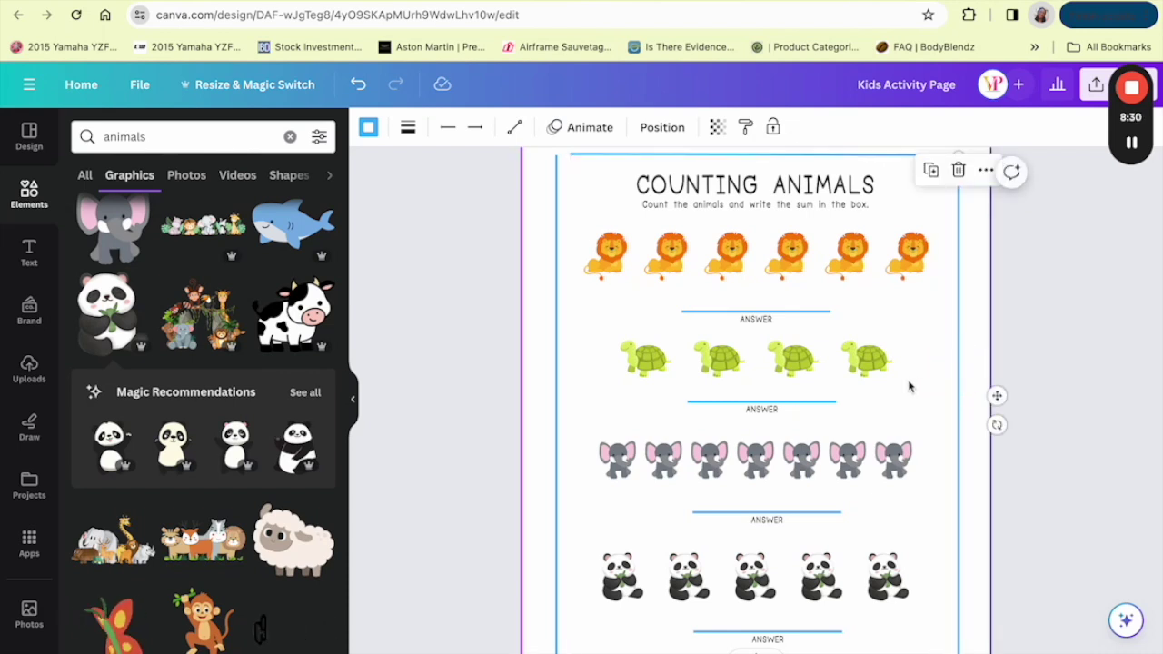
Extend both ends of the frame's top line to meet the side lines.
scroll(903, 385, "up", 1)
left_click(927, 239)
left_click_drag(941, 239, 959, 239)
left_click_drag(571, 239, 557, 240)
Extend both ends of the frame's bottom line to meet the side lines and close the frame.
scroll(717, 343, "down", 2)
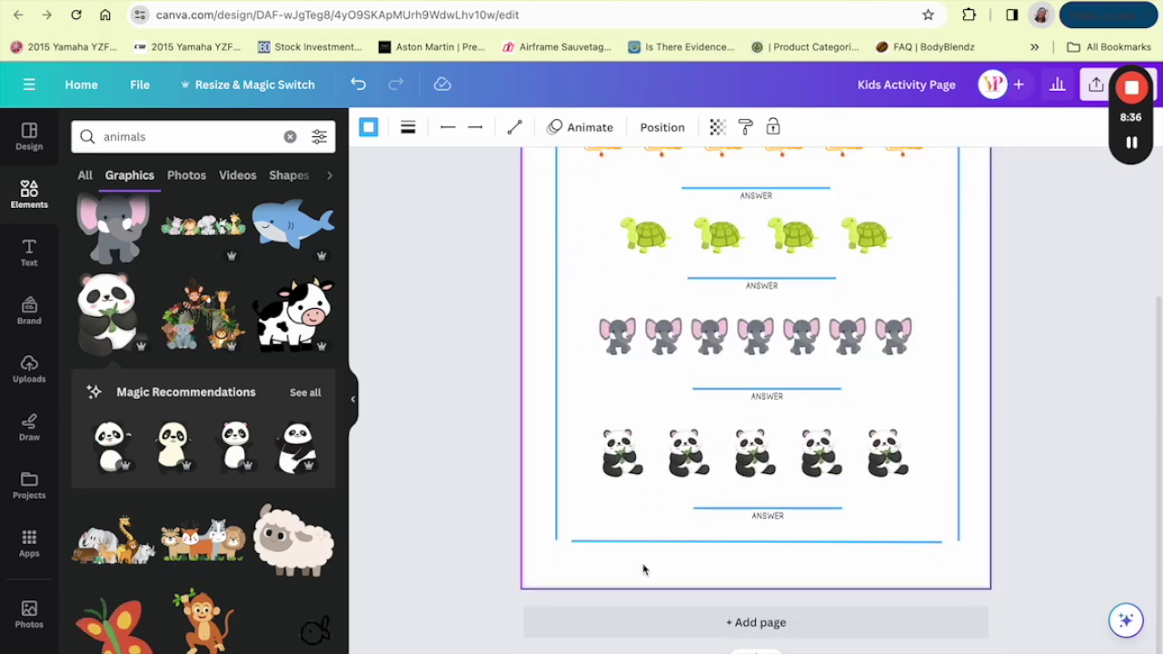
left_click(570, 542)
left_click_drag(569, 540, 556, 540)
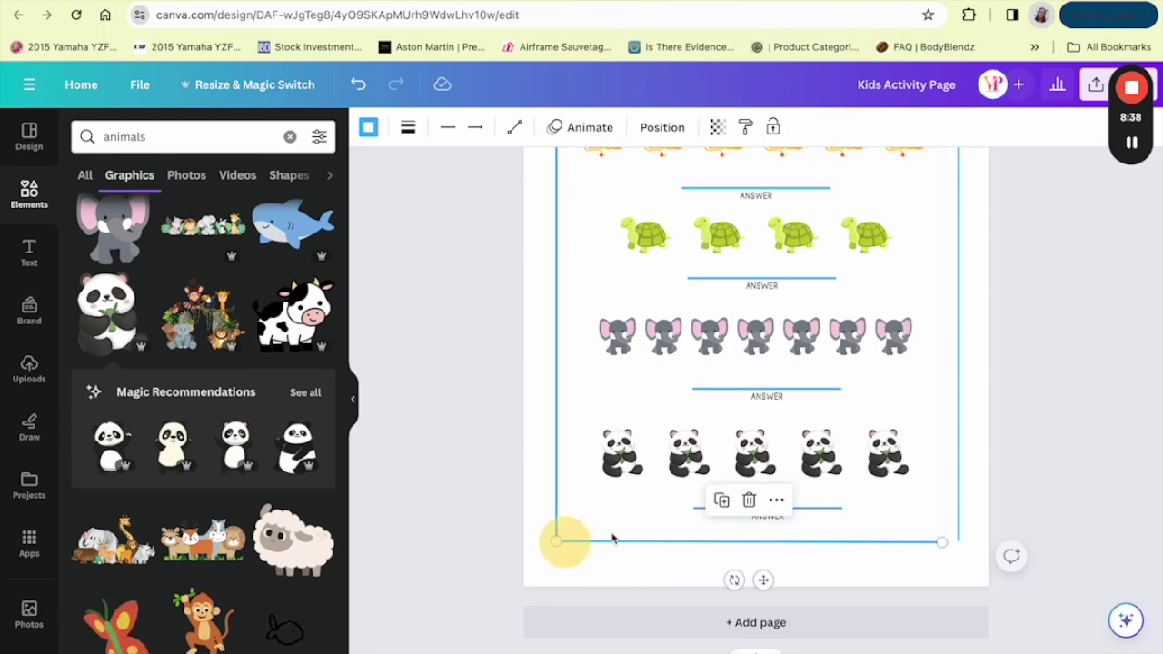
left_click_drag(942, 541, 959, 542)
left_click(980, 427)
Review the finished counting page and add a blank second page below it.
scroll(953, 424, "up", 2)
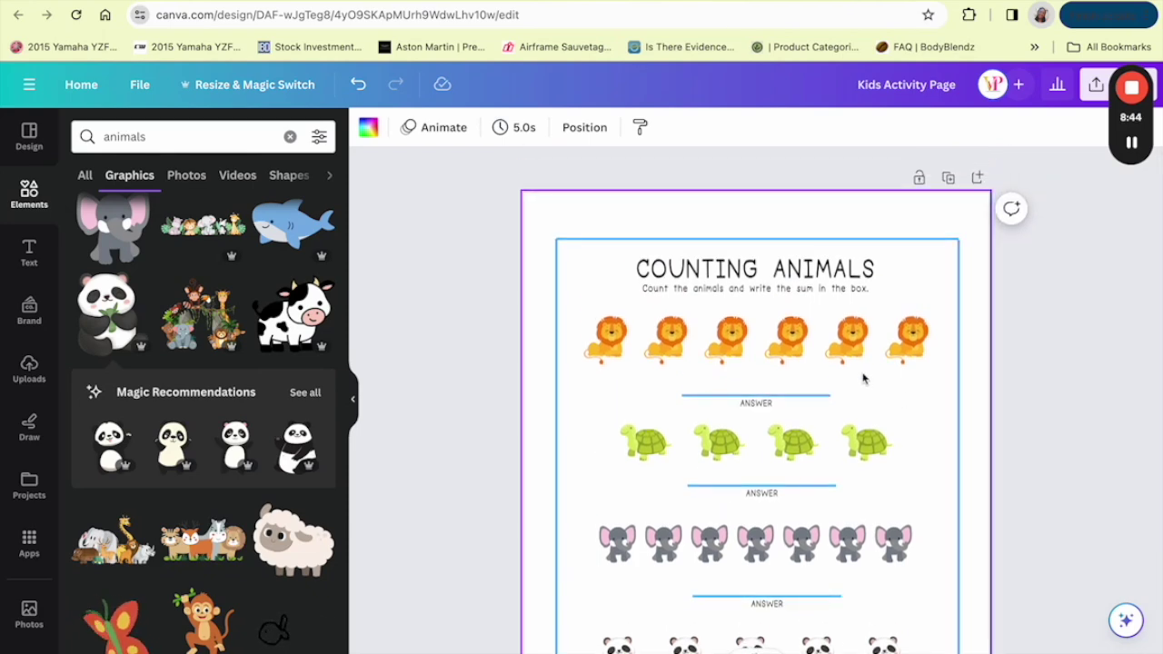
scroll(864, 379, "down", 1)
scroll(864, 379, "down", 1)
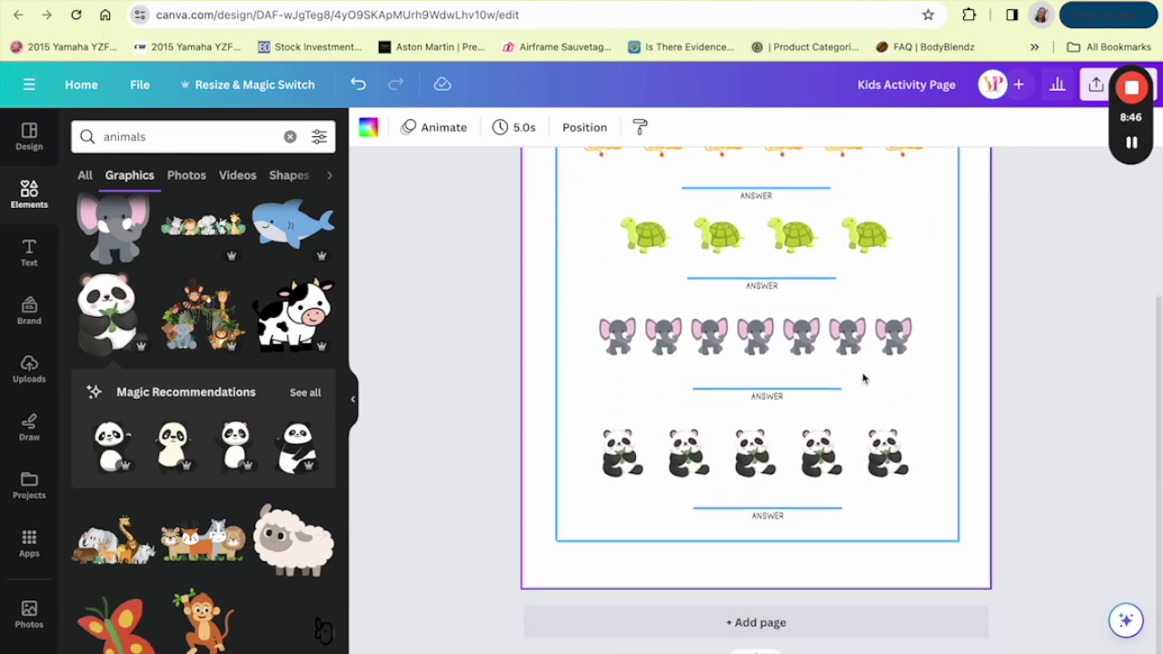
left_click(565, 630)
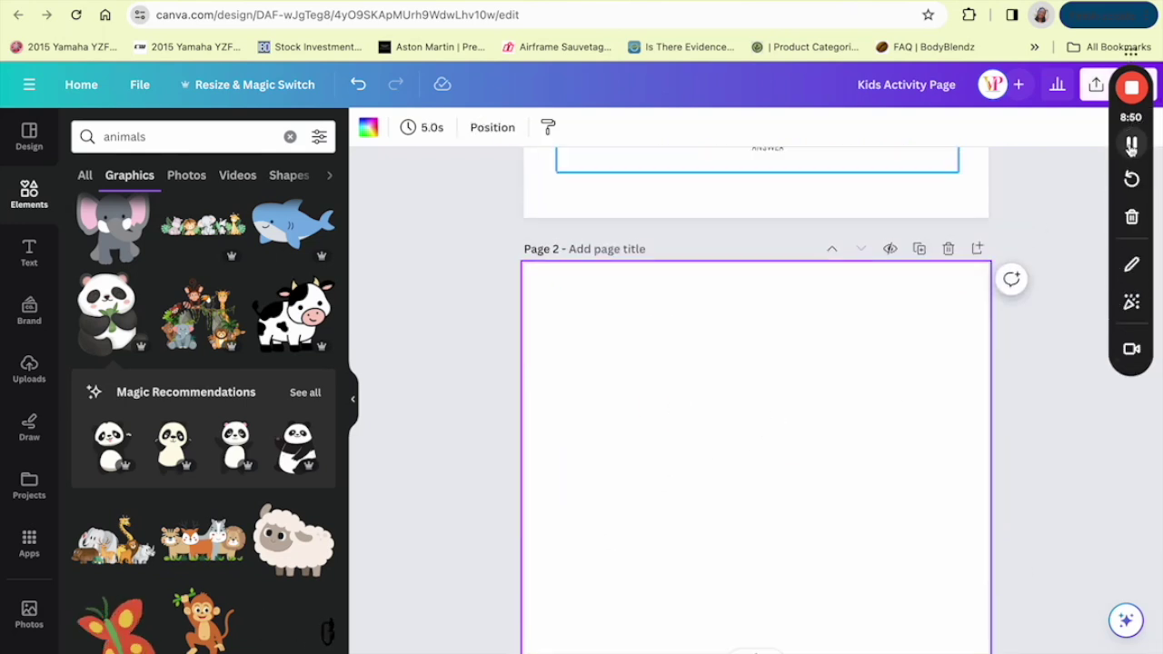
Switch to the kids activity template results and browse them for ideas for another activity page.
left_click(153, 4)
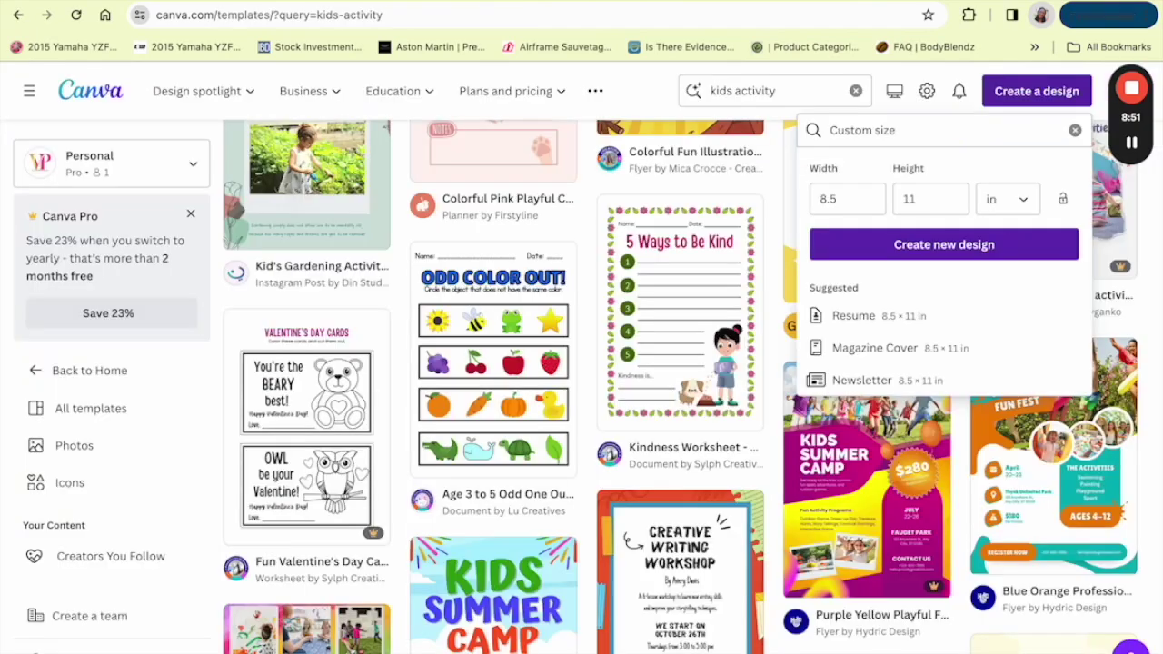
scroll(627, 459, "down", 3)
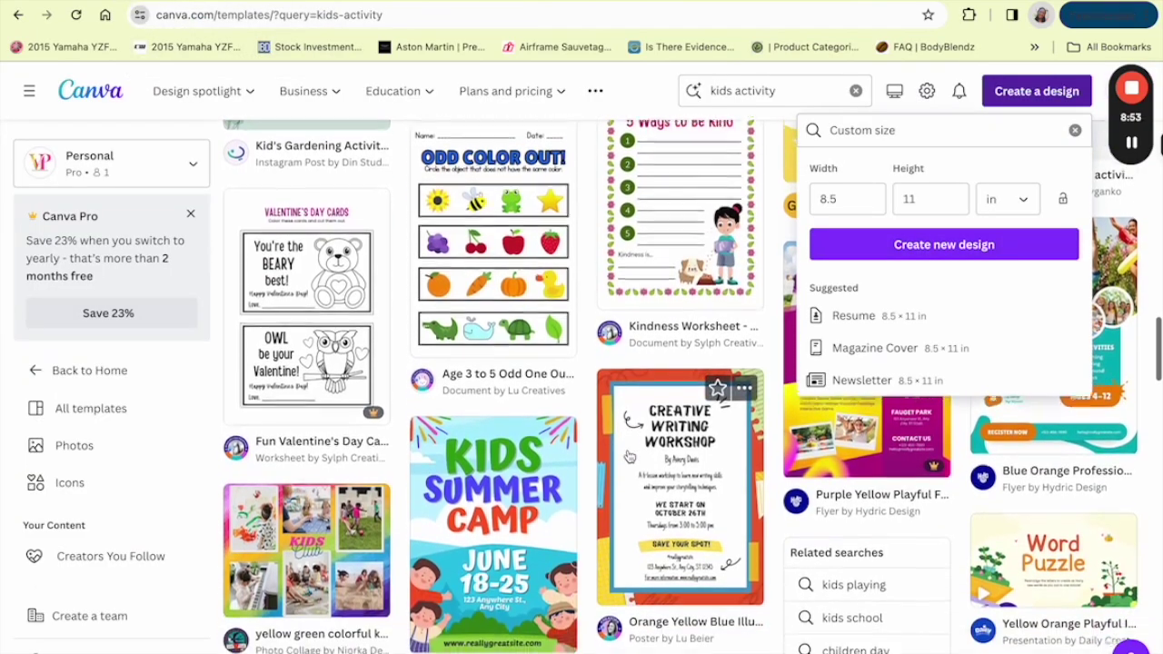
scroll(627, 454, "down", 3)
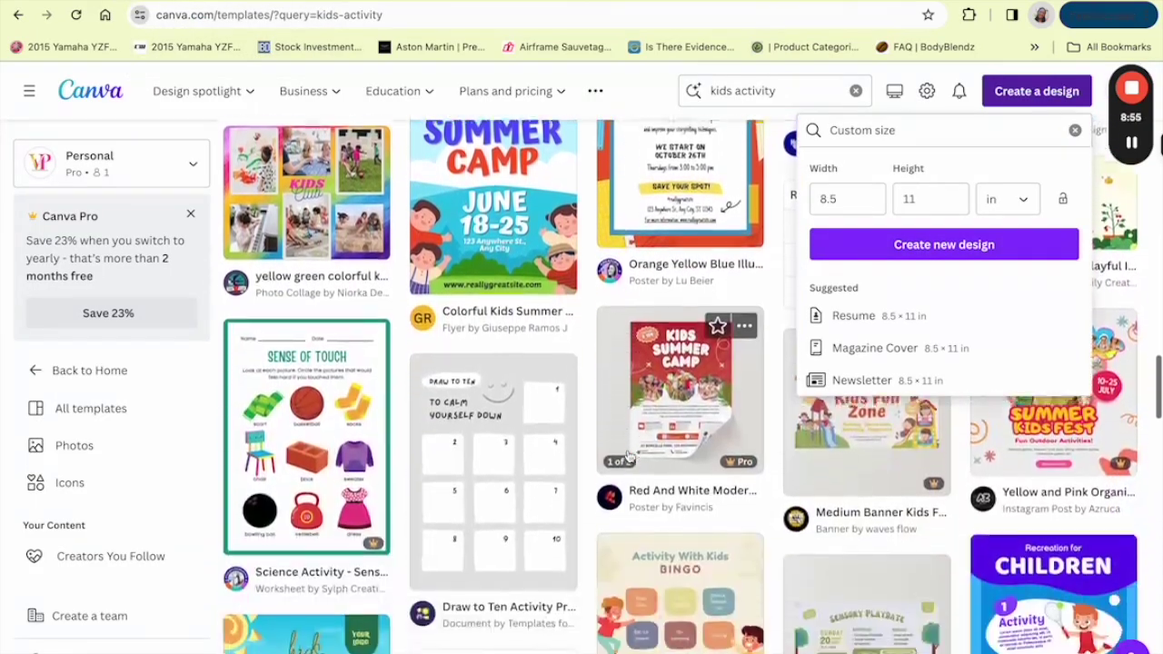
scroll(612, 491, "down", 1)
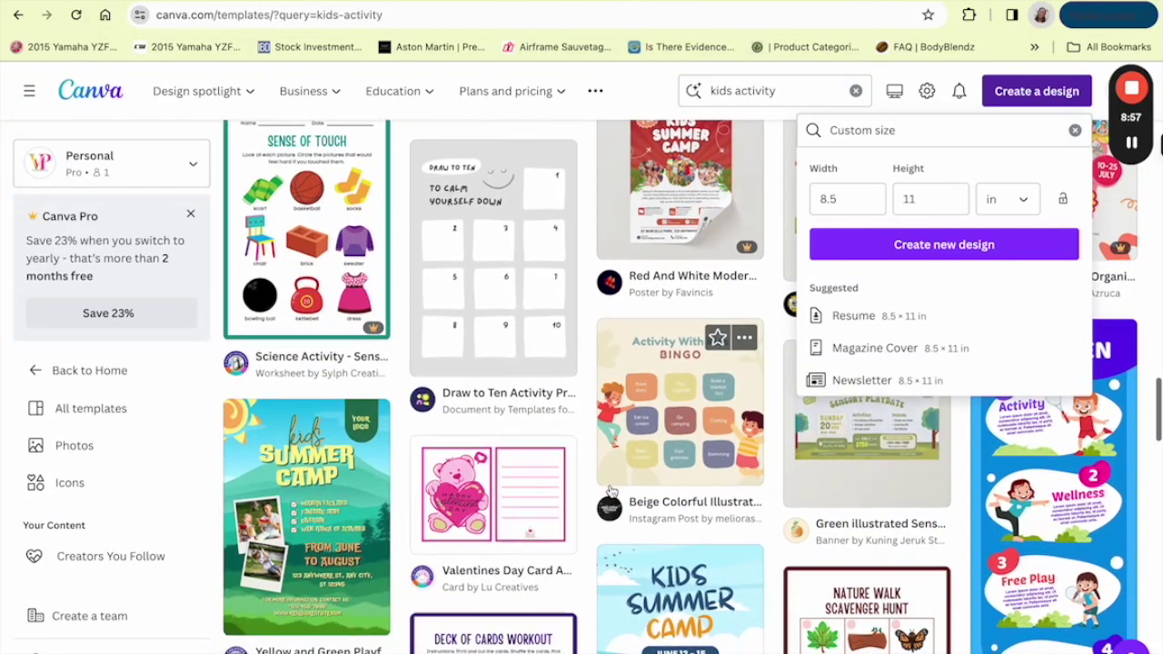
scroll(612, 491, "down", 6)
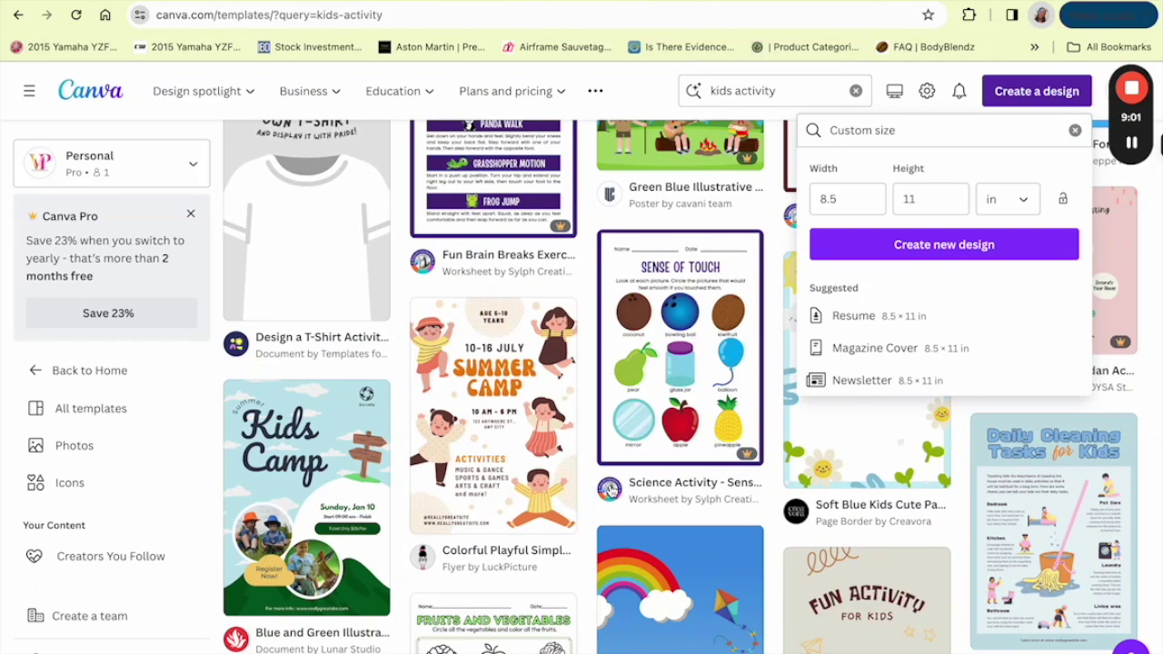
scroll(611, 489, "down", 3)
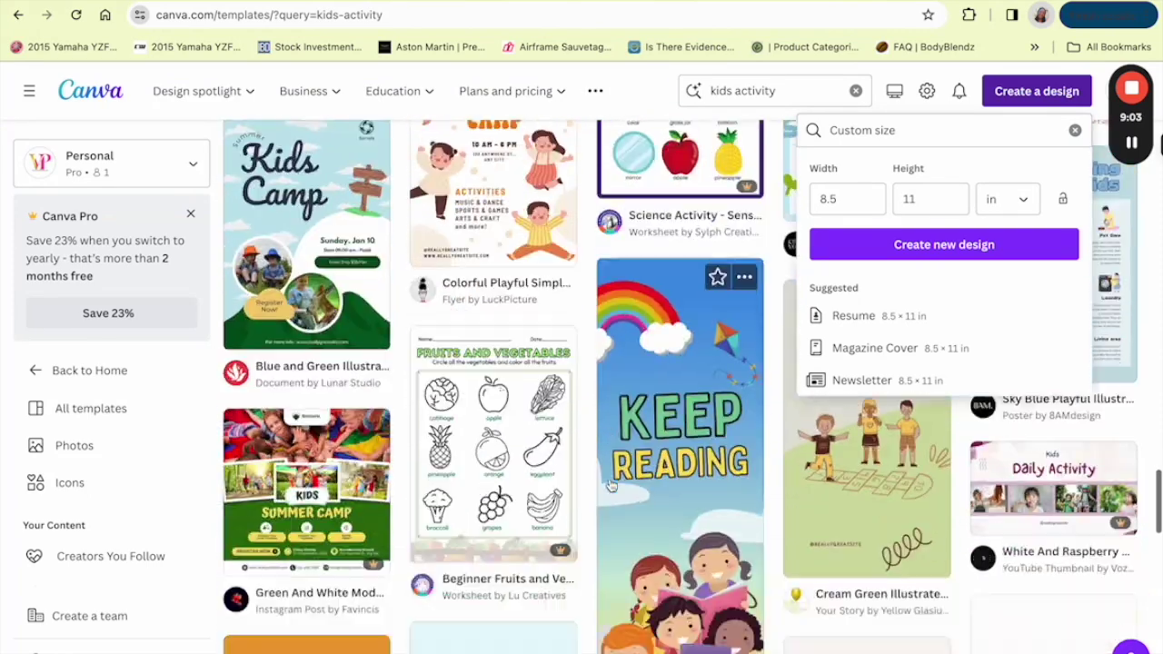
scroll(610, 487, "down", 4)
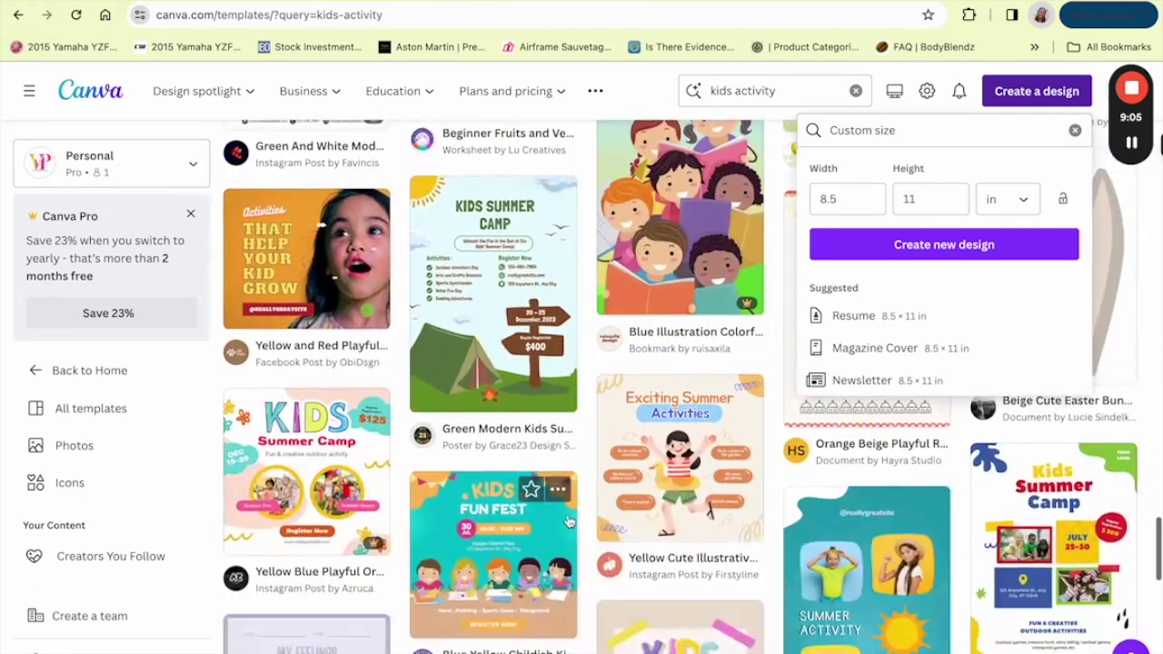
scroll(568, 521, "down", 3)
scroll(568, 519, "down", 4)
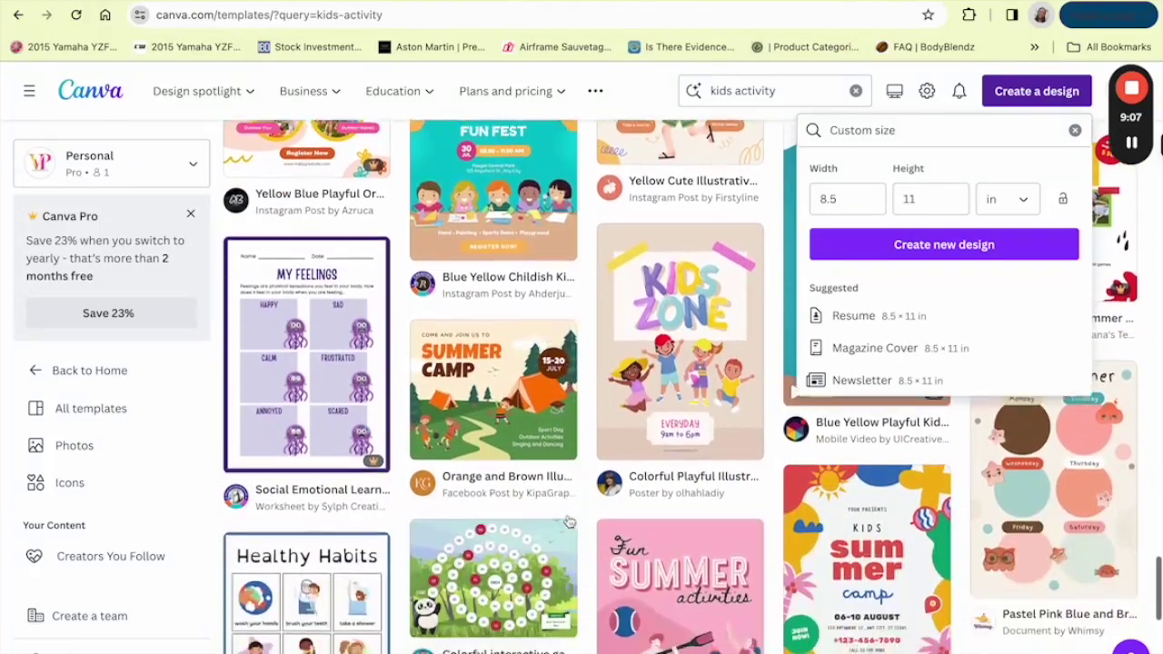
scroll(568, 514, "down", 3)
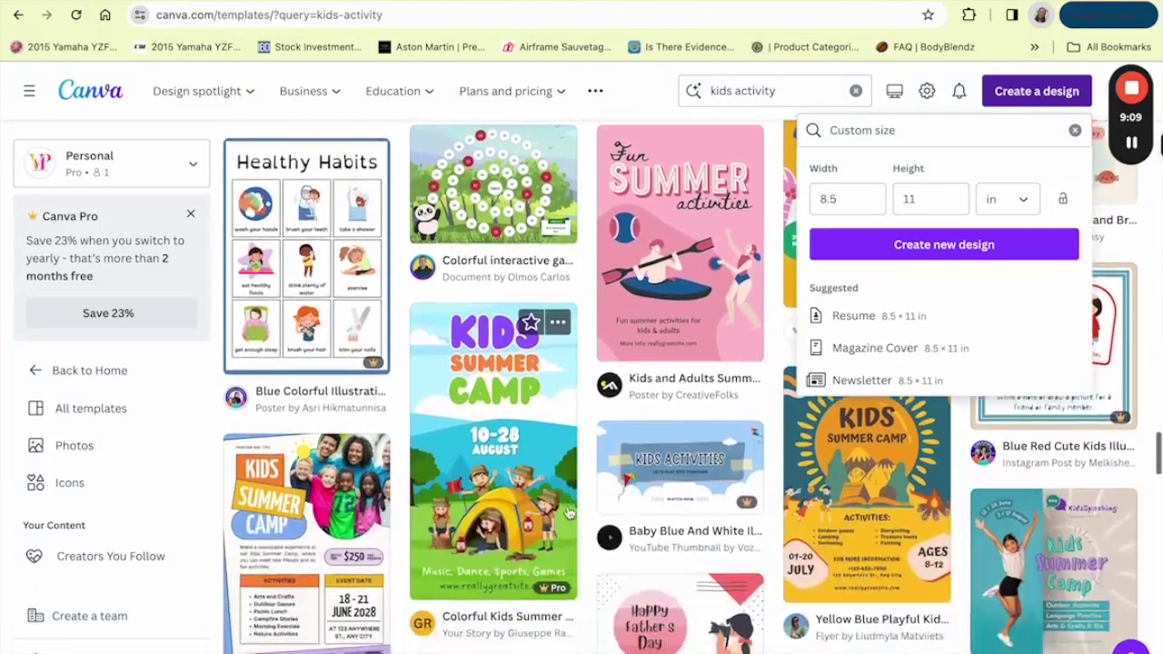
scroll(568, 514, "up", 6)
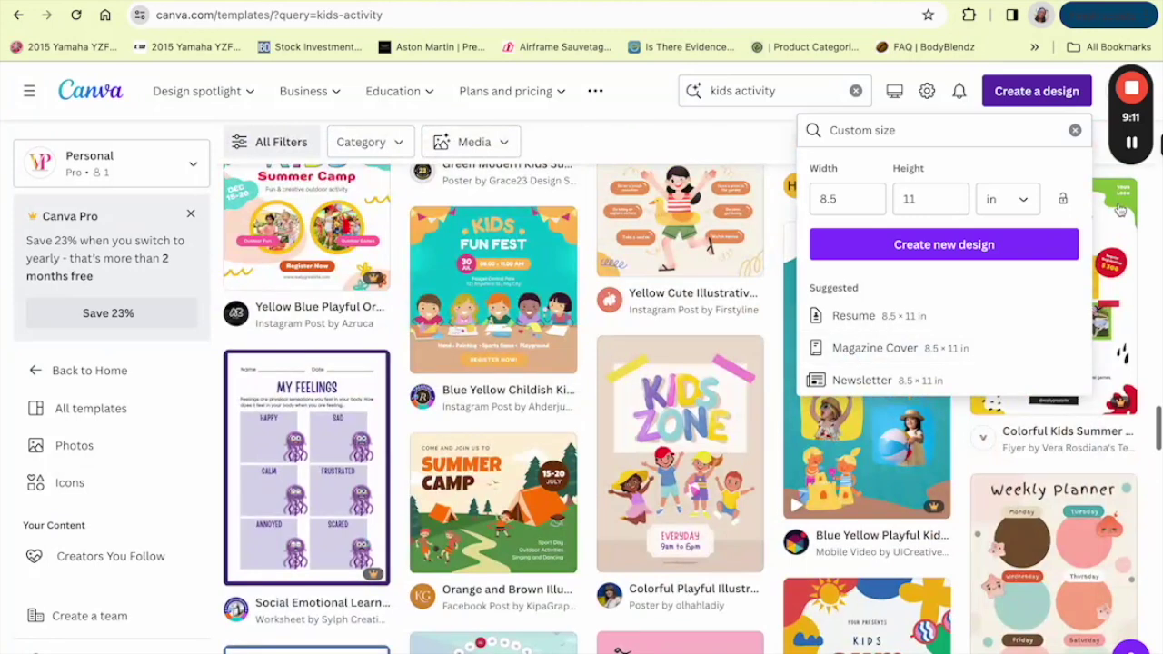
Create a new blank design at 8.5 × 11 in and open its title for editing.
left_click(944, 244)
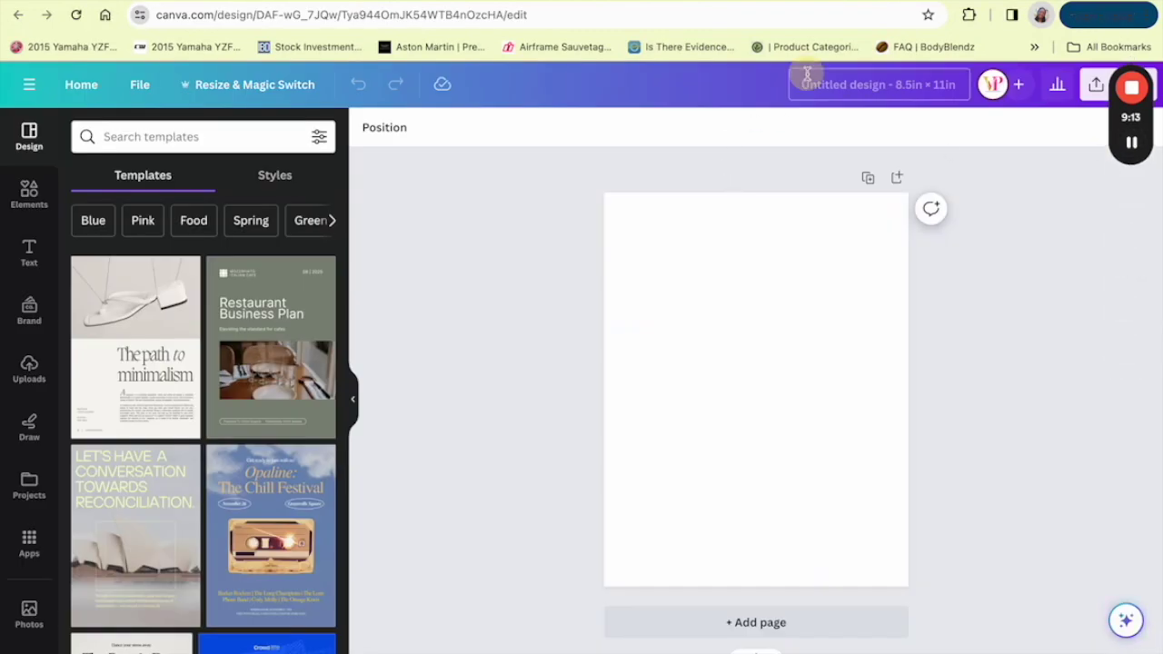
left_click(810, 89)
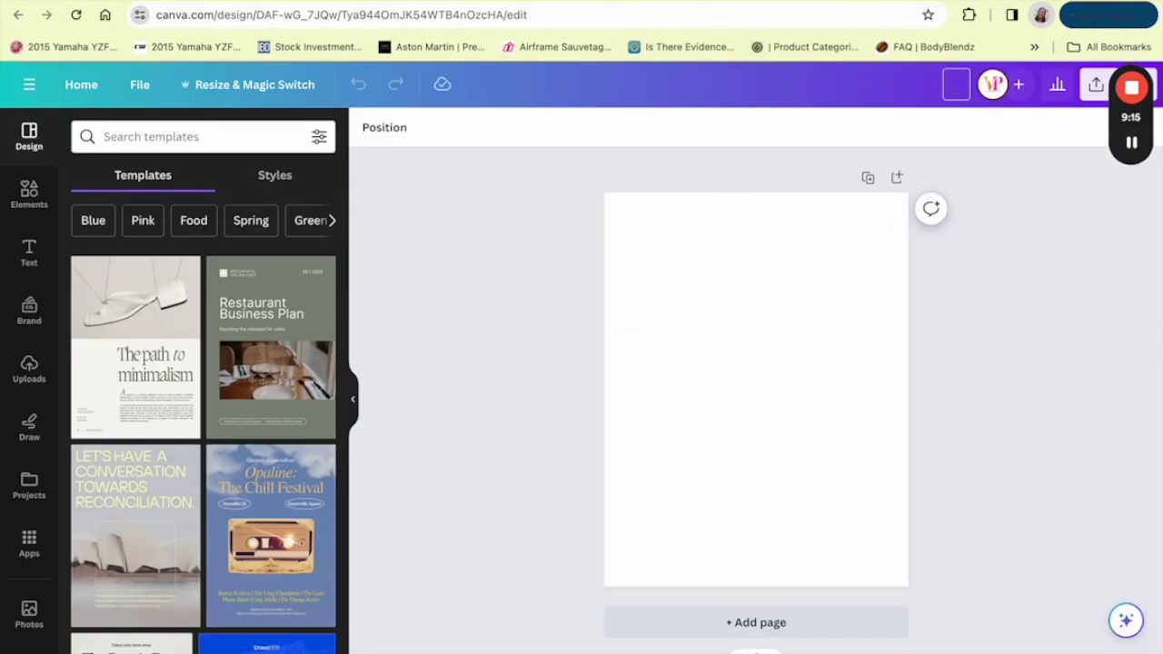
Return to the Kids Activity Page design and add the title "CIRCLE AND COLOR THE FRUITS AND VEGETABLES." near the top of page 2.
key("ctrl+shift+Tab")
key("ctrl+shift+Tab")
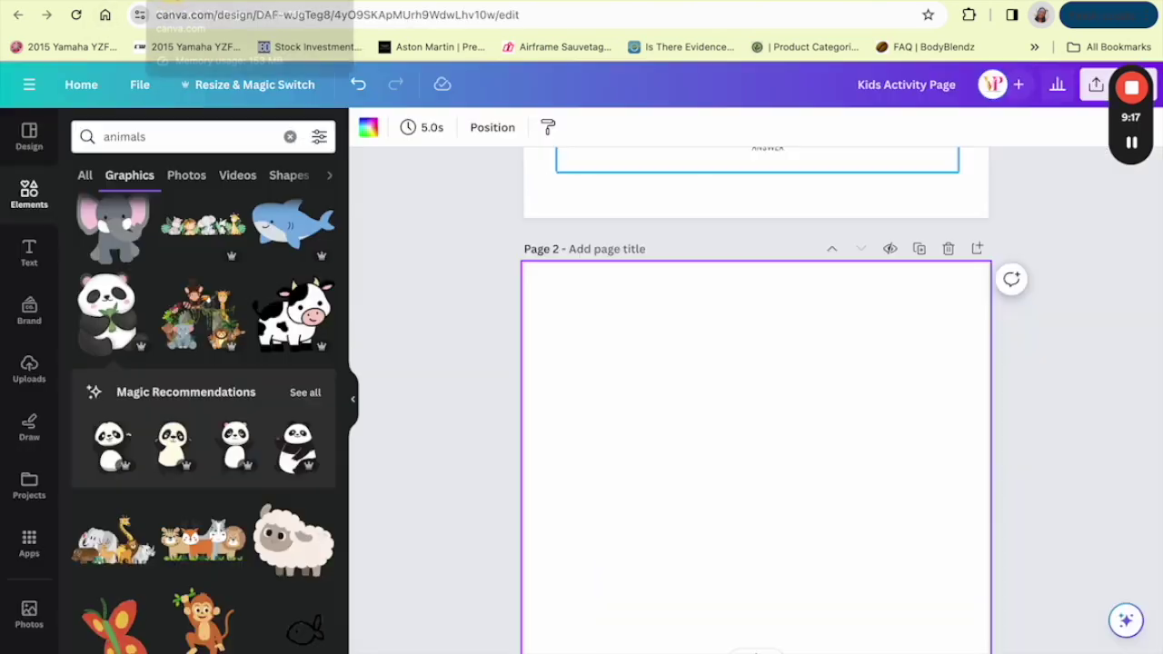
scroll(715, 363, "down", 2)
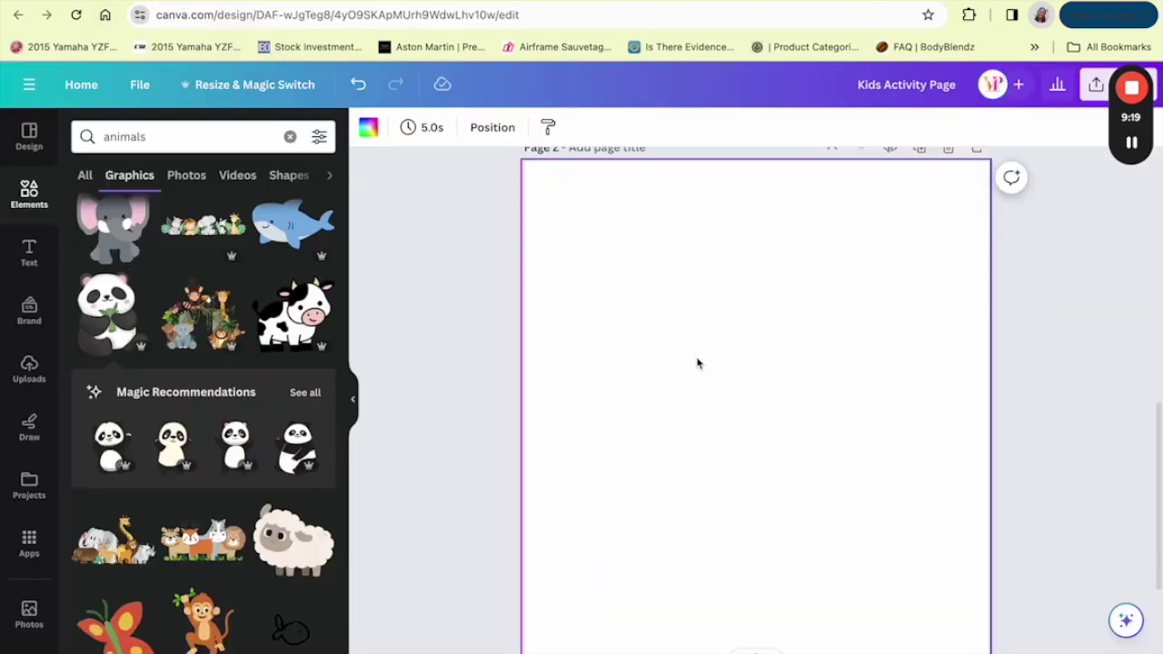
left_click(29, 259)
left_click(161, 182)
left_click_drag(771, 451, 774, 264)
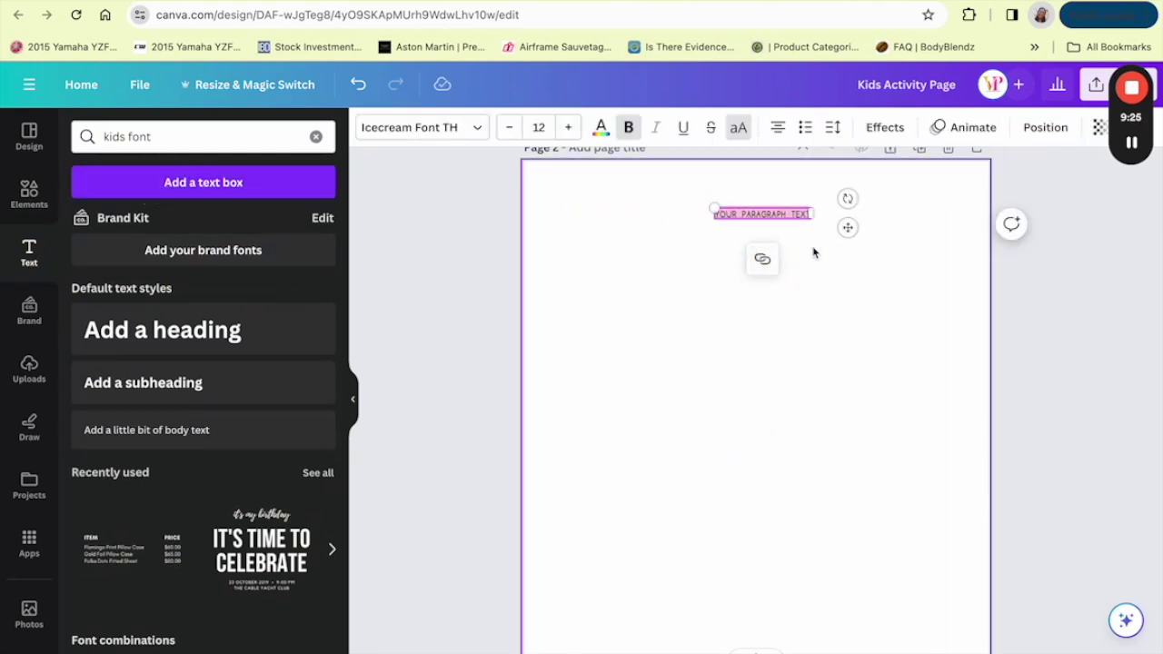
left_click_drag(846, 227, 839, 226)
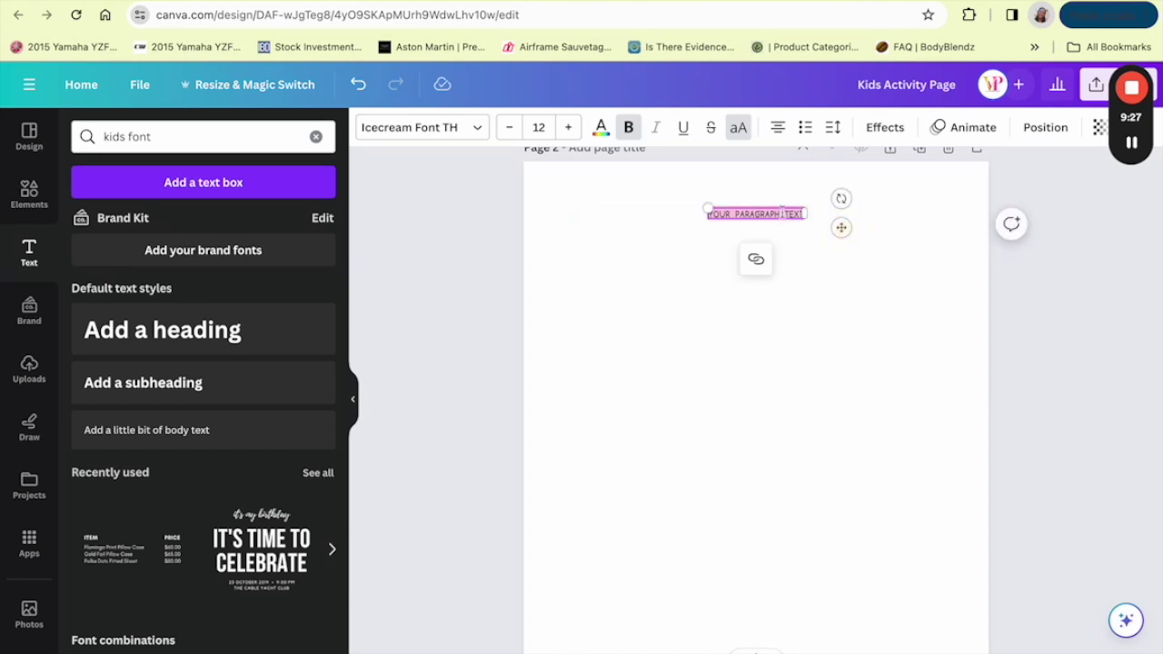
type("CIRCLE AND COLOR THE FRUITS AND VEGETABLES")
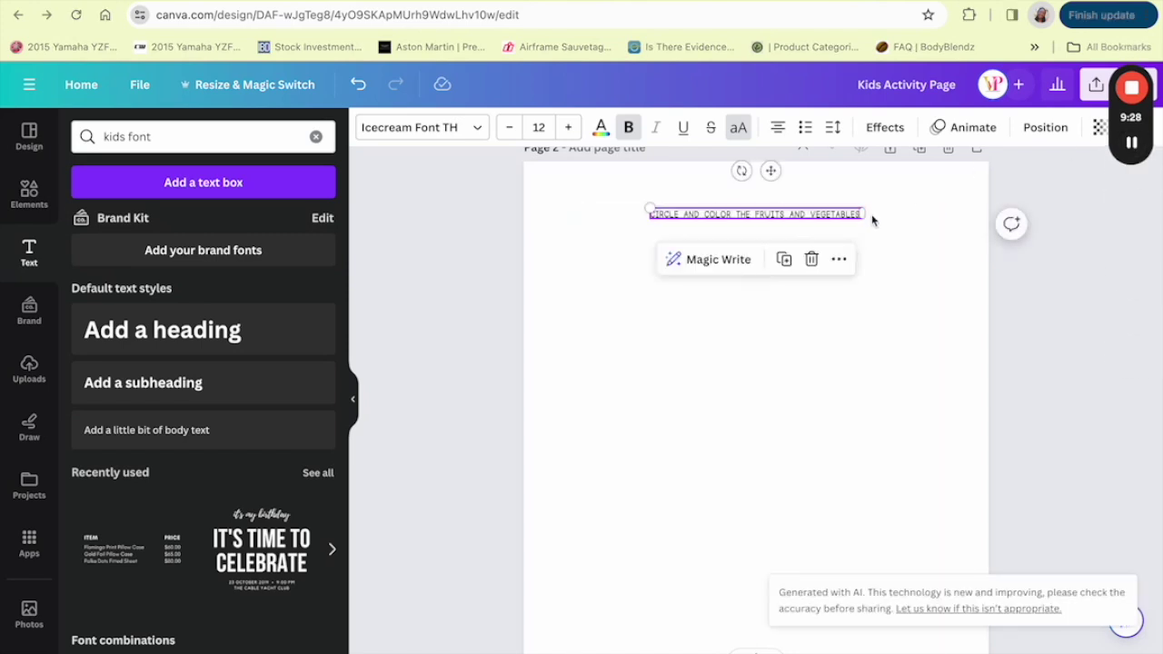
Enlarge the page 2 title to size 16 and set its font to Bobby Jones.
left_click_drag(649, 221, 582, 255)
double_click(681, 214)
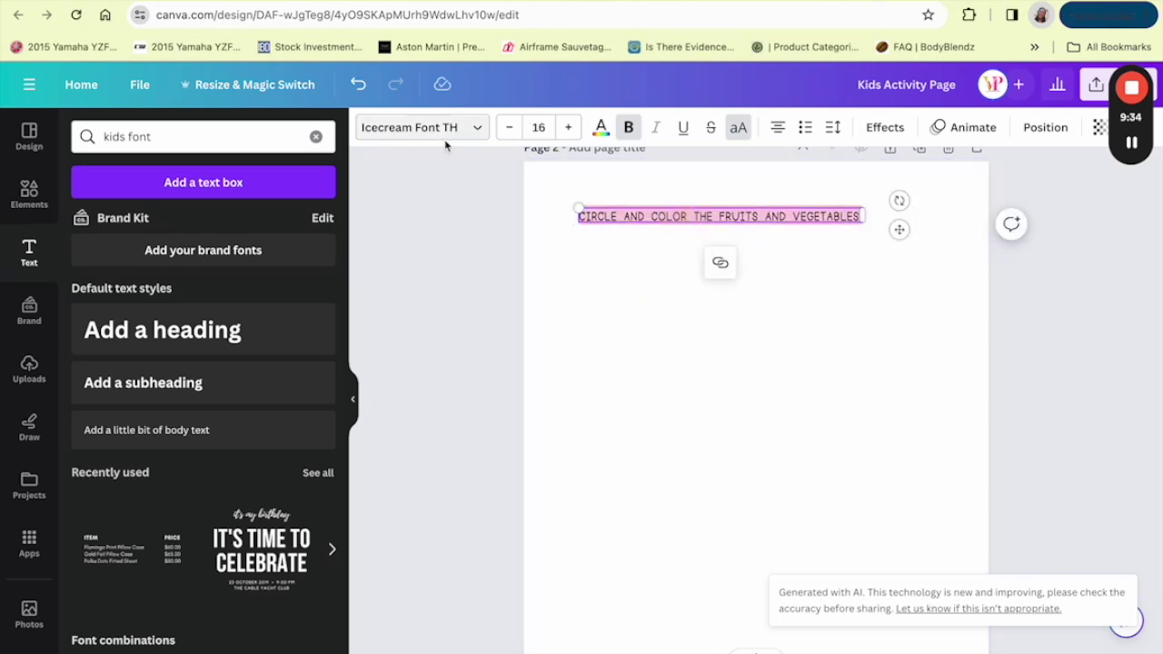
left_click(467, 125)
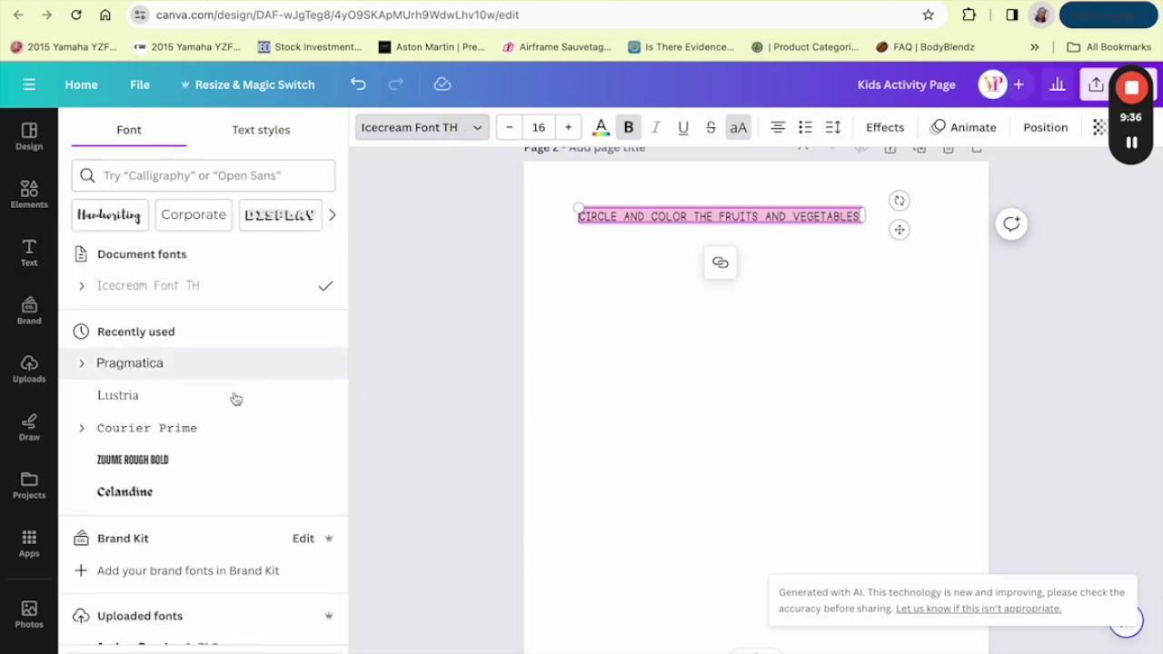
scroll(228, 418, "down", 3)
scroll(222, 437, "up", 4)
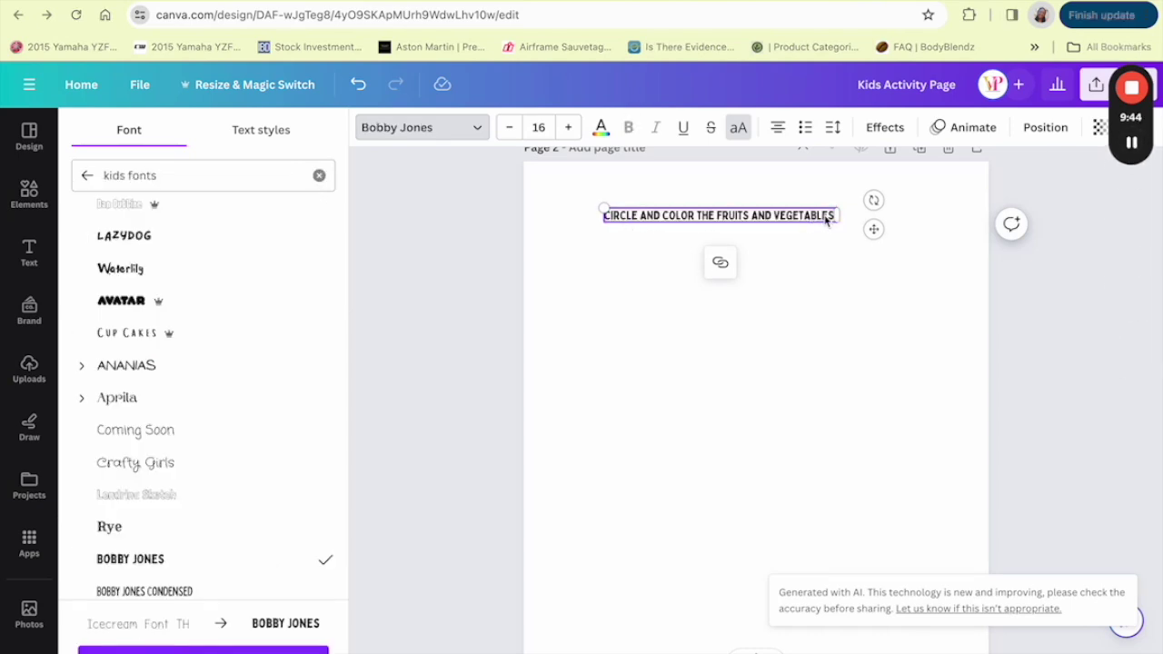
Enlarge the title to font size 27.2 on two lines and centre it horizontally on the page.
left_click(569, 127)
left_click(569, 128)
left_click(568, 127)
left_click(569, 128)
left_click(569, 127)
left_click(569, 127)
left_click(714, 220)
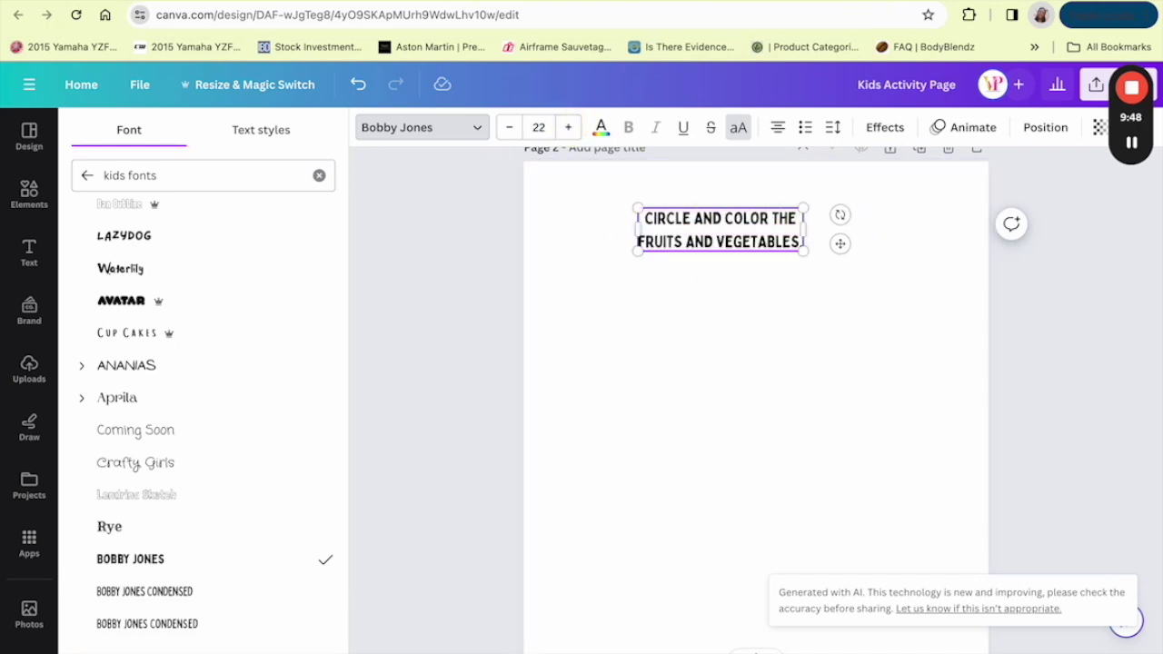
left_click_drag(804, 251, 836, 281)
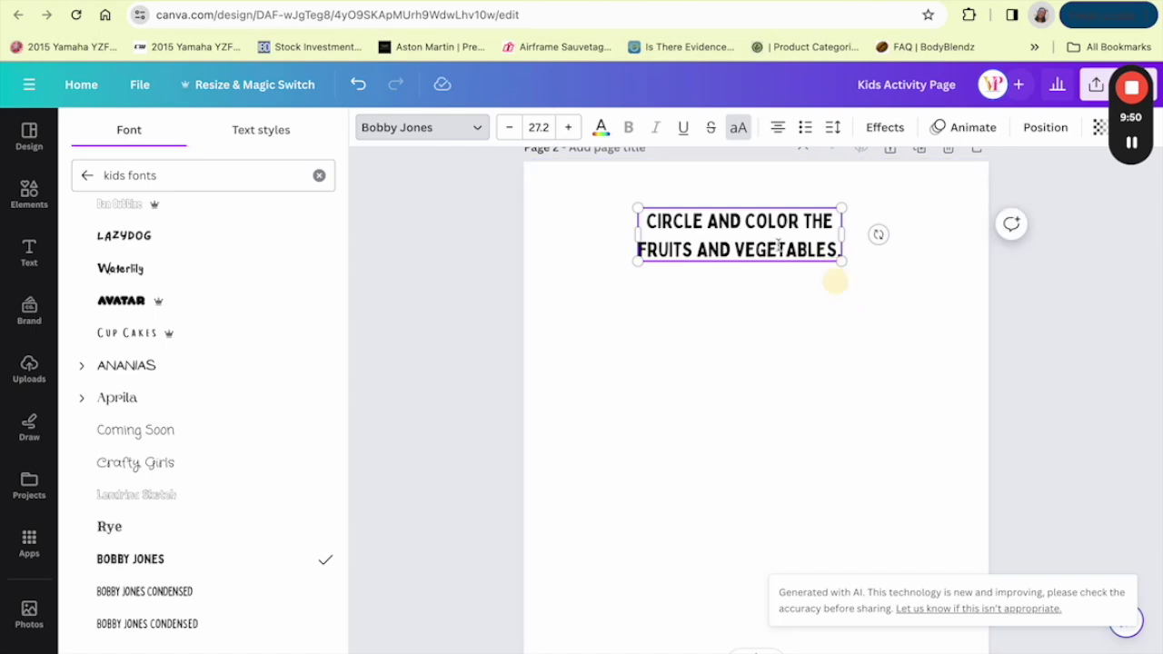
left_click(761, 285)
mouse_move(759, 251)
left_mouse_down()
mouse_move(779, 234)
mouse_move(773, 246)
left_mouse_up()
scroll(668, 396, "down", 2)
left_click(668, 396)
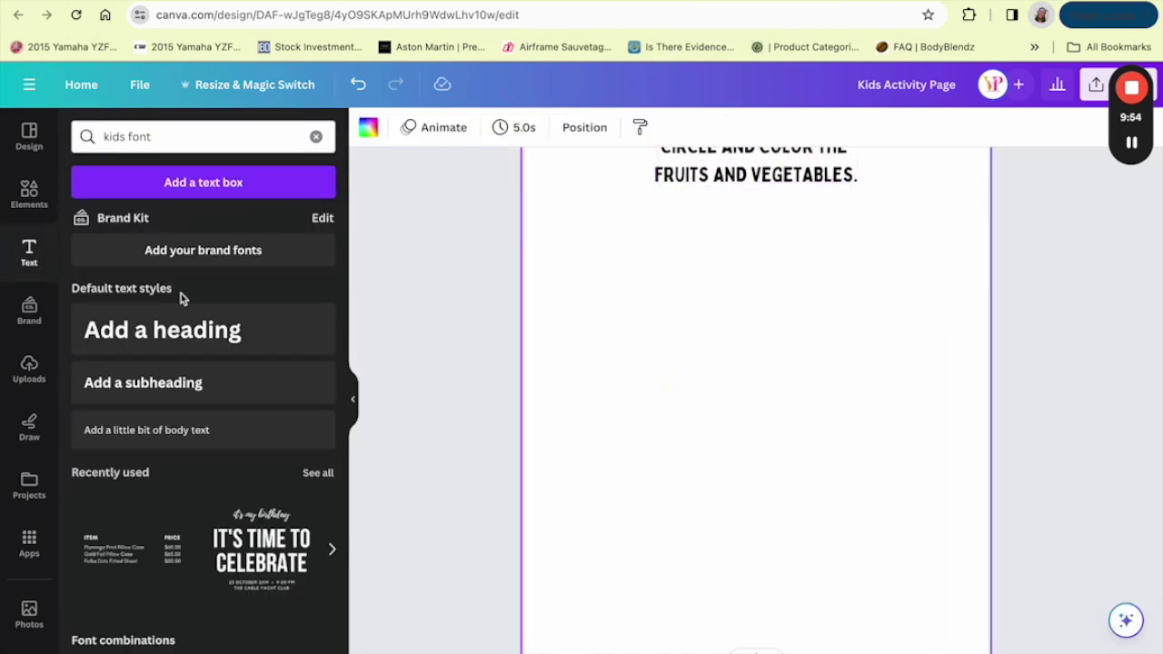
Add a wide, centre-aligned text line below the title reading "COLOR THE FRUITS IN AND CIRCLE ALL OF THE VEGETABLES THAT YOU SEE.".
left_click(153, 183)
left_click_drag(771, 444, 637, 252)
left_click_drag(667, 204, 941, 204)
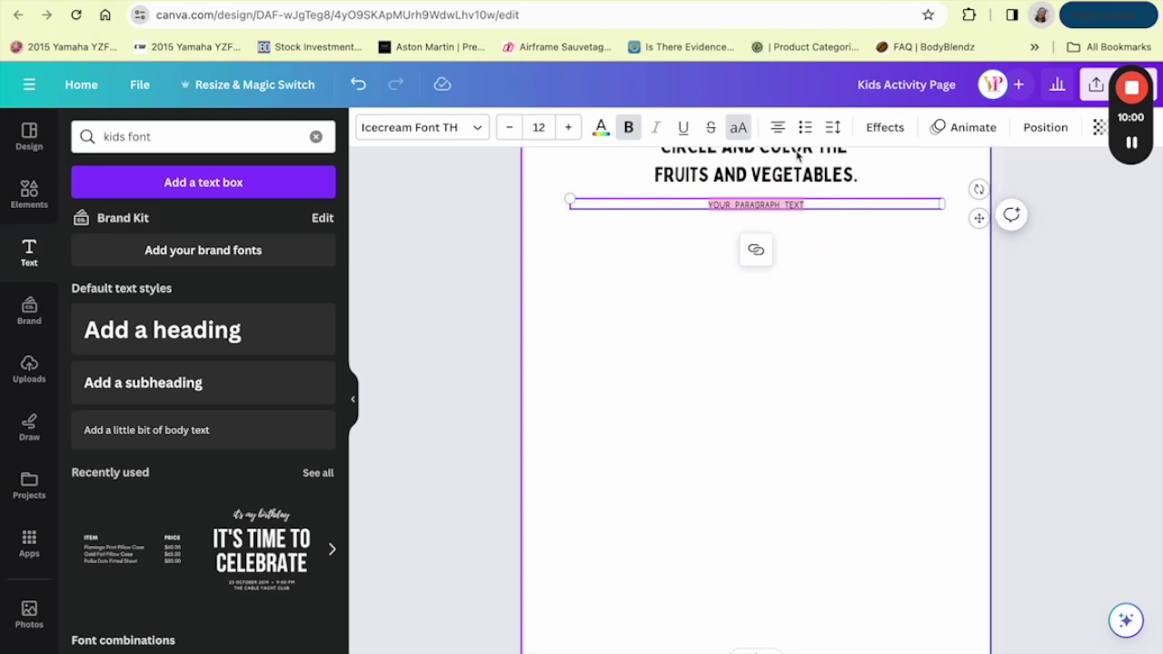
left_click(779, 129)
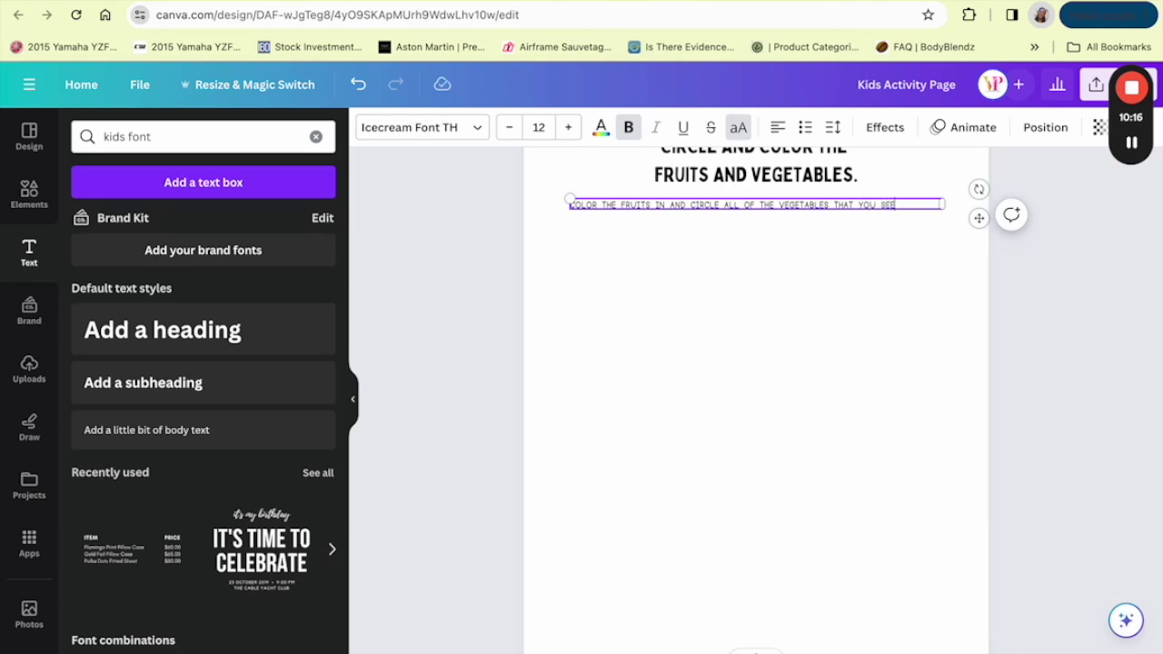
key("ctrl+a")
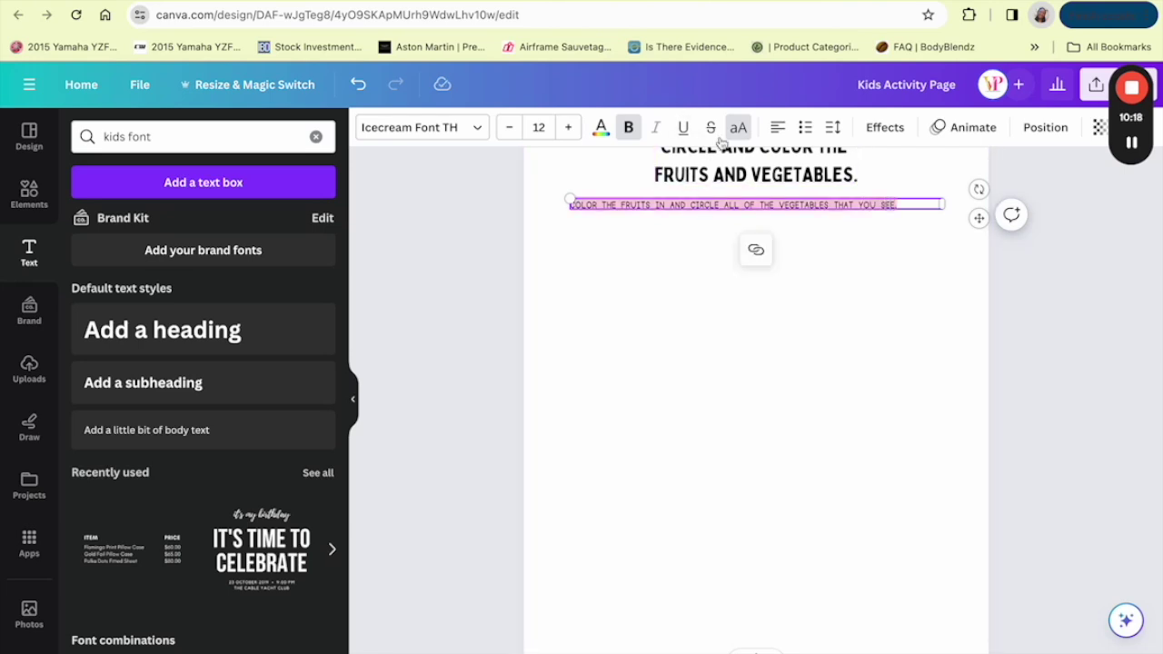
left_click(785, 133)
Set the instruction line's font to Coming Soon and move it slightly closer to the title.
left_click(408, 135)
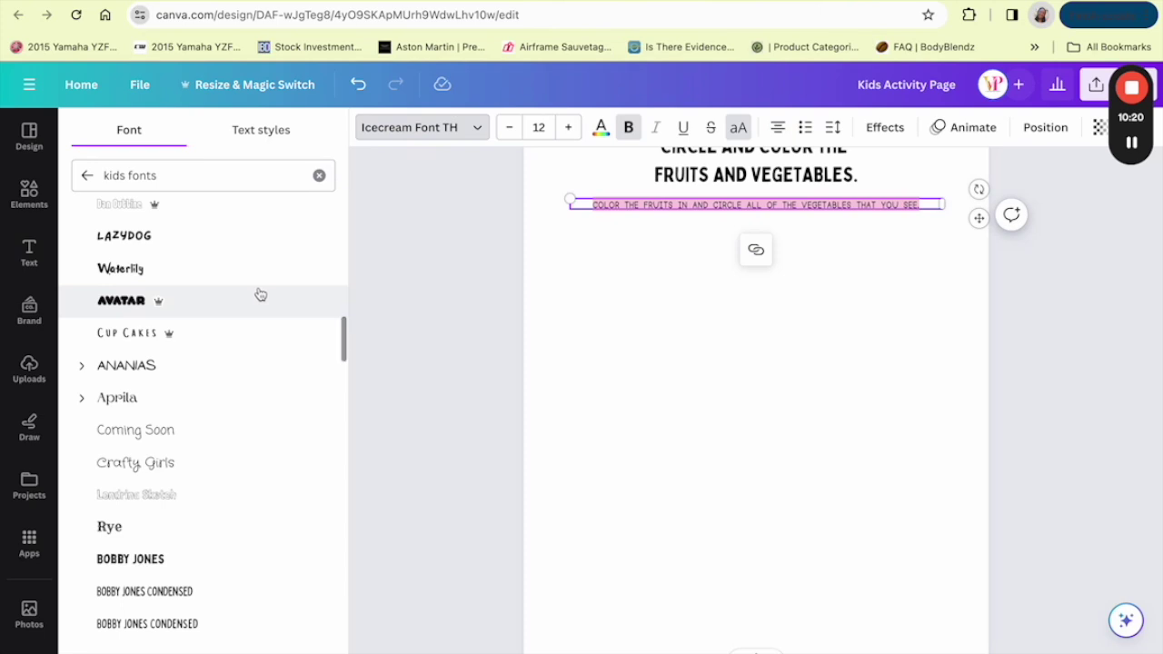
left_click(195, 429)
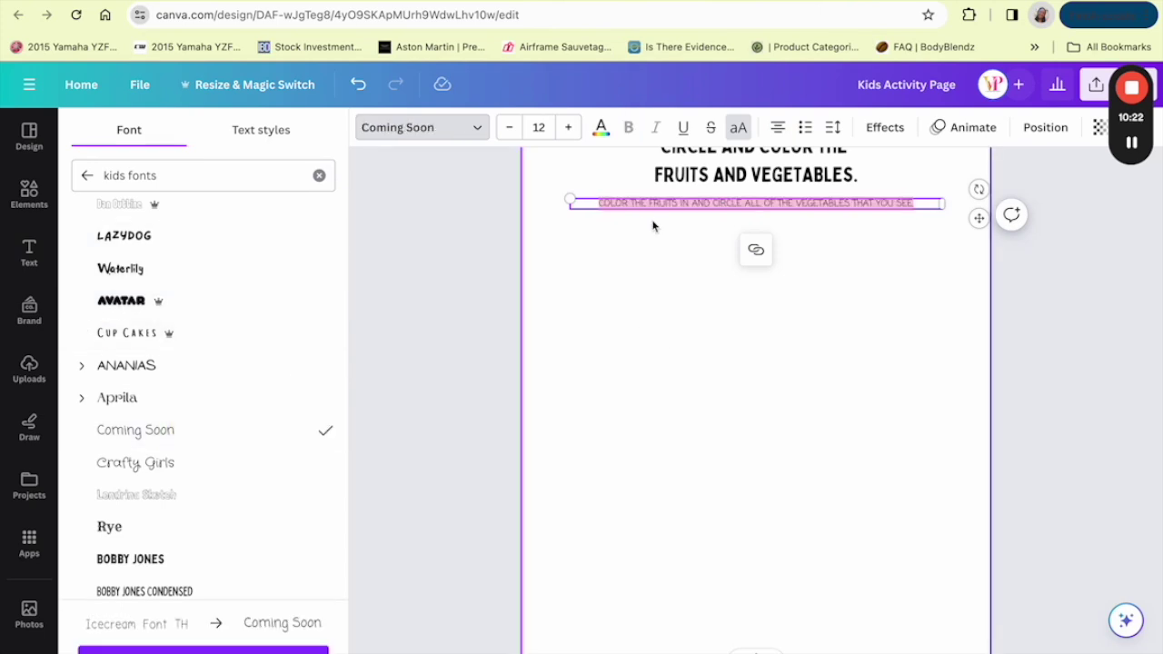
left_click(800, 250)
left_click(797, 202)
left_click_drag(797, 203, 797, 194)
left_click(690, 378)
scroll(690, 378, "up", 3)
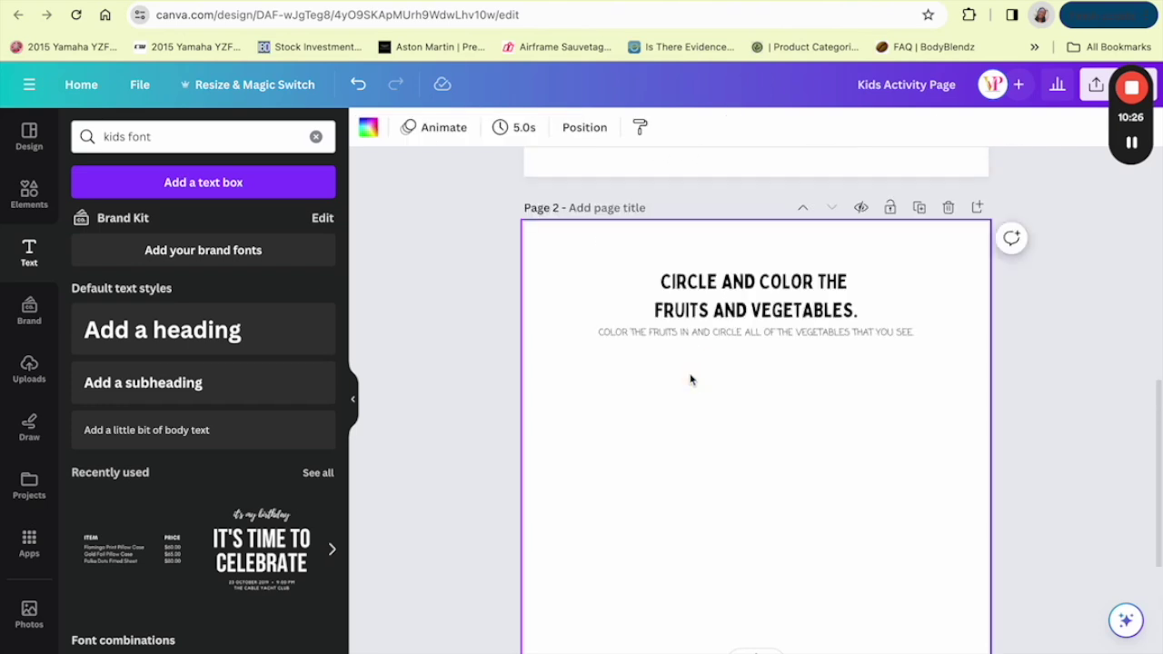
scroll(783, 419, "down", 2)
left_click(771, 238)
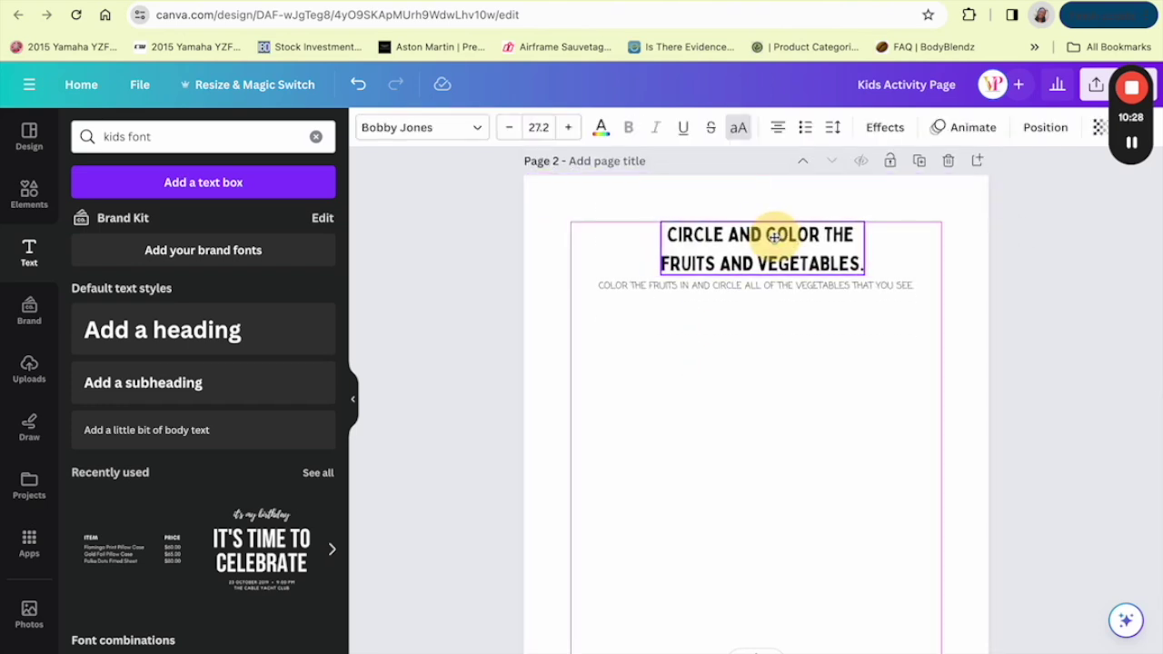
left_click(651, 371)
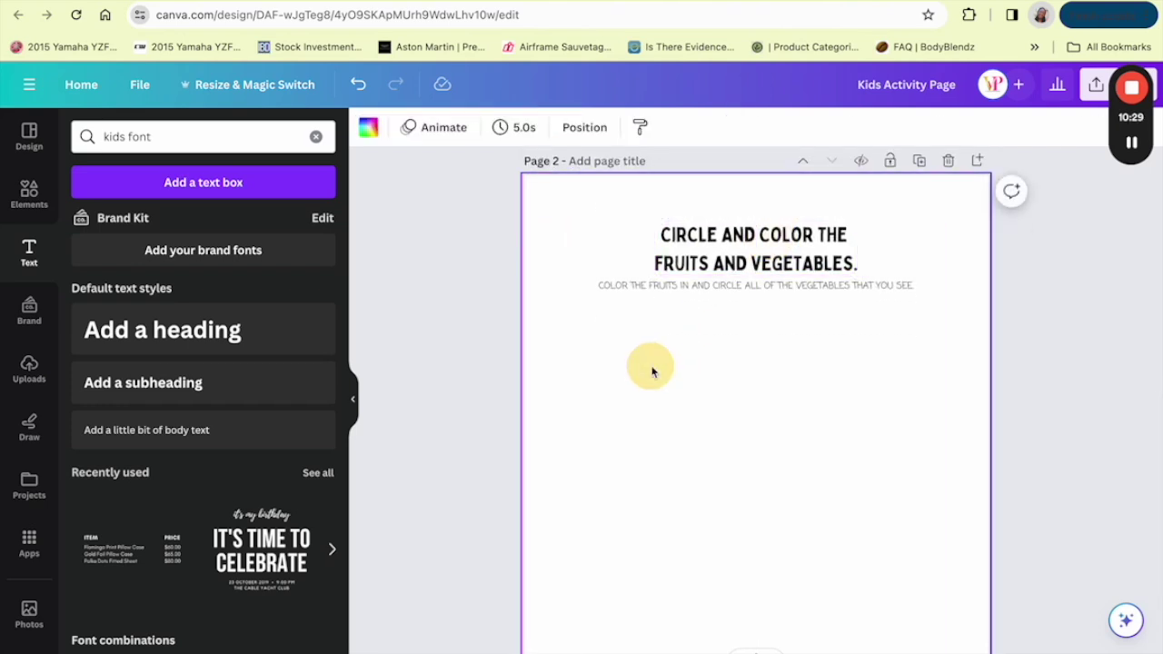
Search the graphics for "black and white fruits" and place a small outlined watermelon slice below the instruction at the page's left margin.
left_click(28, 192)
left_click(28, 194)
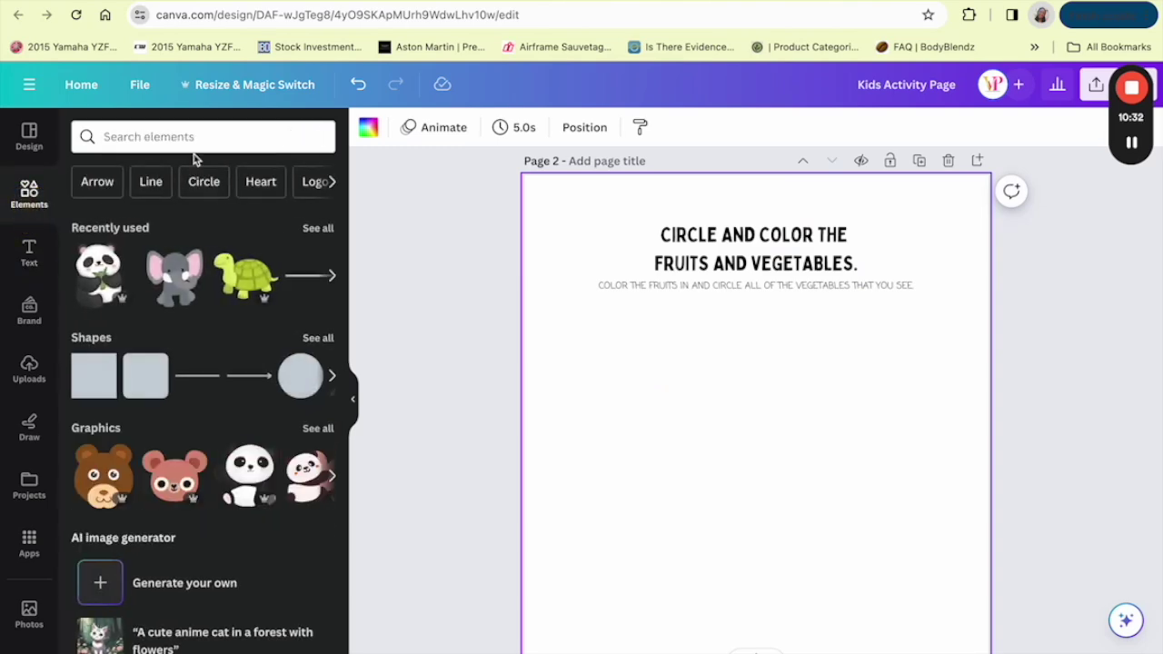
left_click(191, 138)
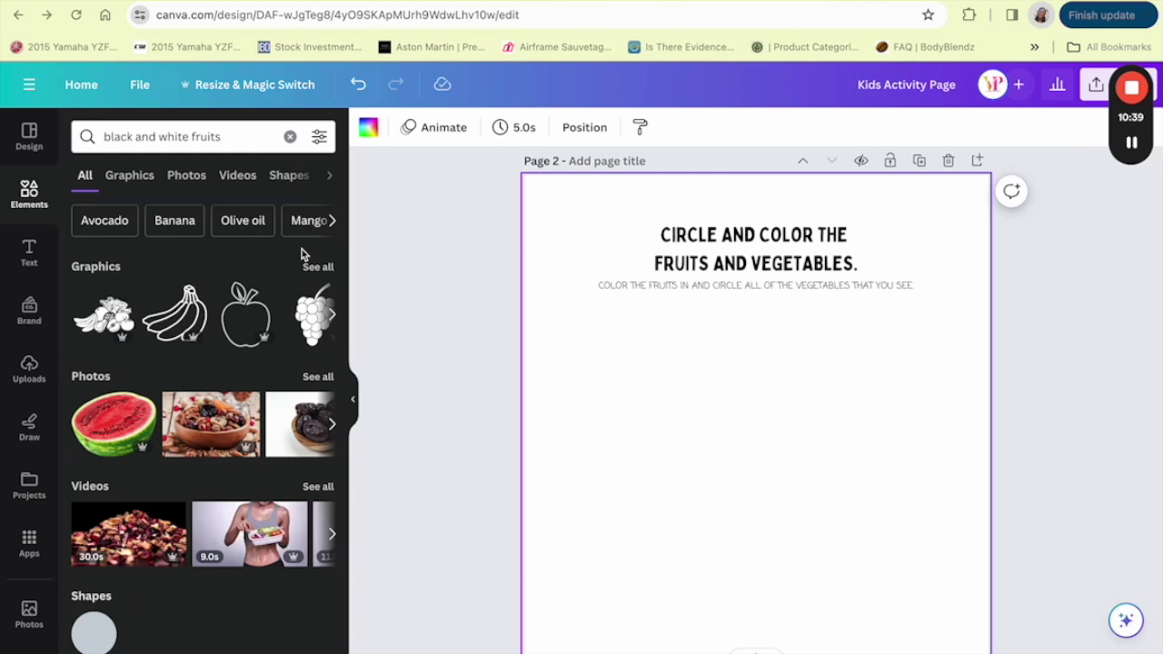
left_click(129, 177)
scroll(257, 480, "down", 2)
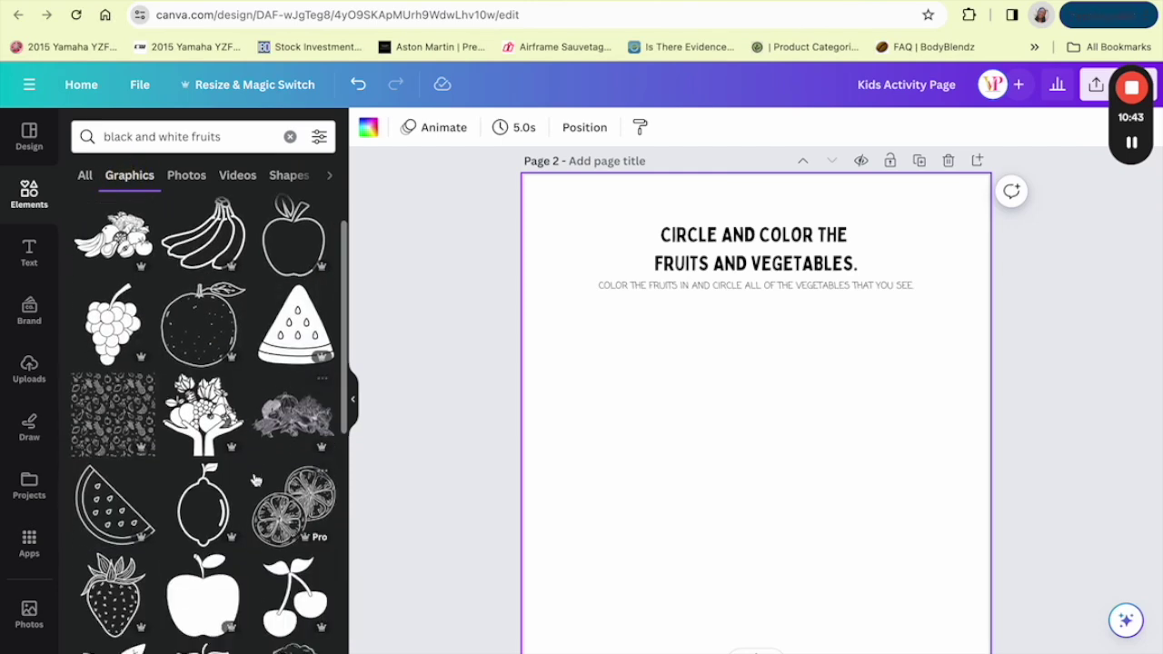
left_click(98, 515)
left_click_drag(848, 565, 763, 481)
left_click_drag(715, 434, 641, 377)
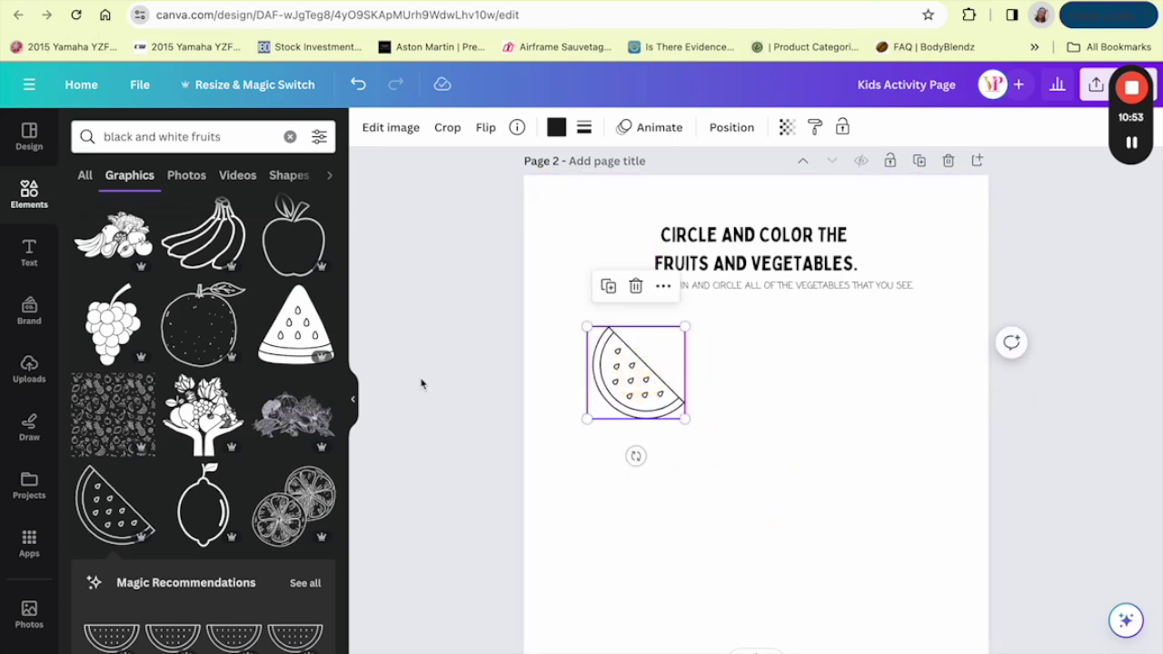
Add the outlined banana bunch, shrink it to the watermelon's height and align it with the slice at the page's right margin.
scroll(279, 370, "up", 2)
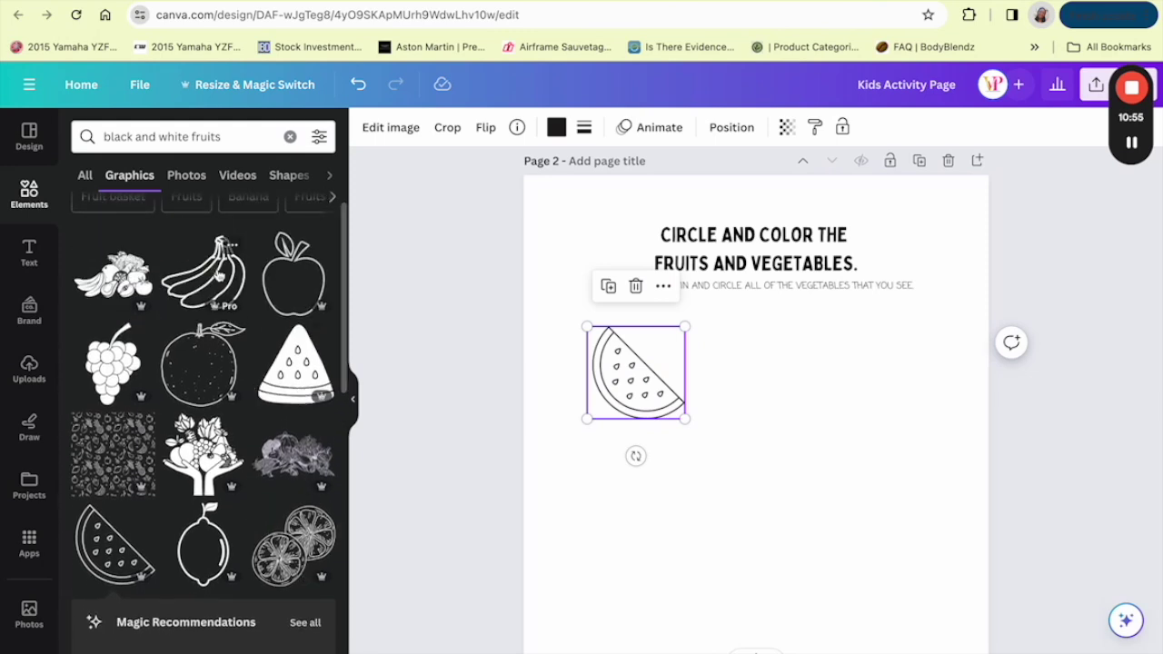
left_click(204, 272)
left_click_drag(849, 390, 816, 326)
left_click_drag(761, 384, 891, 387)
Add the detailed outlined strawberry below the watermelon slice and shrink it to the slice's width.
scroll(172, 509, "down", 5)
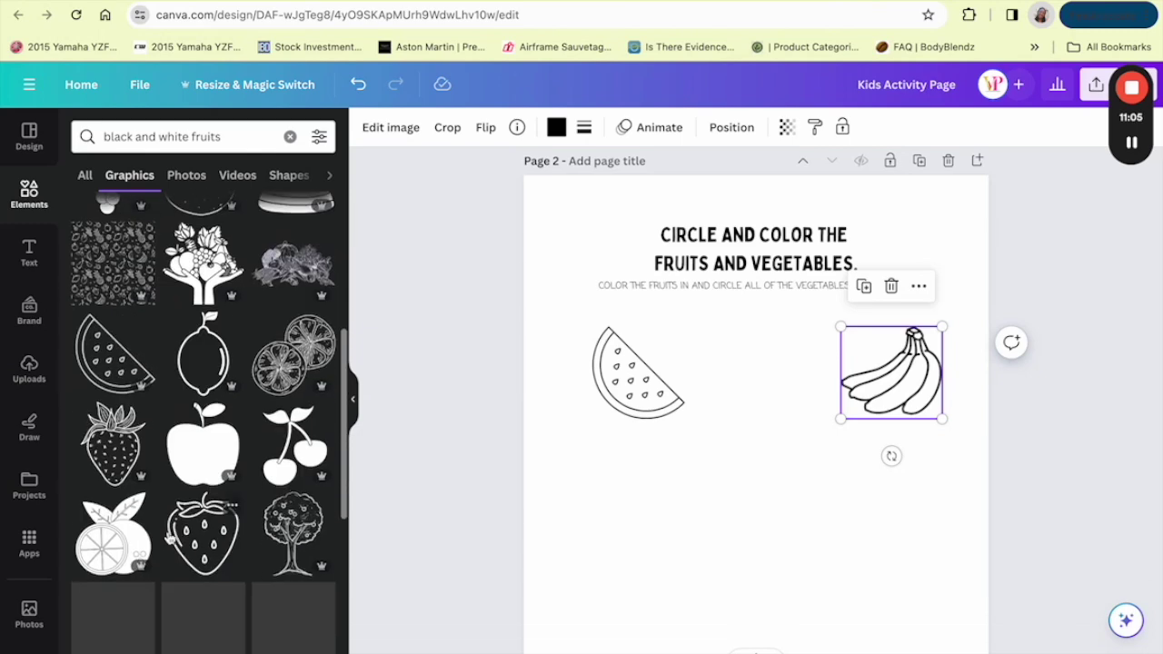
left_click(113, 446)
left_click_drag(849, 355, 784, 442)
left_click_drag(737, 511, 664, 527)
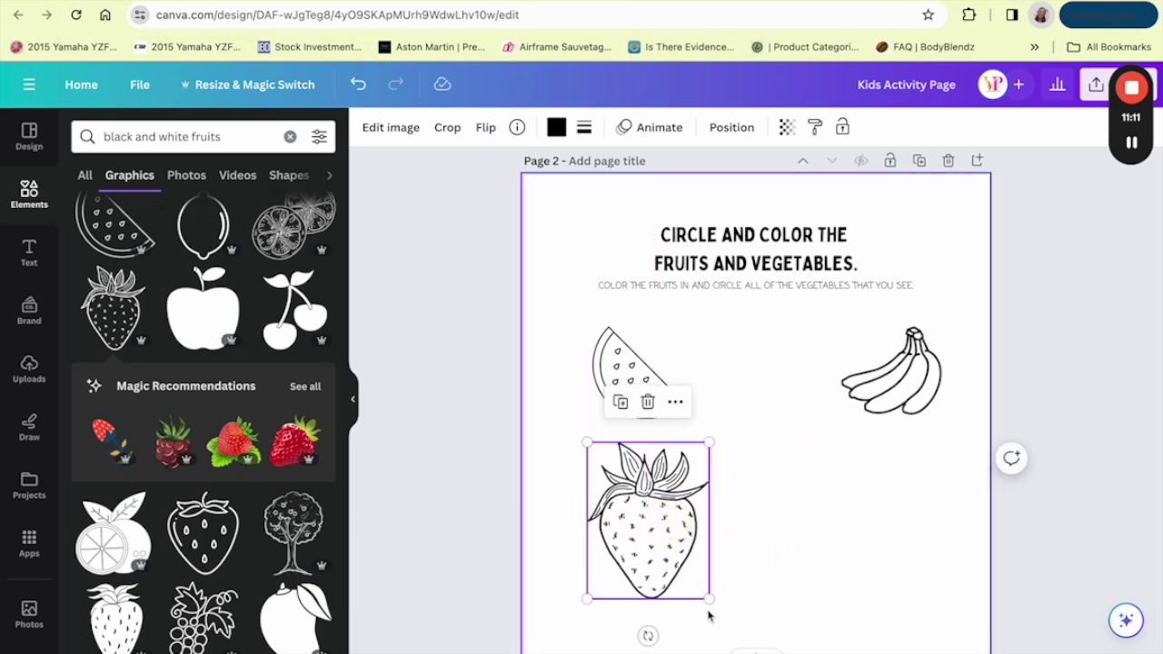
left_click_drag(709, 599, 687, 565)
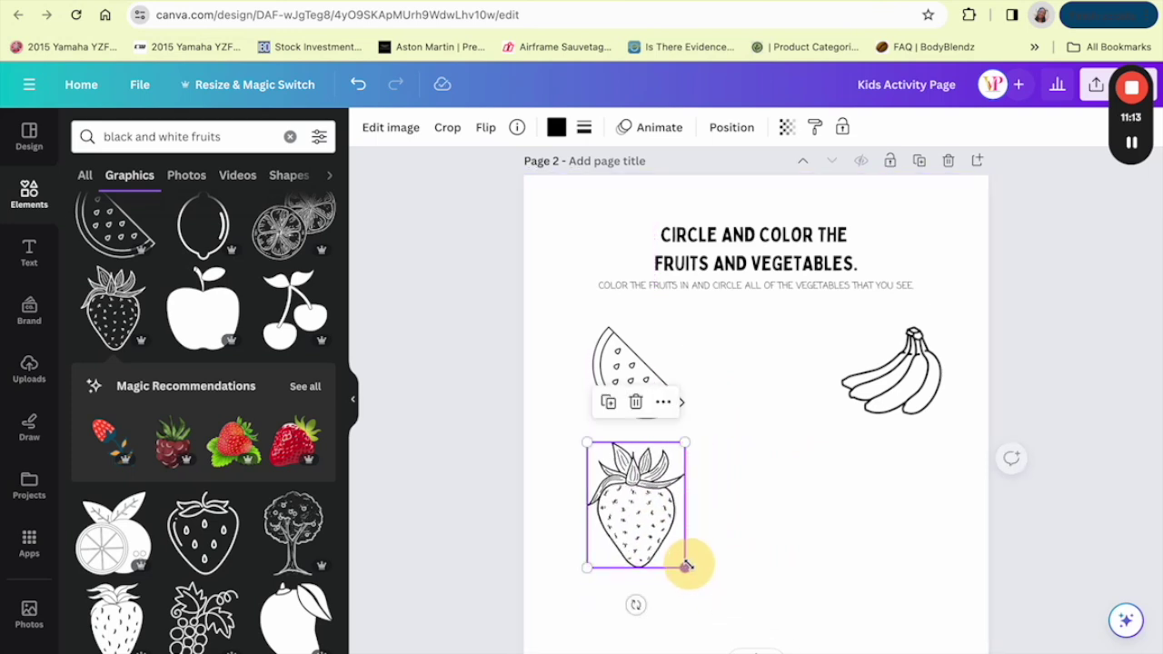
mouse_move(587, 566)
left_mouse_down()
mouse_move(592, 556)
mouse_move(582, 561)
left_mouse_up()
scroll(647, 517, "down", 3)
left_click(637, 408)
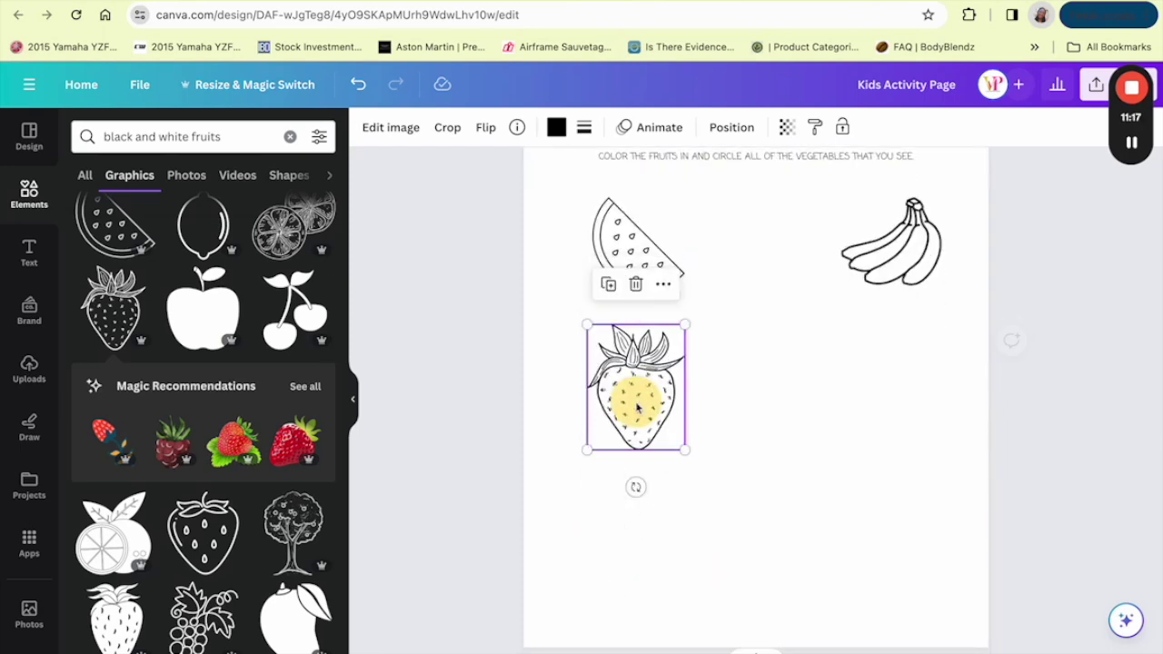
Browse more of the fruit graphics and broaden the search to "black and white fruits and vegetables".
scroll(227, 572, "down", 5)
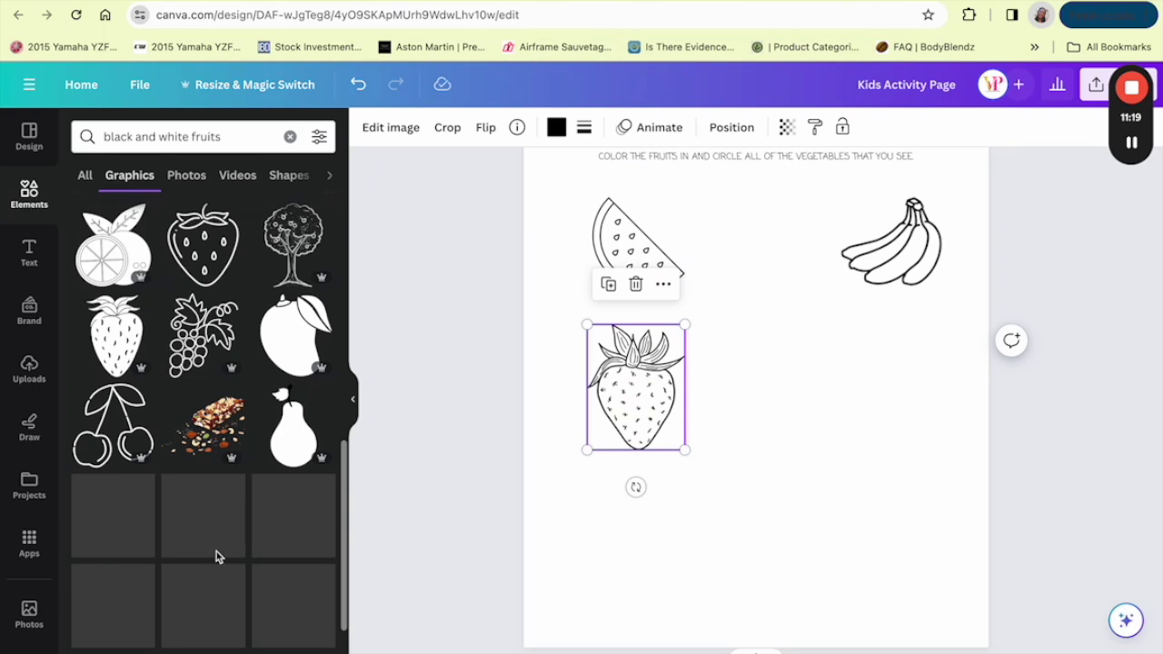
scroll(204, 551, "down", 3)
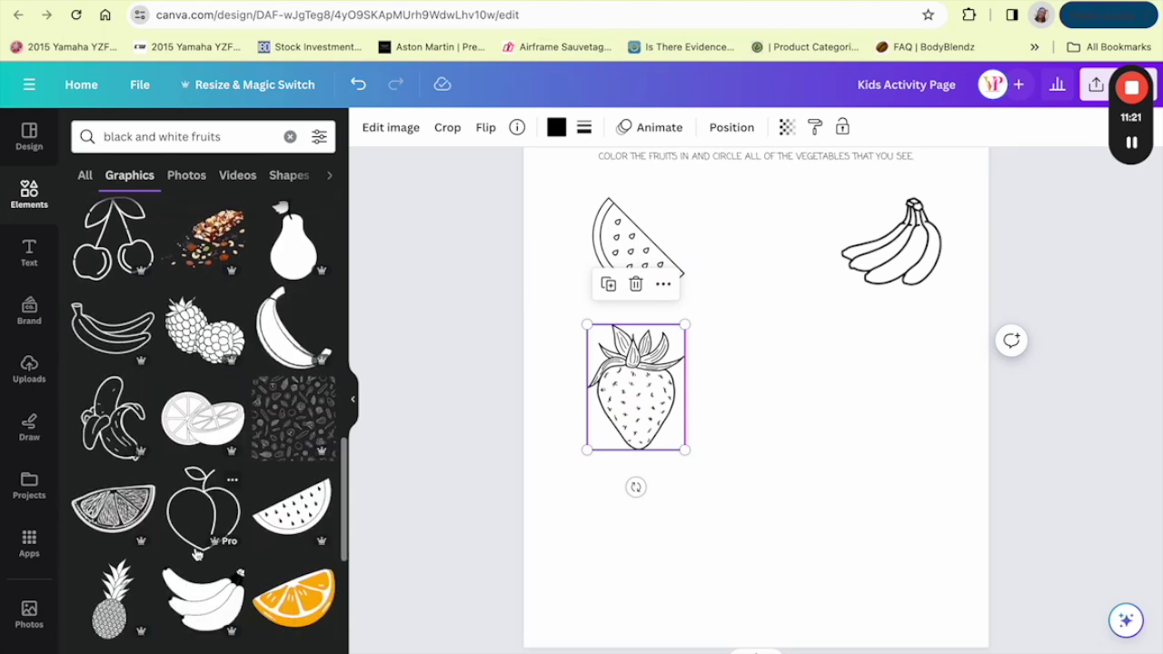
scroll(195, 553, "down", 2)
scroll(202, 531, "down", 3)
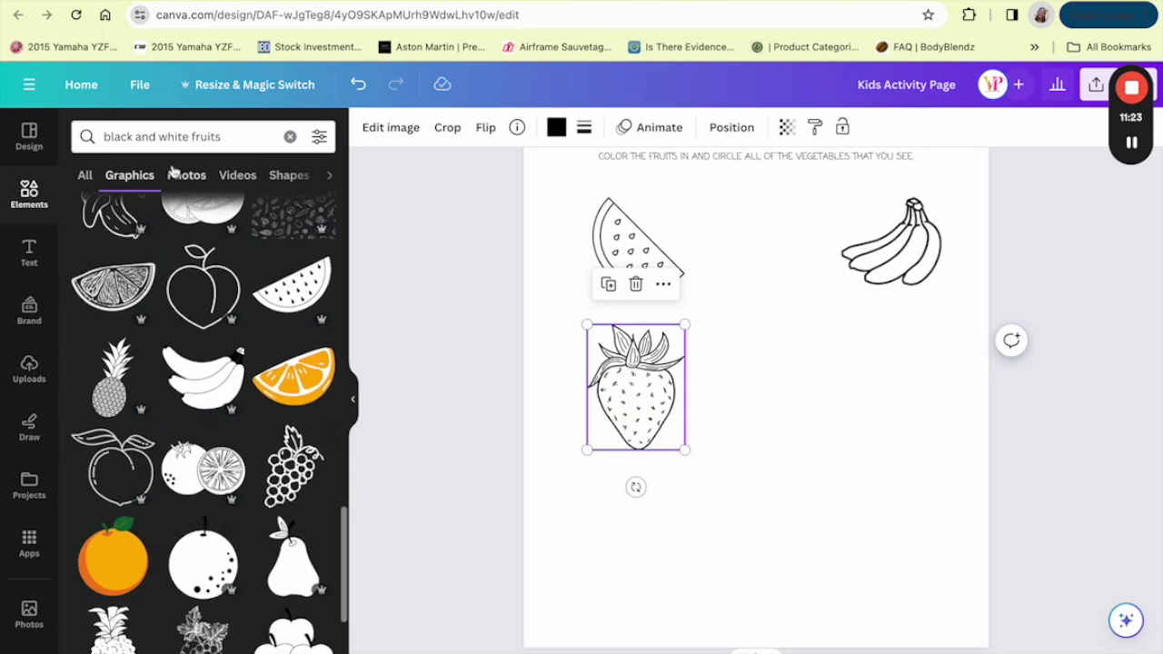
left_click(245, 136)
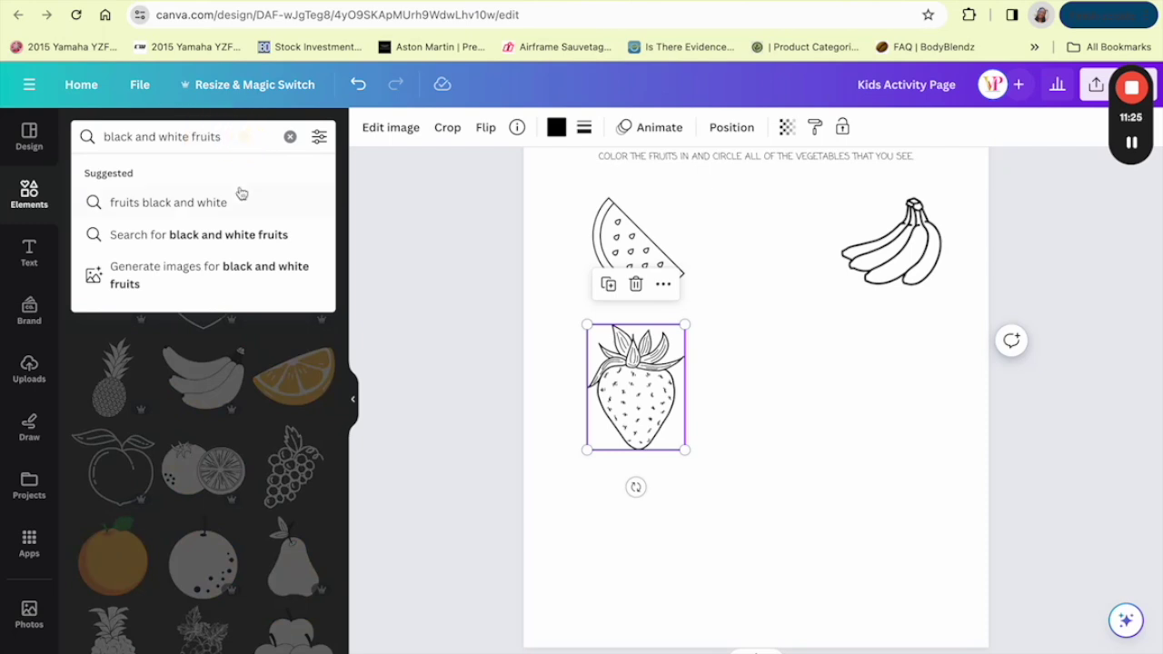
type("and vege")
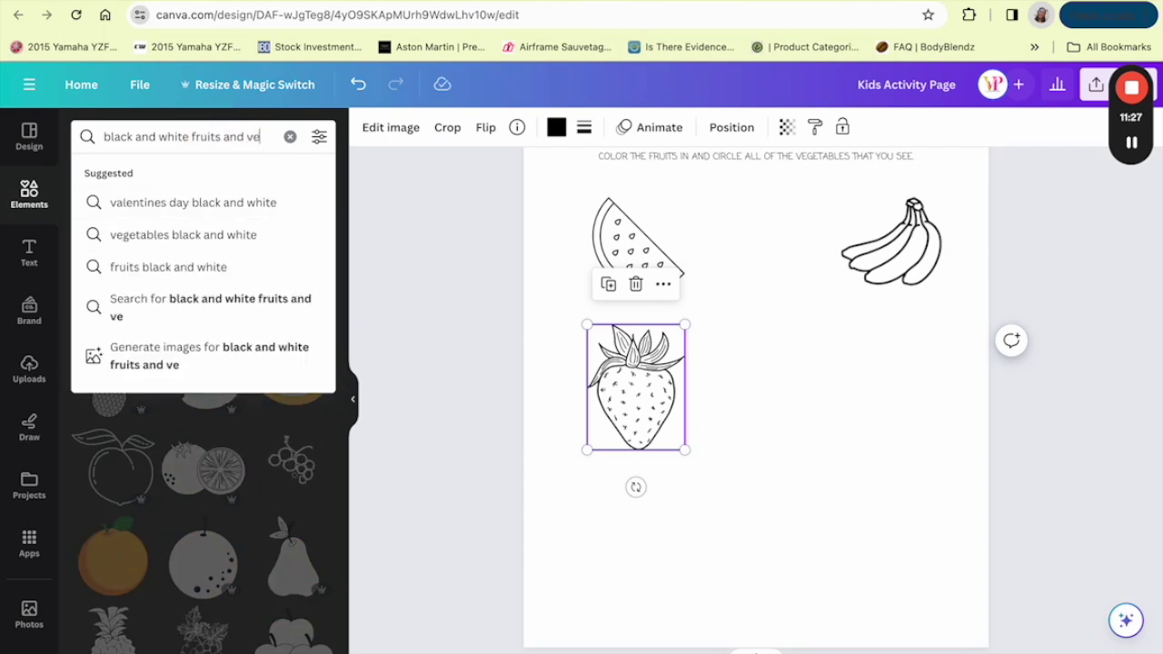
type("tables")
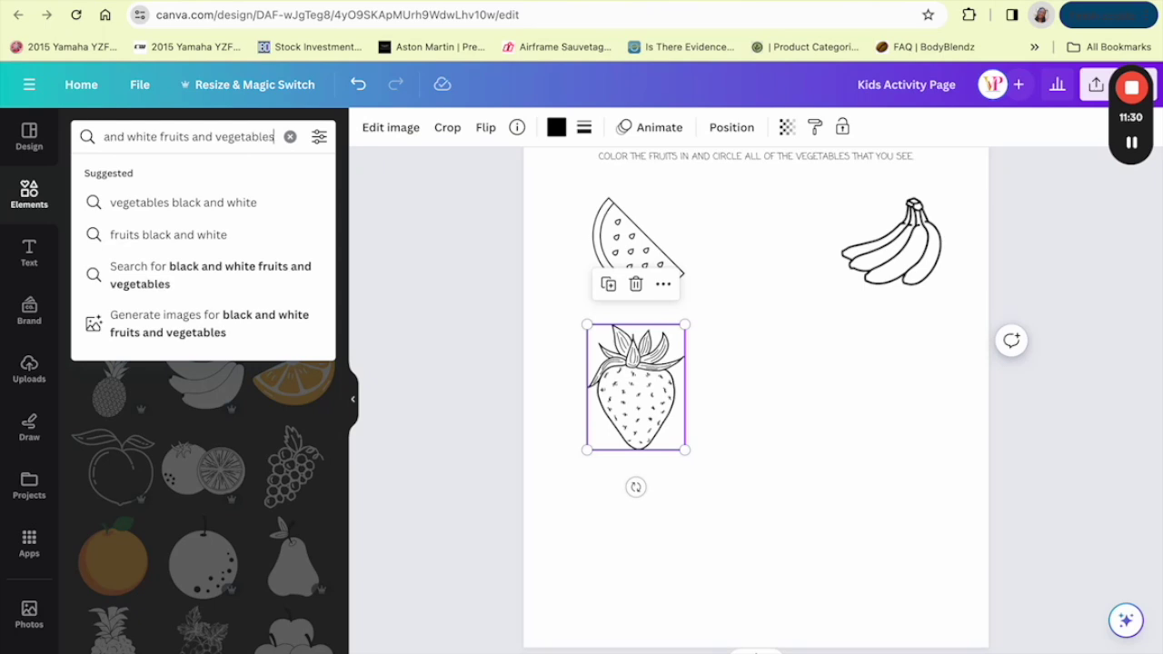
key("Return")
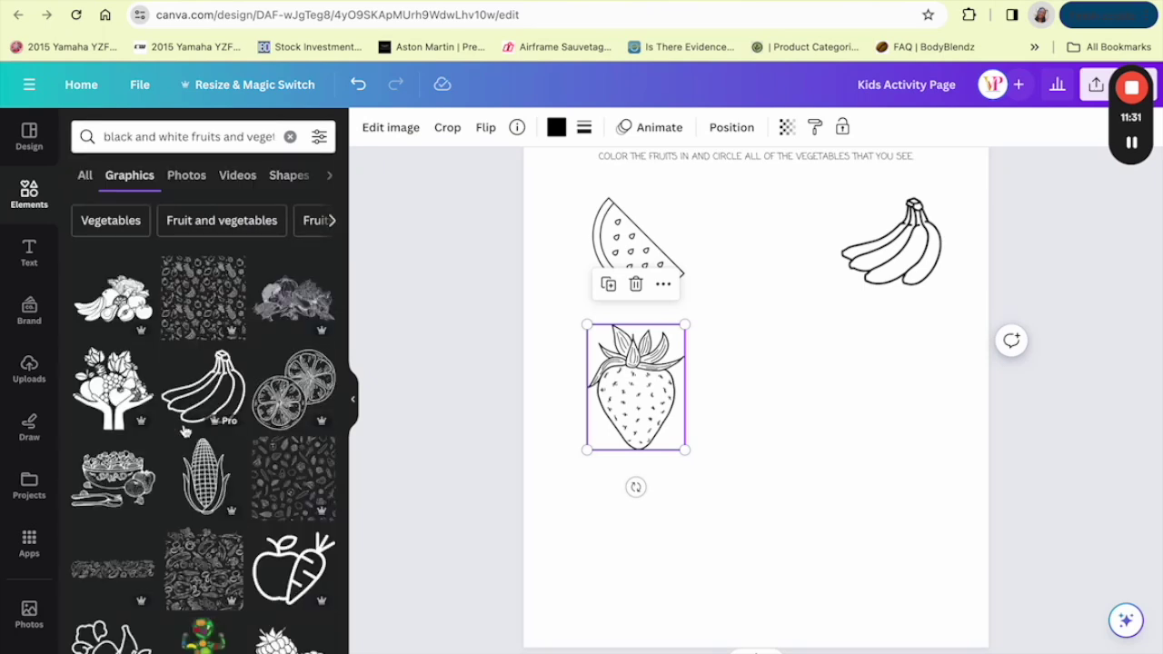
Add the outlined corn cob, shrink it to the watermelon's height and place it between the watermelon slice and the bananas.
scroll(179, 343, "down", 2)
left_click(179, 344)
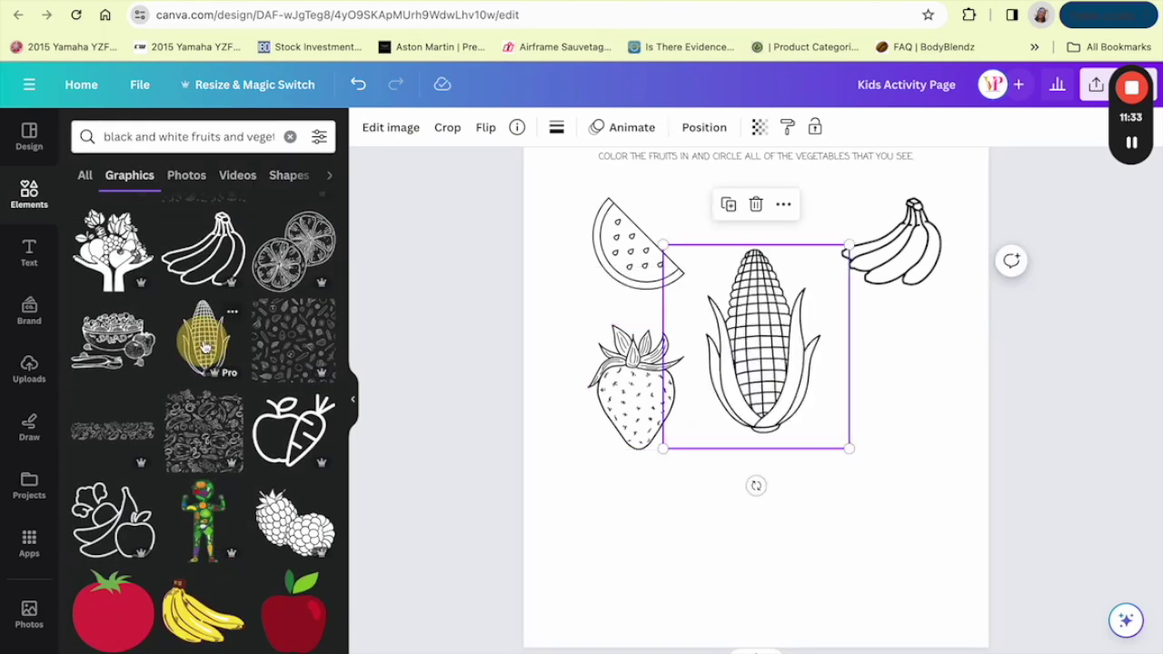
left_click_drag(850, 248, 779, 241)
Add the recommended outlined bell pepper, shrink it to about the strawberry's height and position it beneath the corn.
scroll(241, 567, "down", 2)
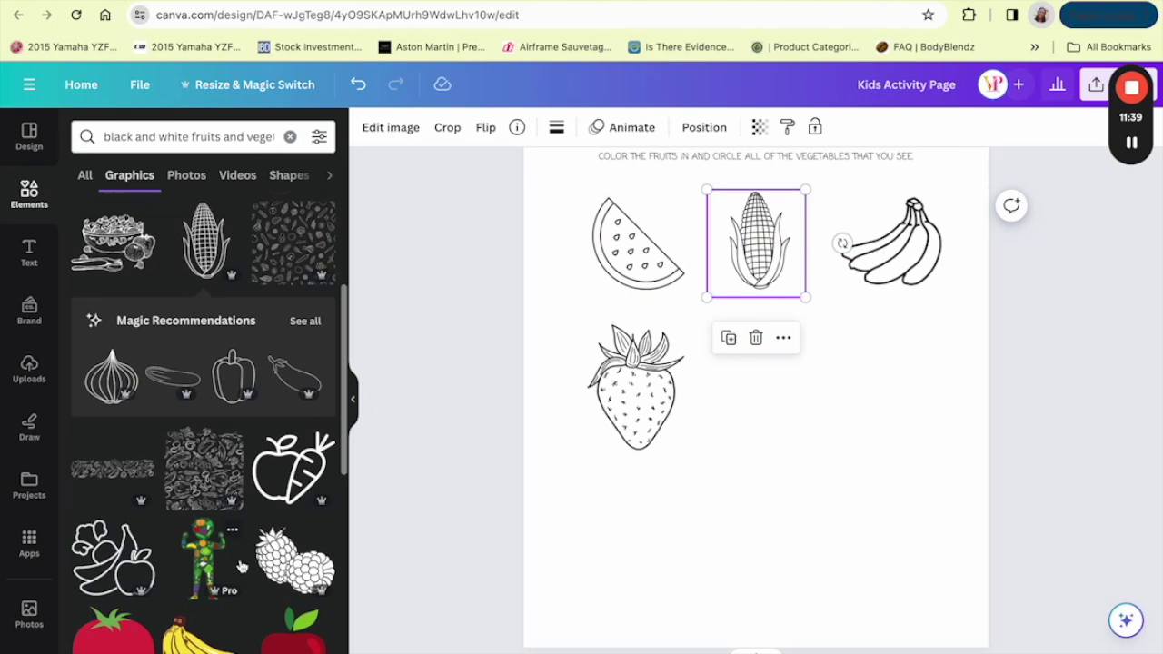
left_click(233, 399)
left_click_drag(848, 229, 760, 398)
left_click_drag(723, 438, 813, 446)
left_click_drag(750, 379, 762, 380)
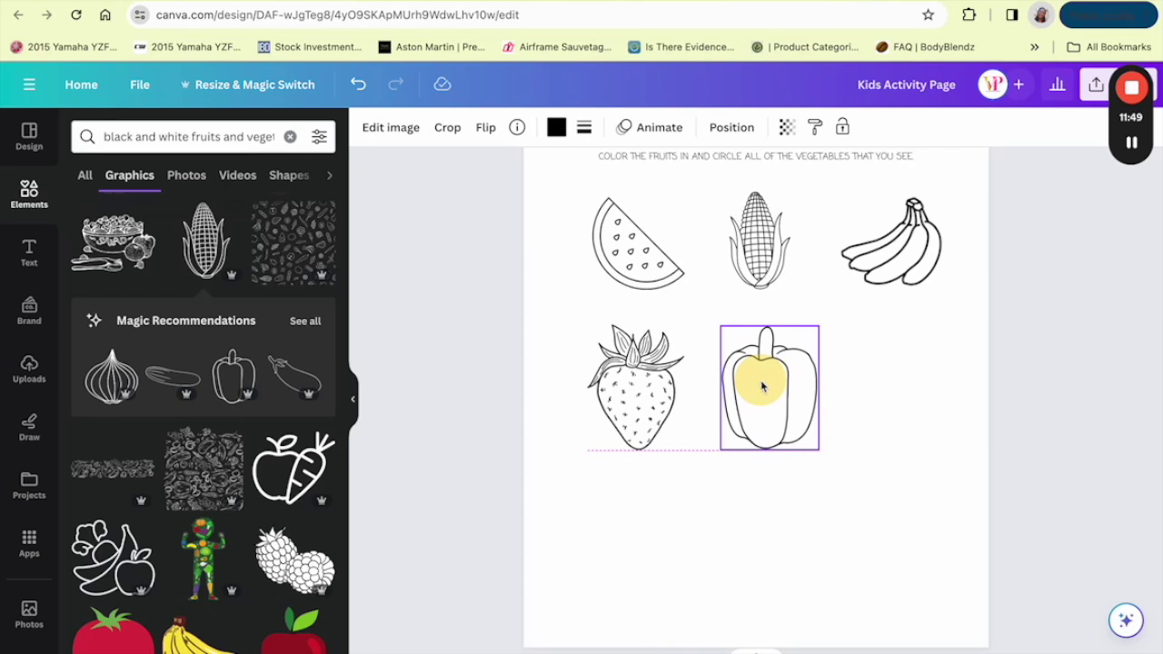
left_click_drag(819, 325, 816, 330)
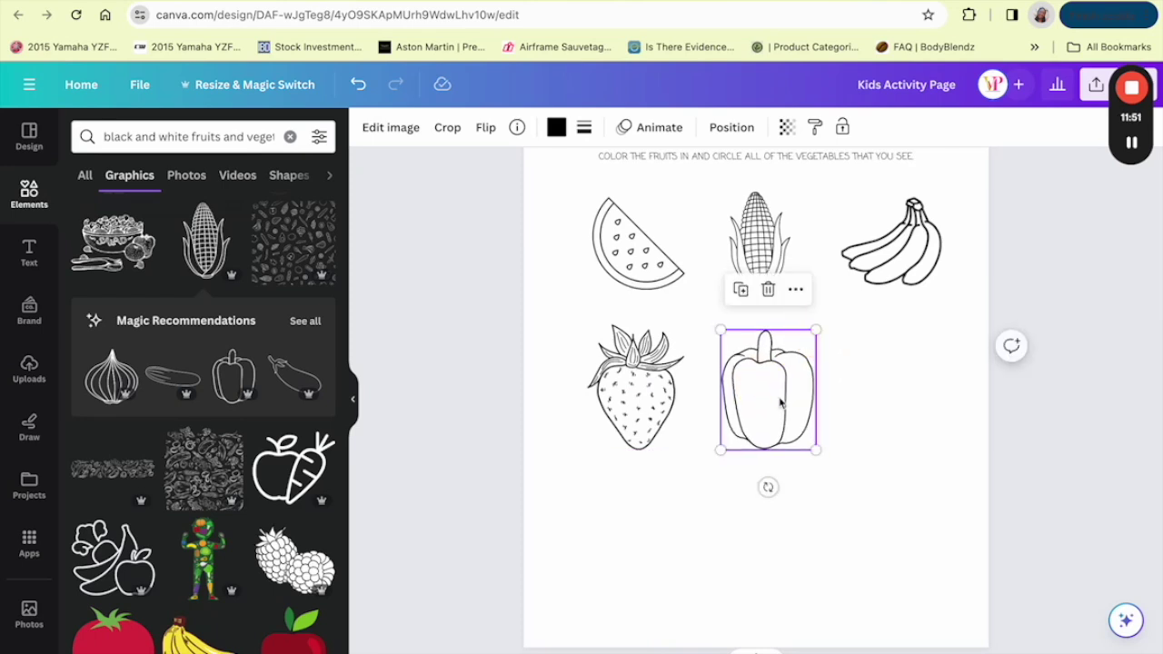
left_click(778, 402)
left_click_drag(778, 403, 778, 402)
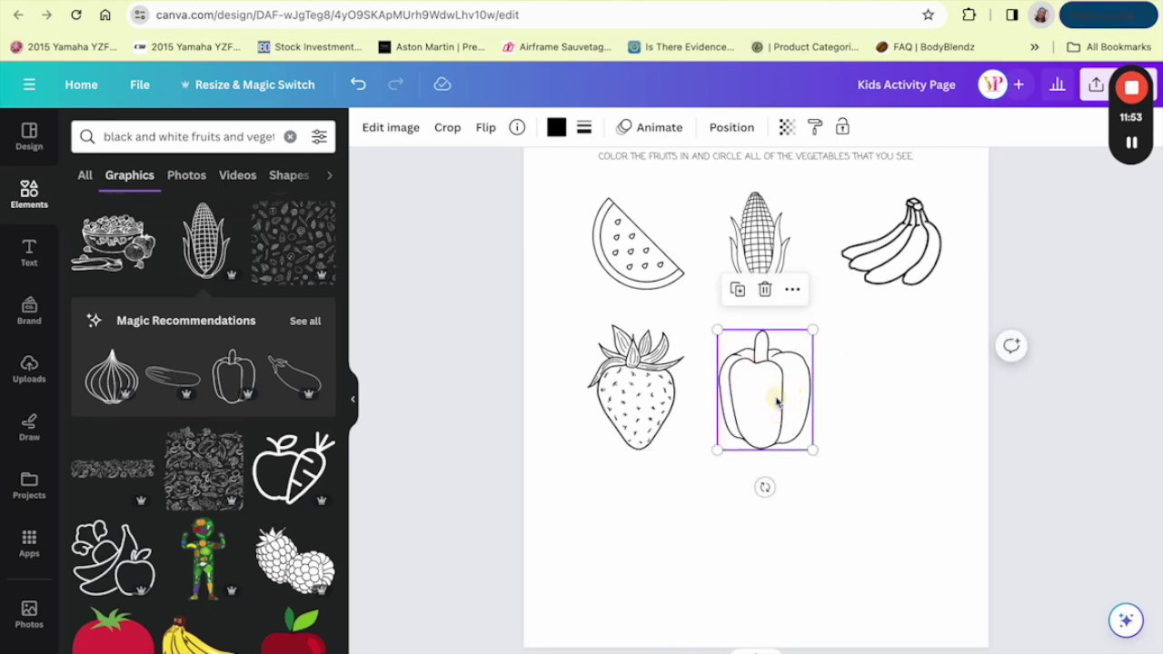
Browse the fruit and vegetable graphics for more outlined items that match those on the page.
scroll(214, 543, "down", 5)
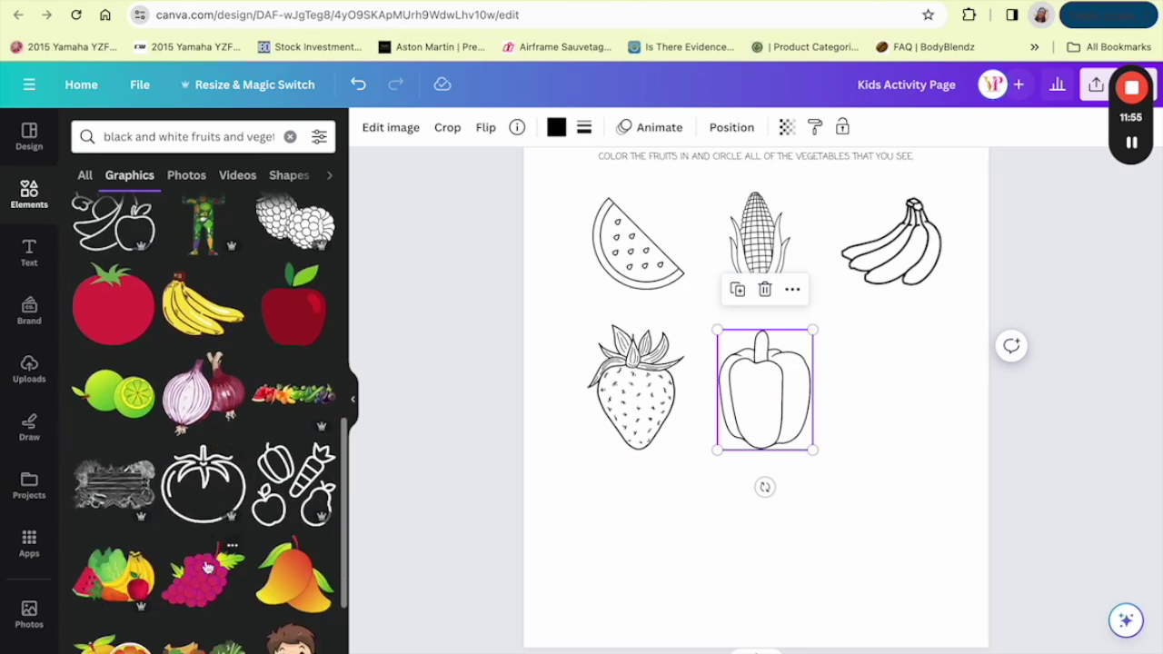
scroll(201, 578, "down", 2)
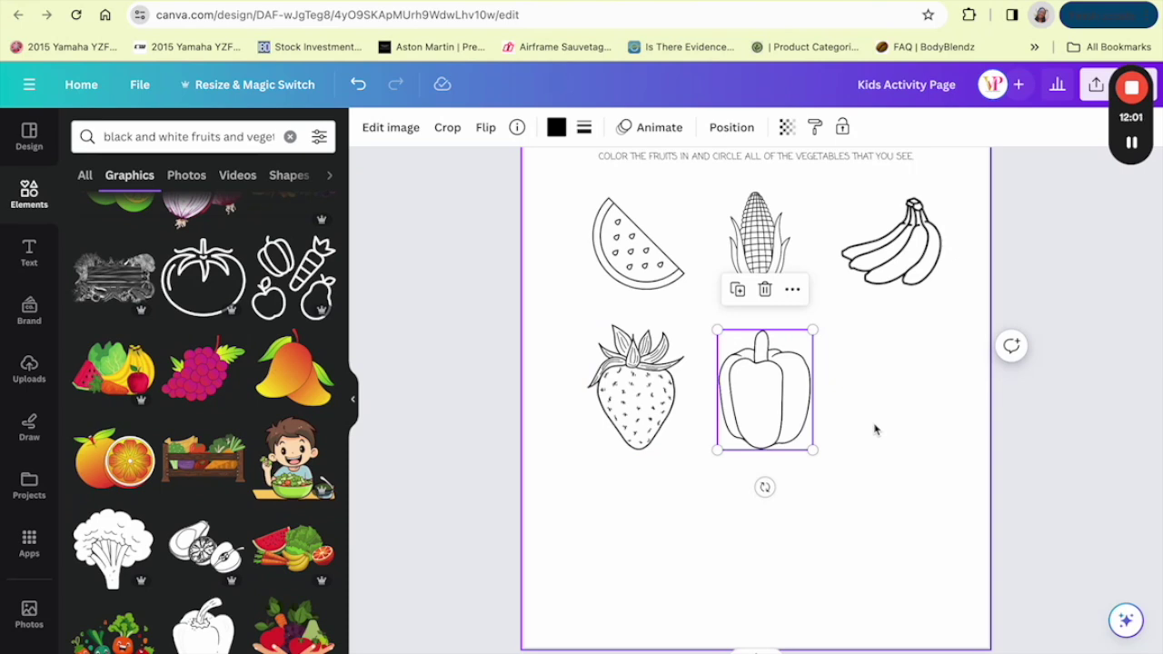
scroll(852, 371, "up", 3)
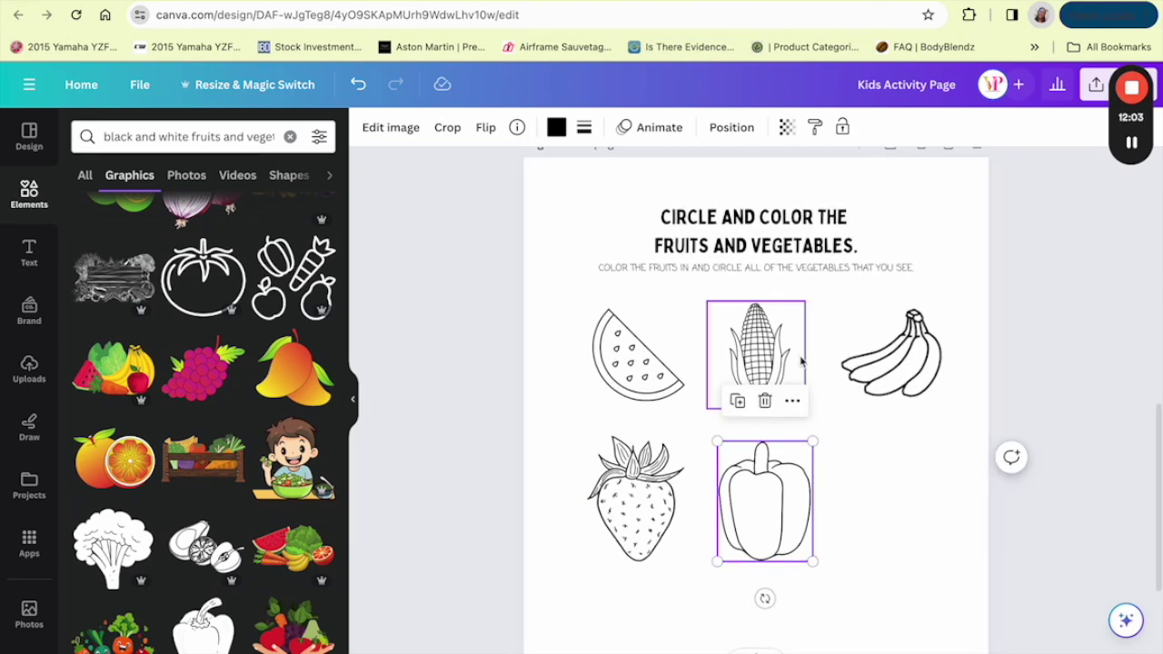
scroll(809, 436, "down", 2)
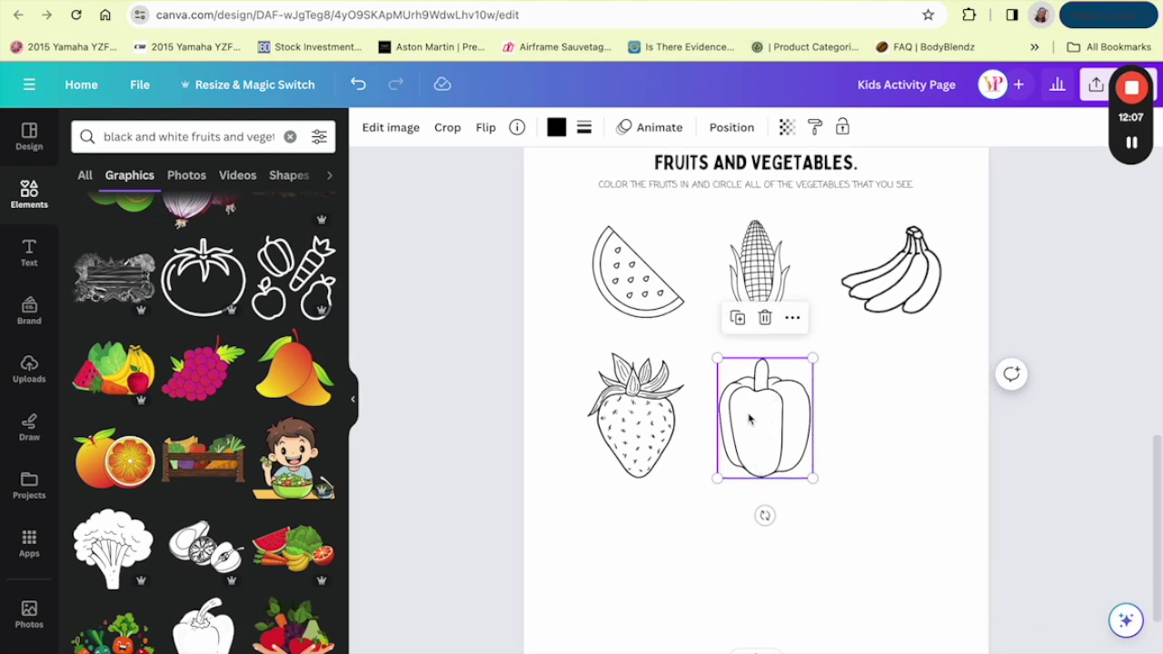
scroll(736, 424, "up", 3)
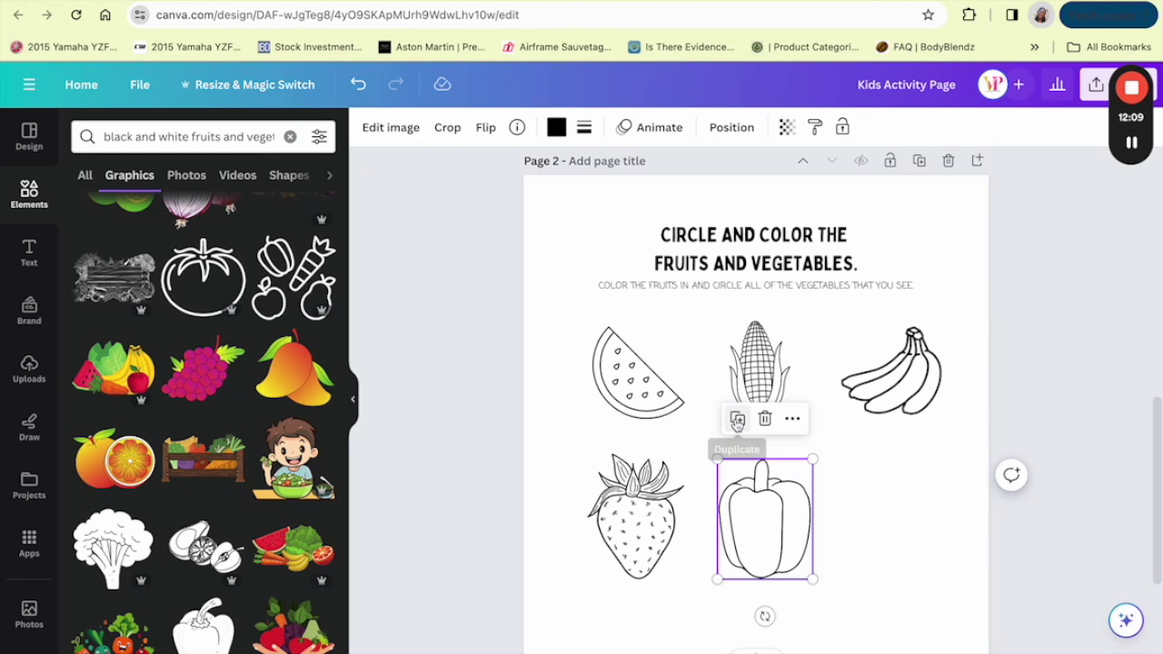
scroll(672, 463, "down", 2)
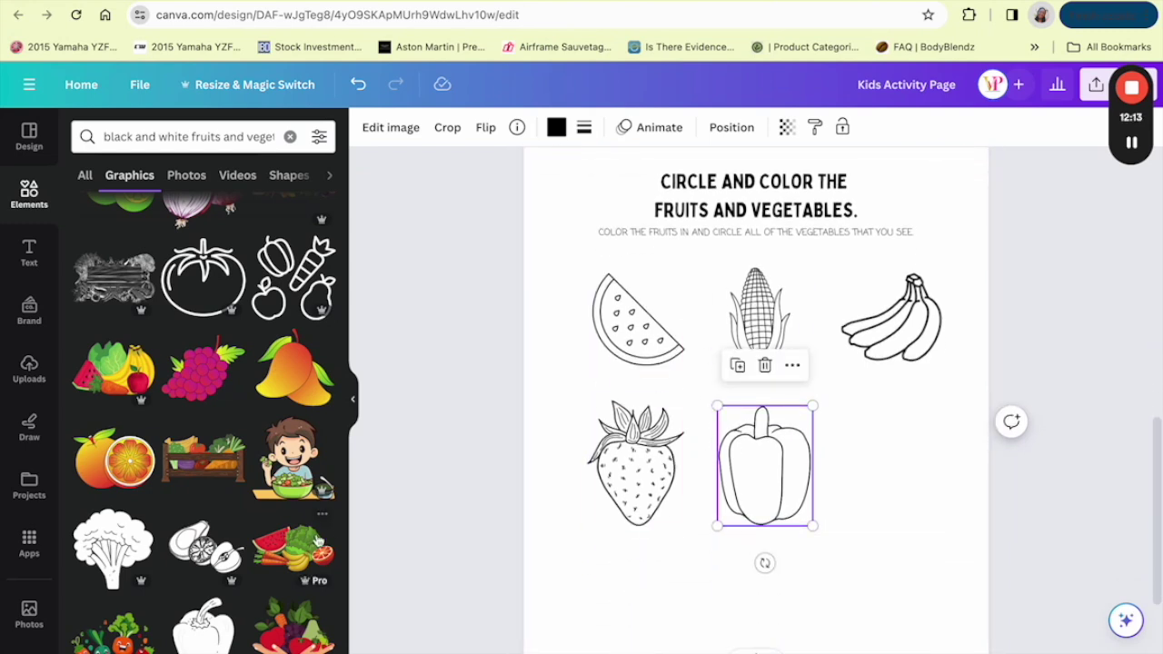
scroll(243, 503, "down", 2)
scroll(254, 454, "up", 5)
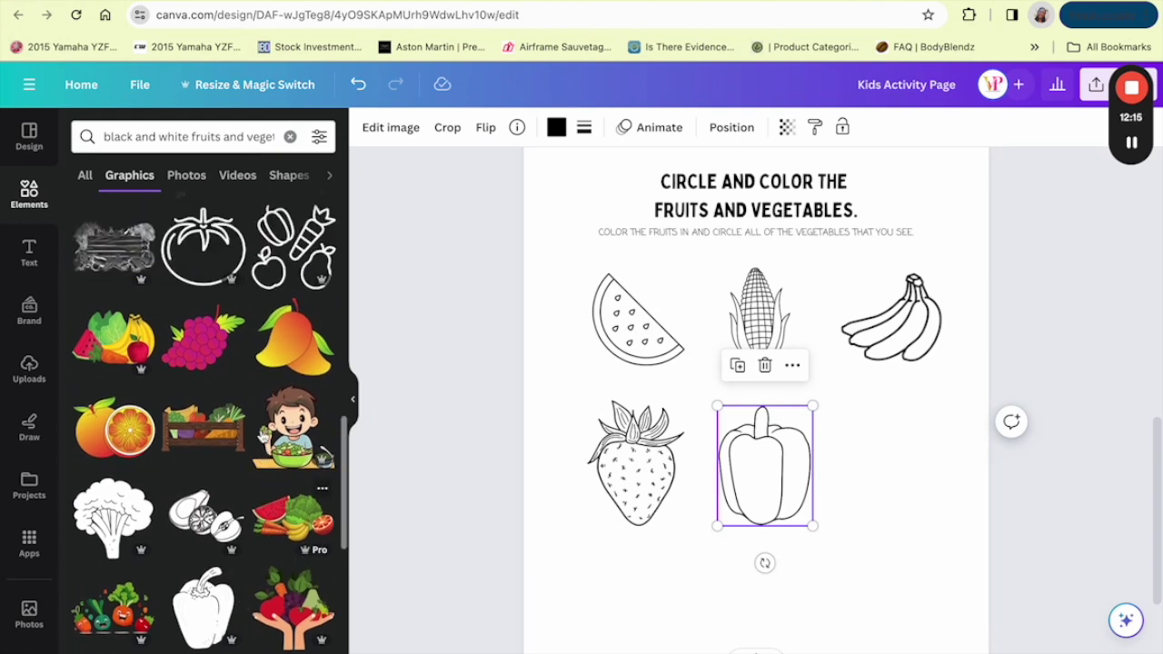
scroll(259, 435, "up", 3)
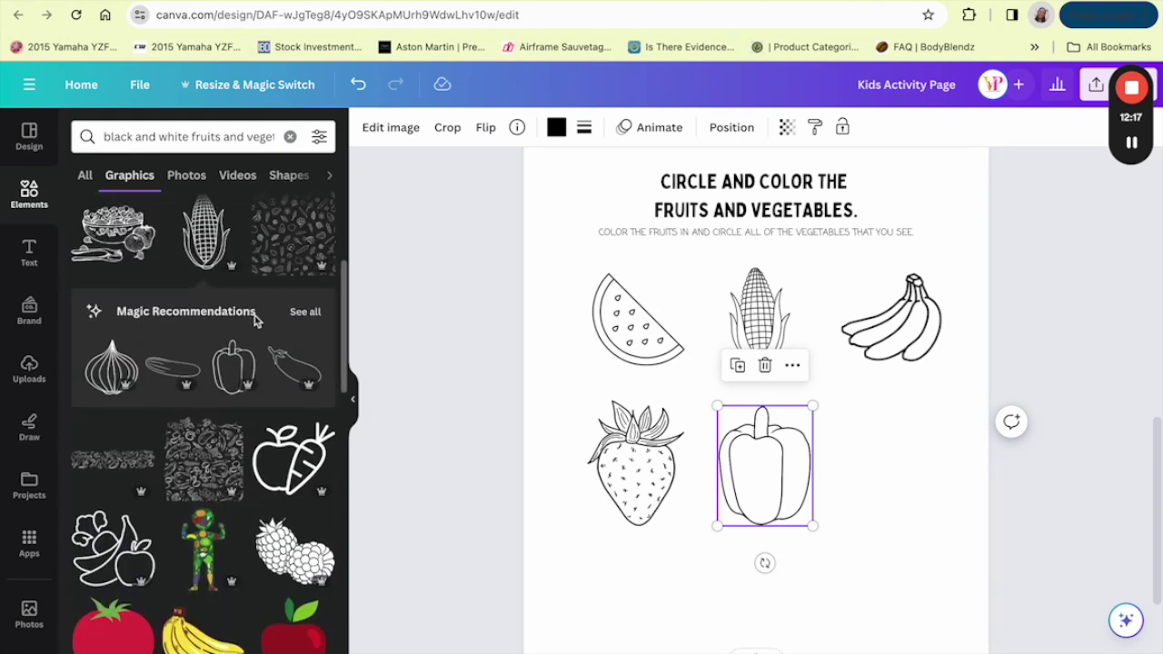
scroll(241, 272, "up", 3)
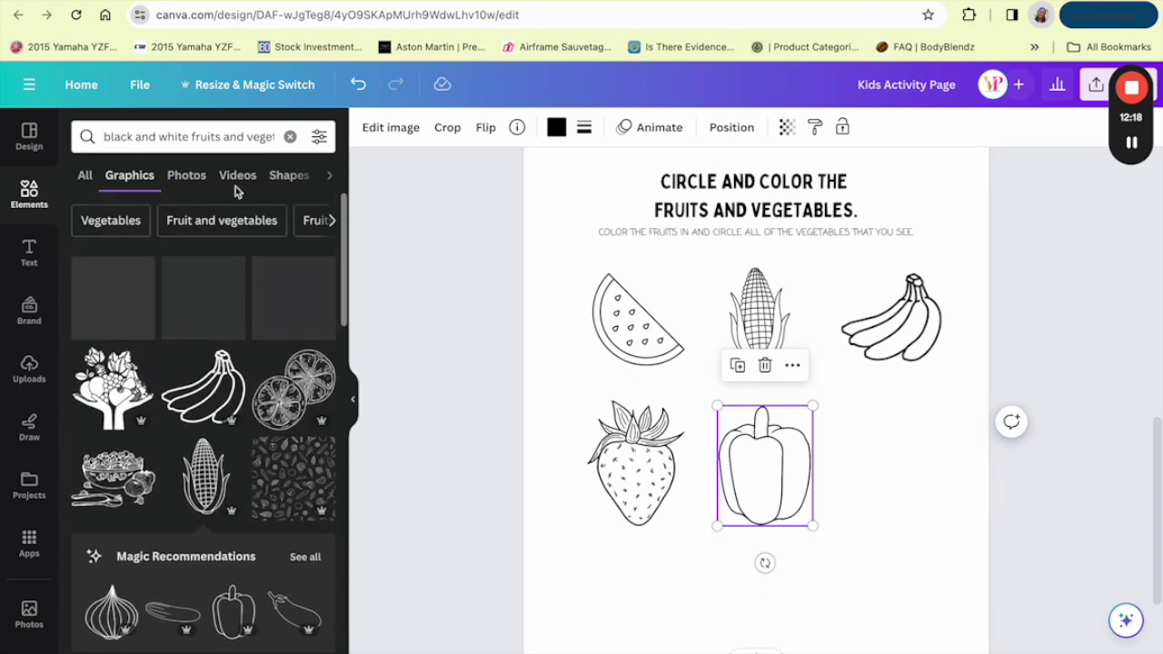
Search the graphics for "black and white vegetables" and place a small outlined carrot below the bananas.
left_click(236, 138)
left_click_drag(244, 137, 188, 136)
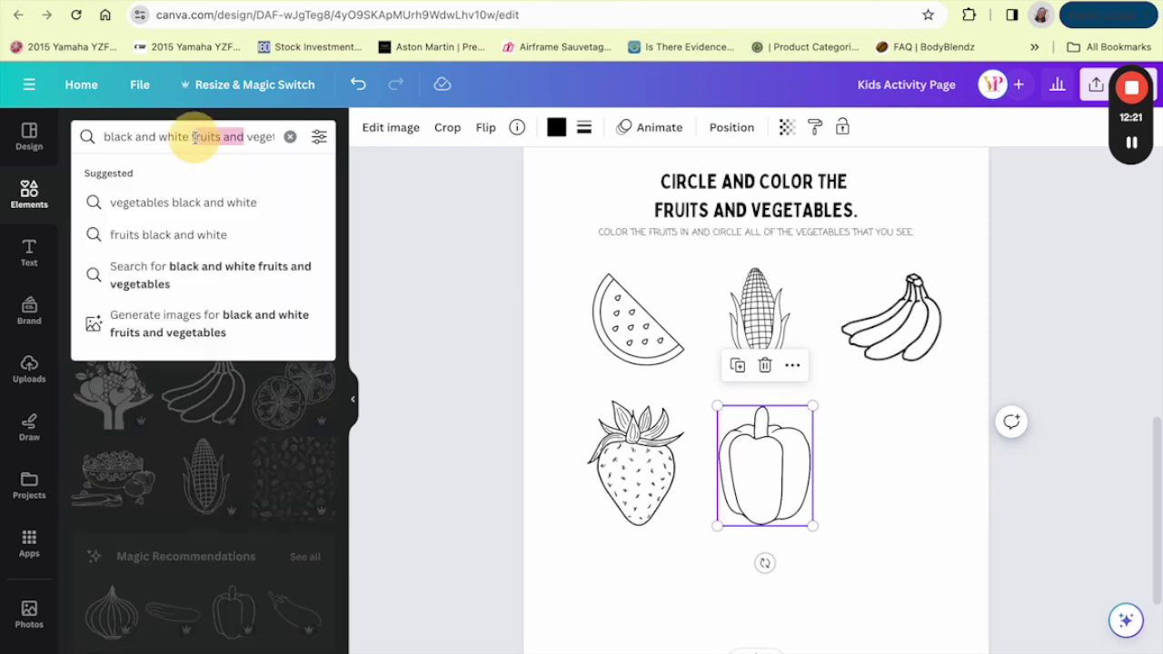
key("BackSpace")
key("Return")
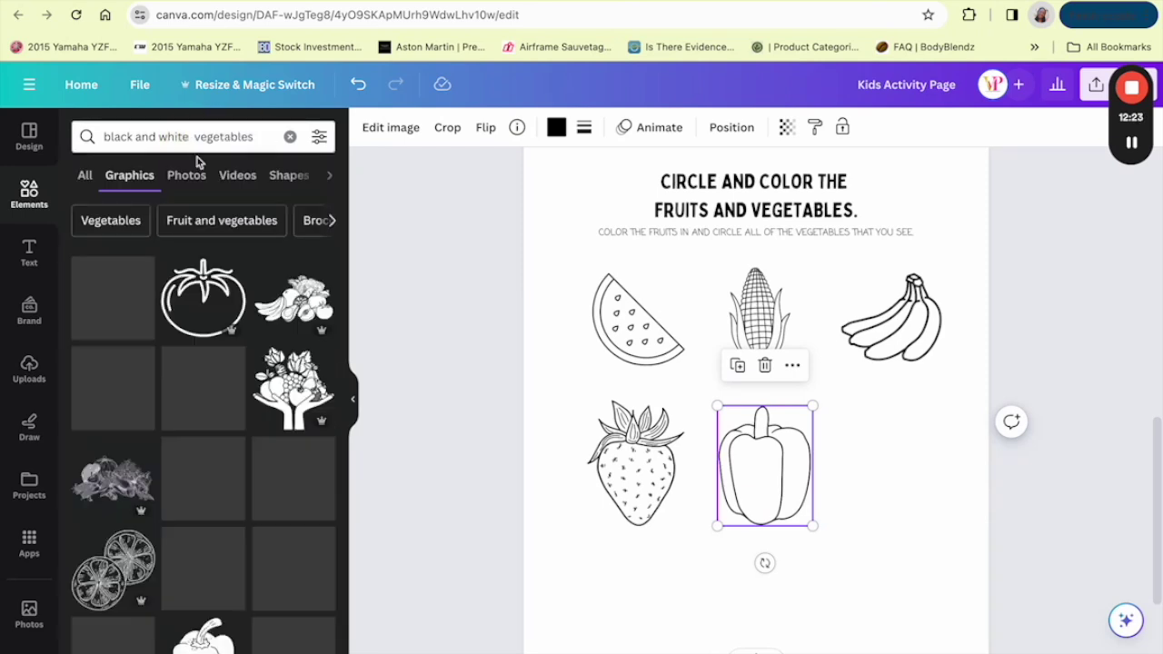
left_click(114, 294)
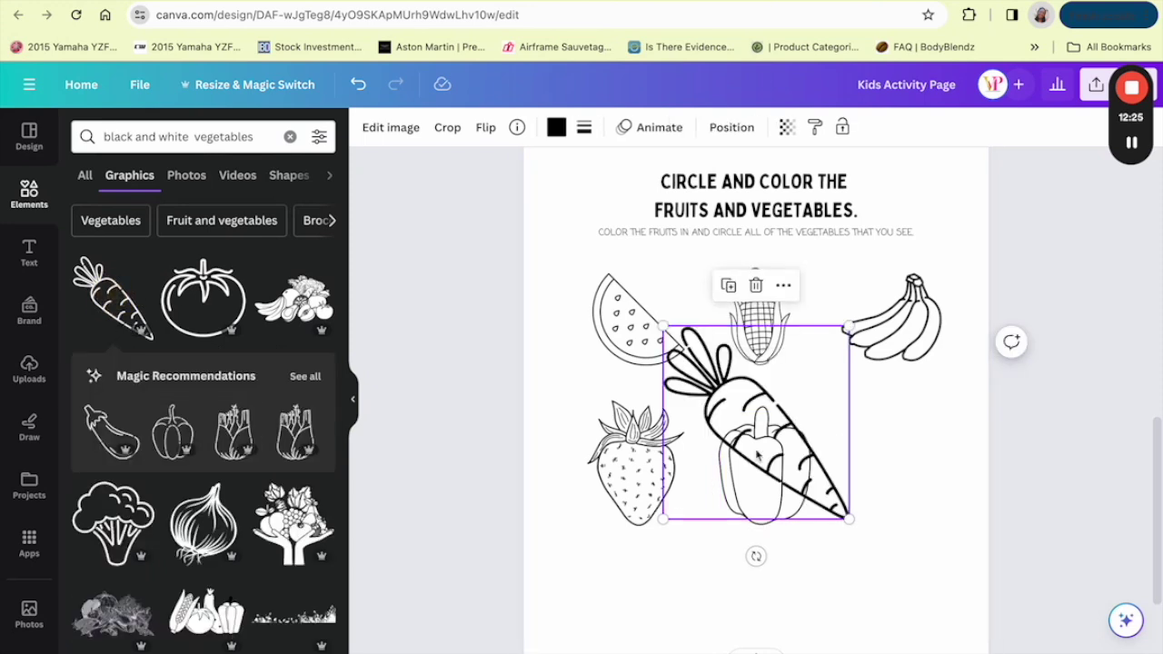
left_click_drag(662, 325, 880, 443)
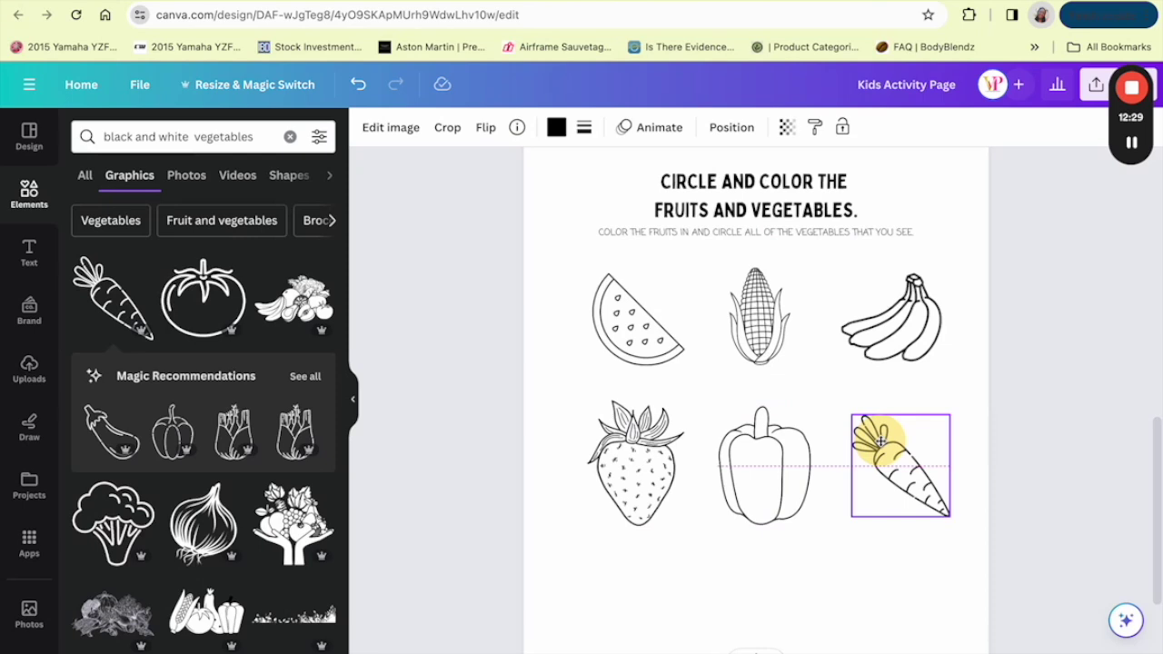
Delete the bell pepper between the strawberry and the carrot.
left_click(815, 464)
left_click(808, 463)
key("Delete")
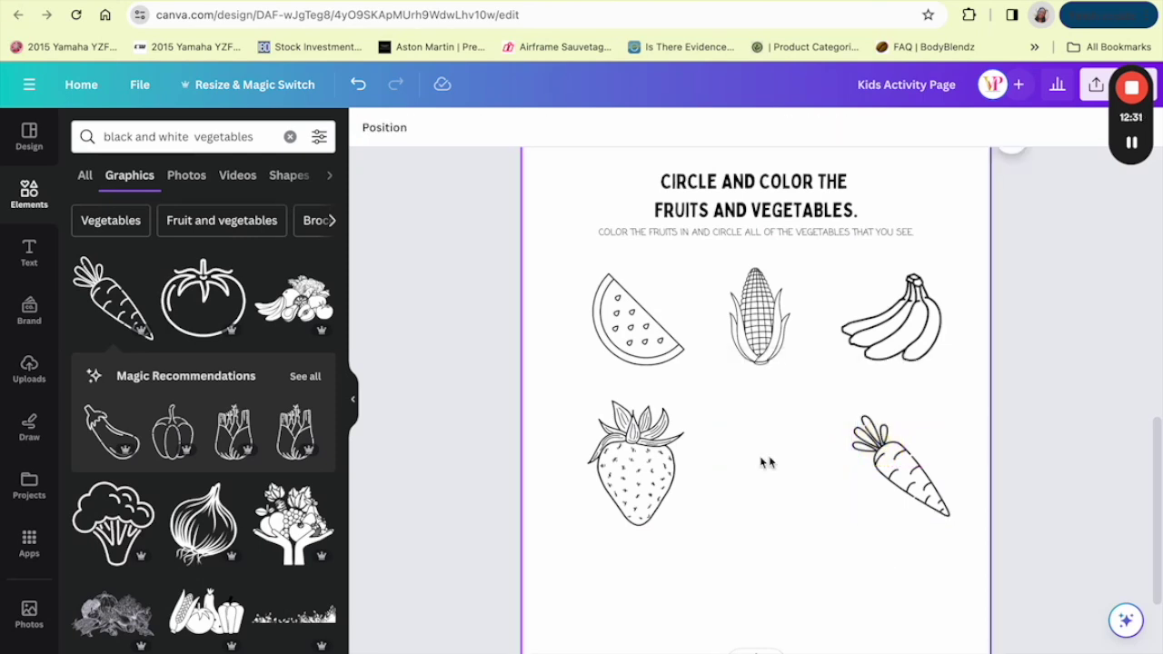
Enlarge the carrot slightly and add the outlined broccoli, shrunk to the carrot's height, between the strawberry and the carrot.
left_click(922, 459)
left_click_drag(851, 414, 847, 410)
scroll(200, 409, "down", 3)
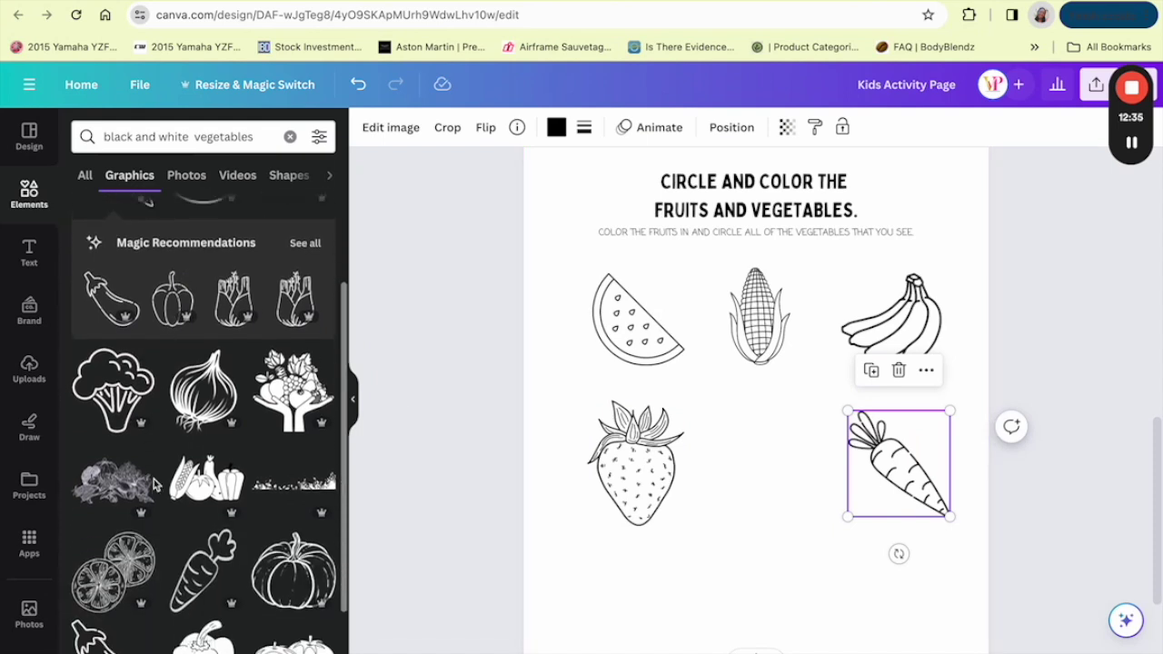
left_click(112, 348)
left_click_drag(849, 327, 800, 384)
left_click_drag(740, 447, 776, 461)
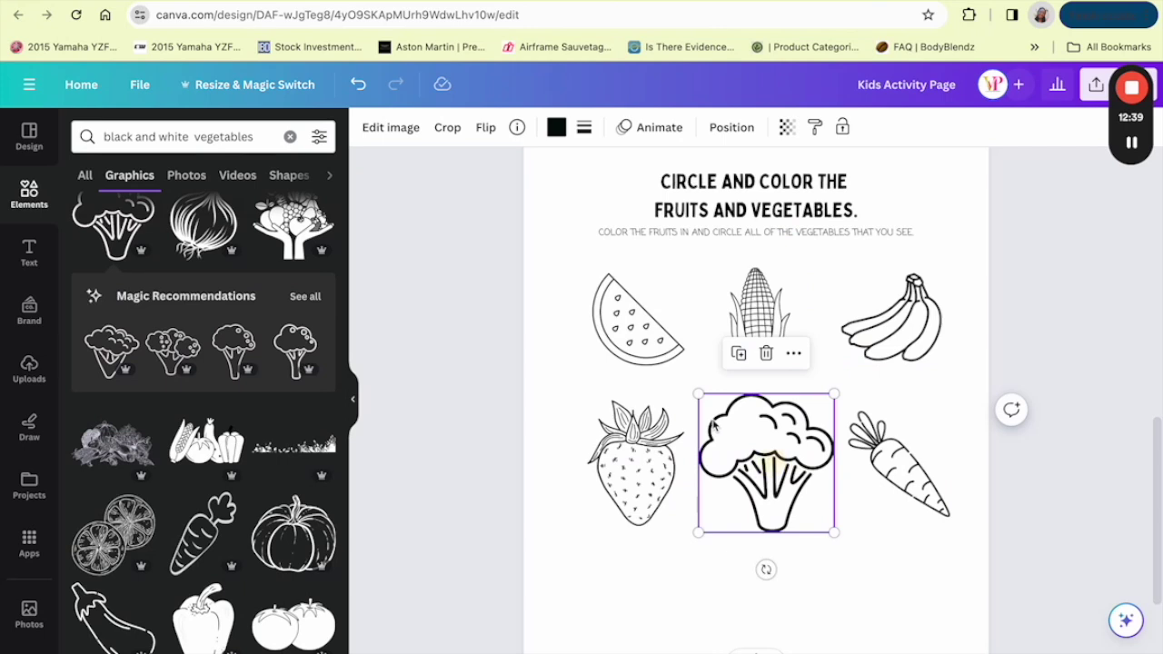
left_click_drag(697, 394, 730, 421)
mouse_move(803, 495)
left_mouse_down()
mouse_move(789, 480)
mouse_move(800, 478)
left_mouse_up()
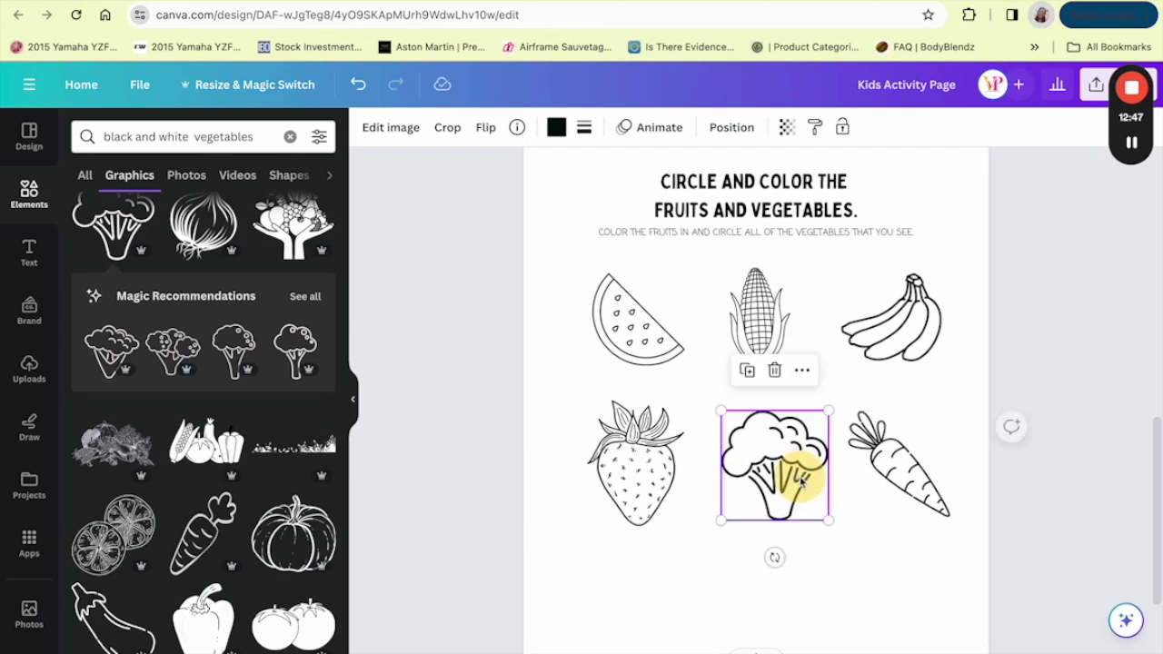
Add the thin-outlined pumpkin, shrink it and place it below the strawberry, aligned with the strawberry's left edge.
scroll(800, 509, "down", 2)
left_click(636, 518)
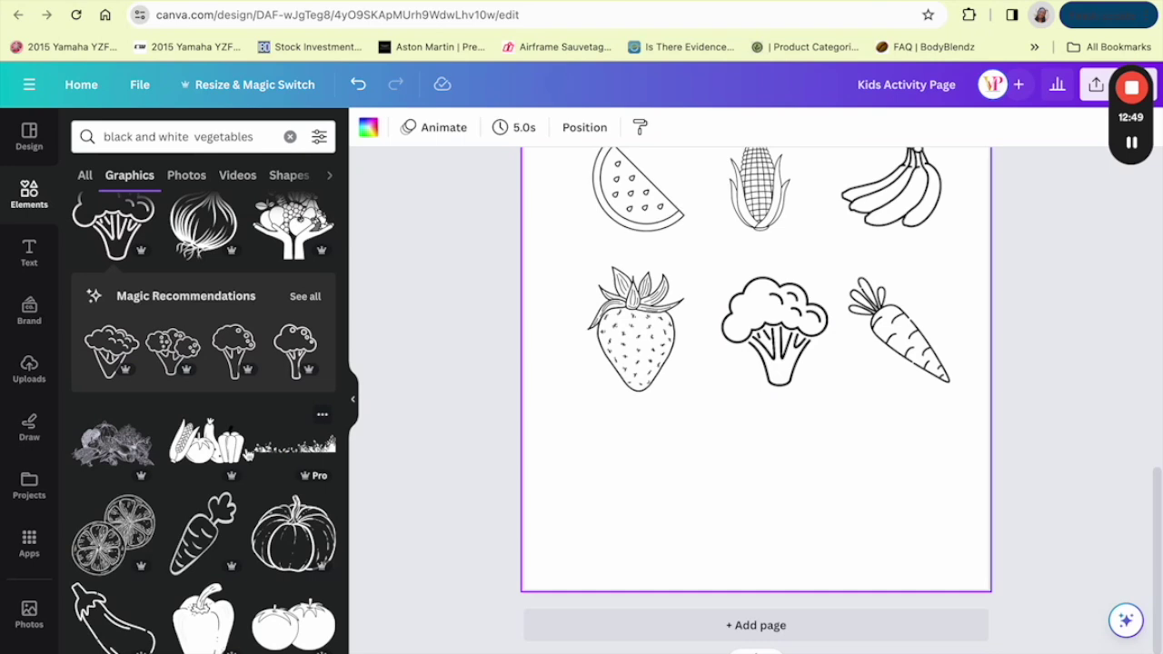
scroll(162, 498, "down", 3)
scroll(160, 498, "down", 2)
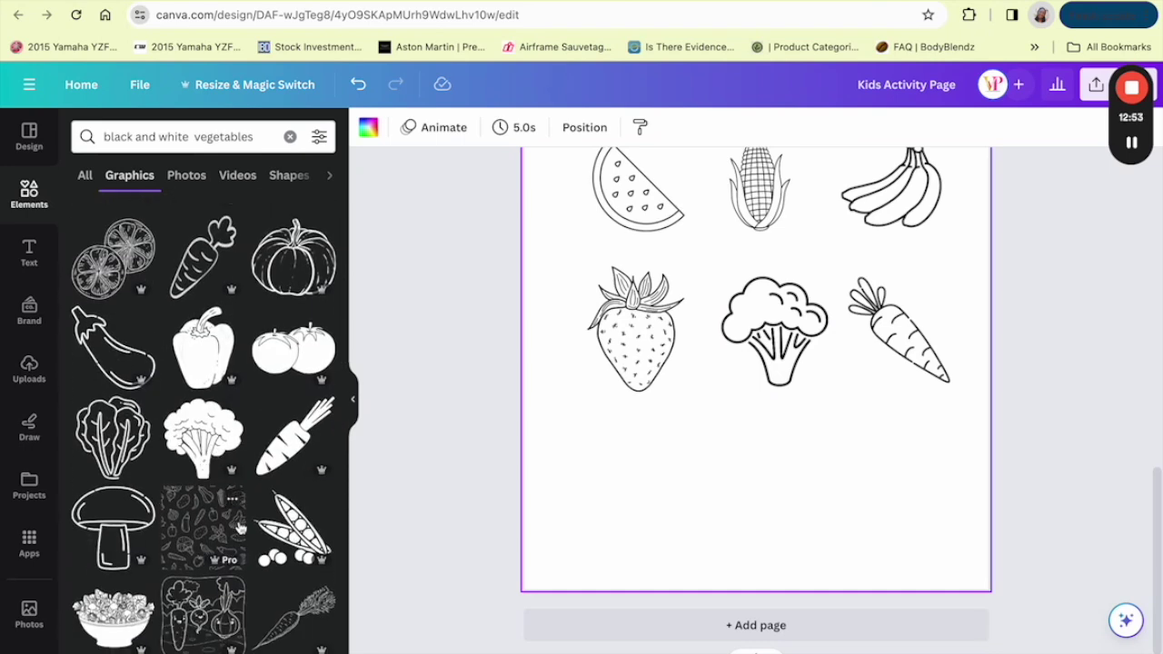
scroll(239, 528, "down", 5)
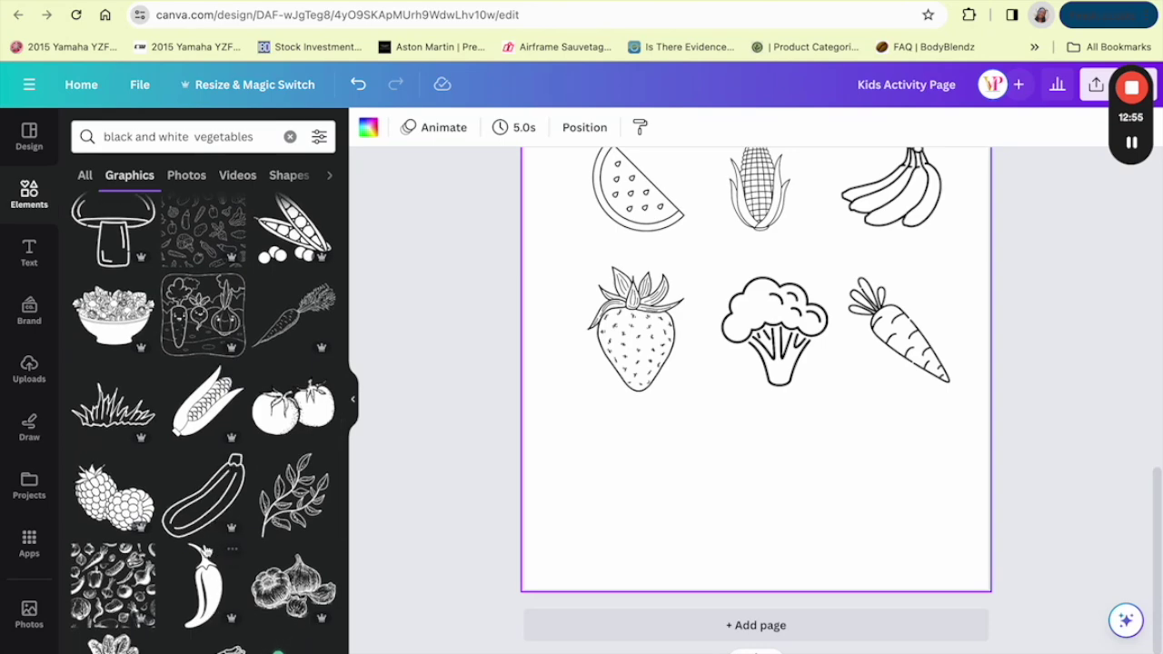
scroll(229, 599, "down", 9)
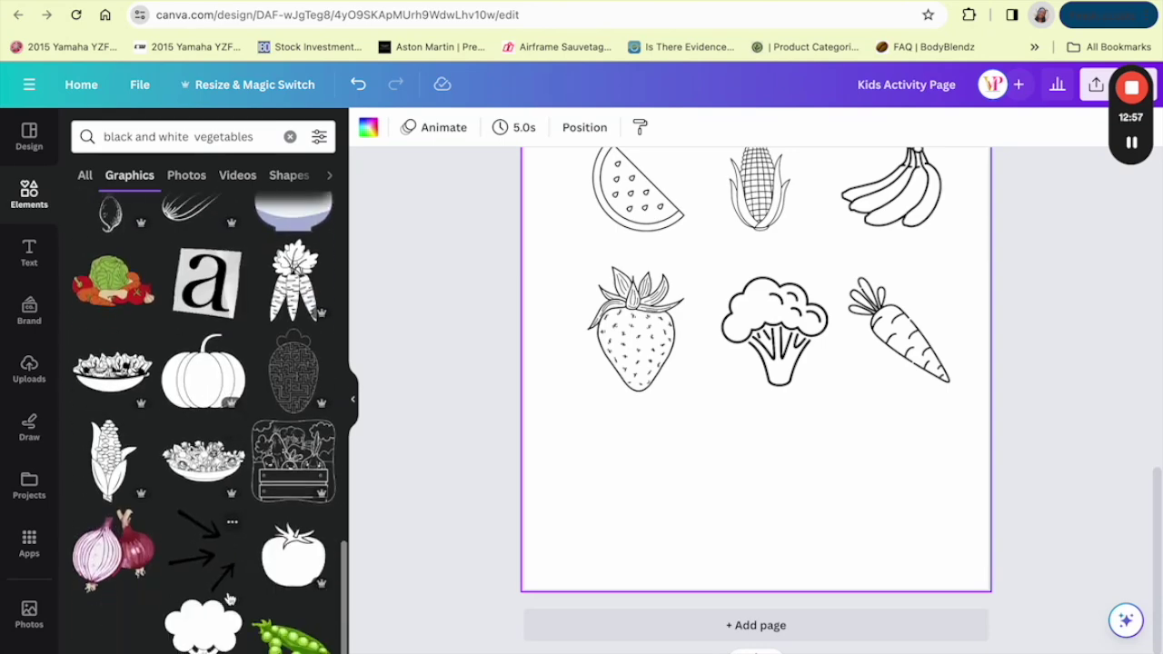
left_click(203, 372)
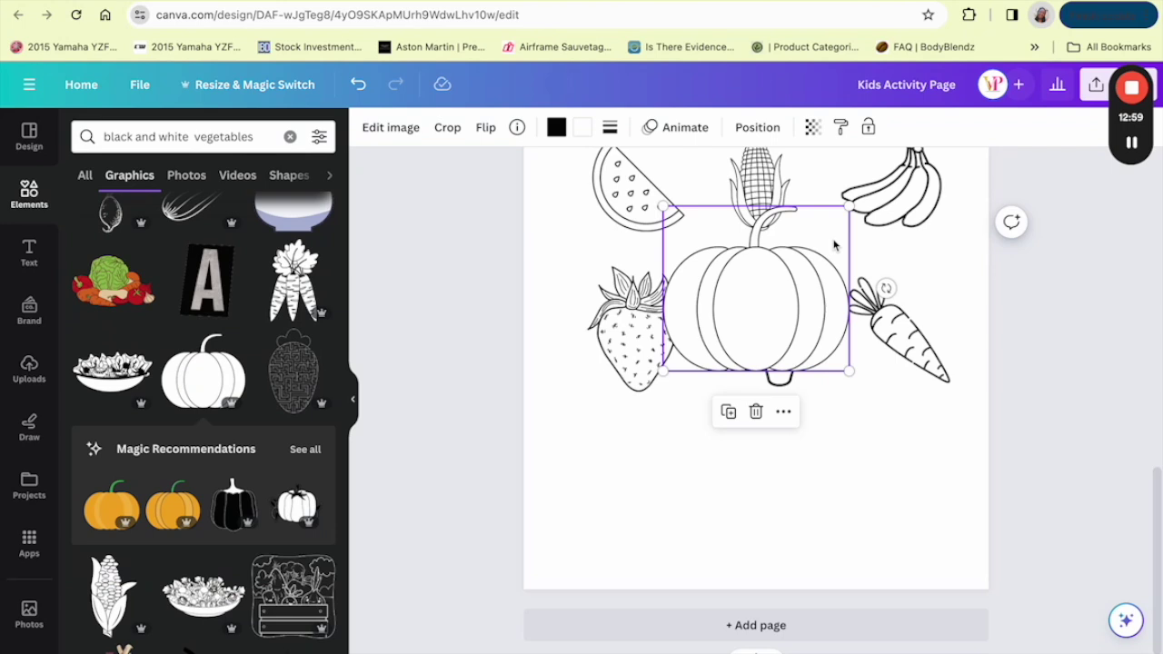
left_click_drag(849, 206, 820, 255)
left_click_drag(734, 311, 649, 460)
left_click_drag(717, 400, 654, 457)
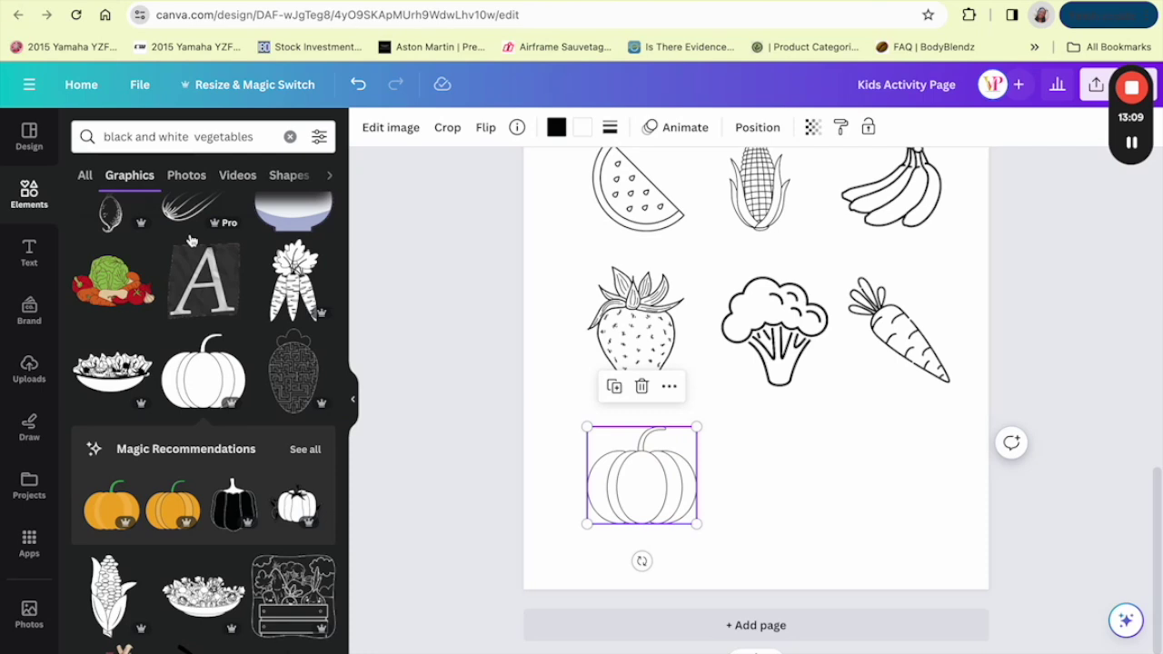
Search the graphics for "black and white fruit" and place a small outlined grape bunch below the broccoli, aligned with the pumpkin's base.
double_click(196, 137)
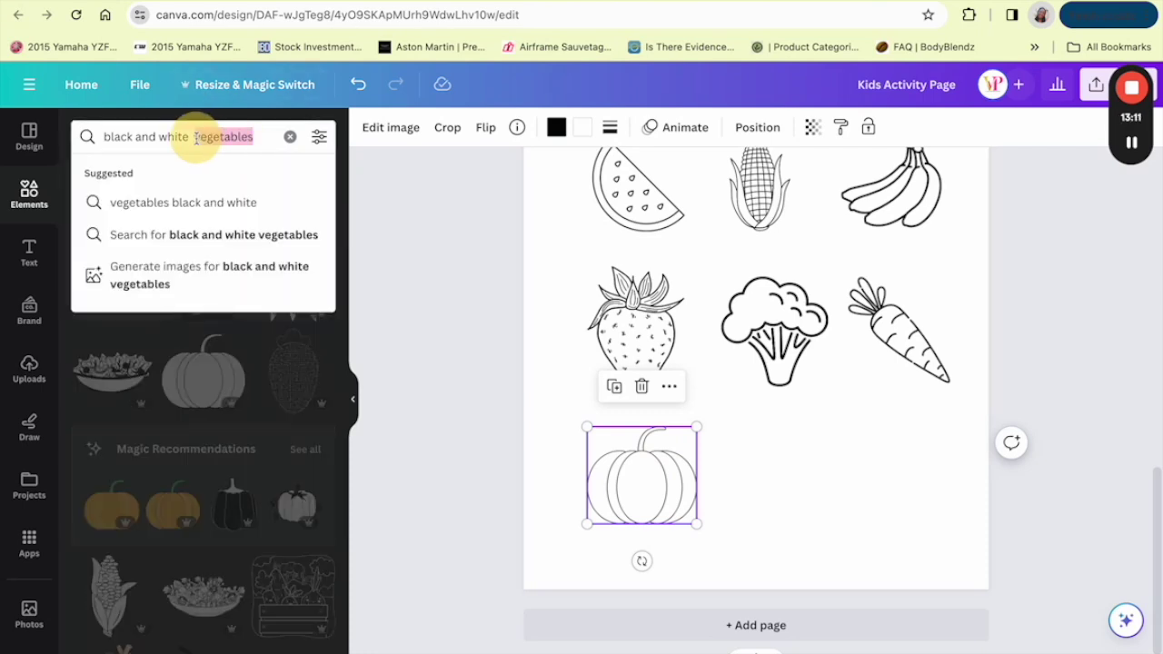
key("BackSpace")
type("frui")
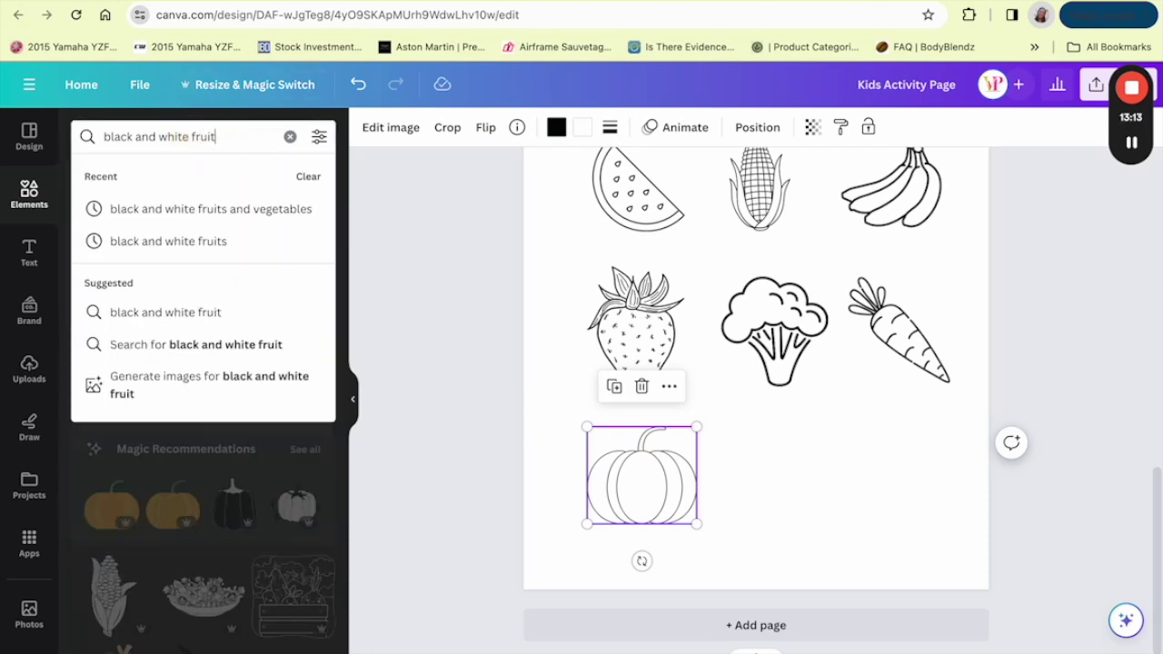
key("Return")
scroll(244, 433, "down", 1)
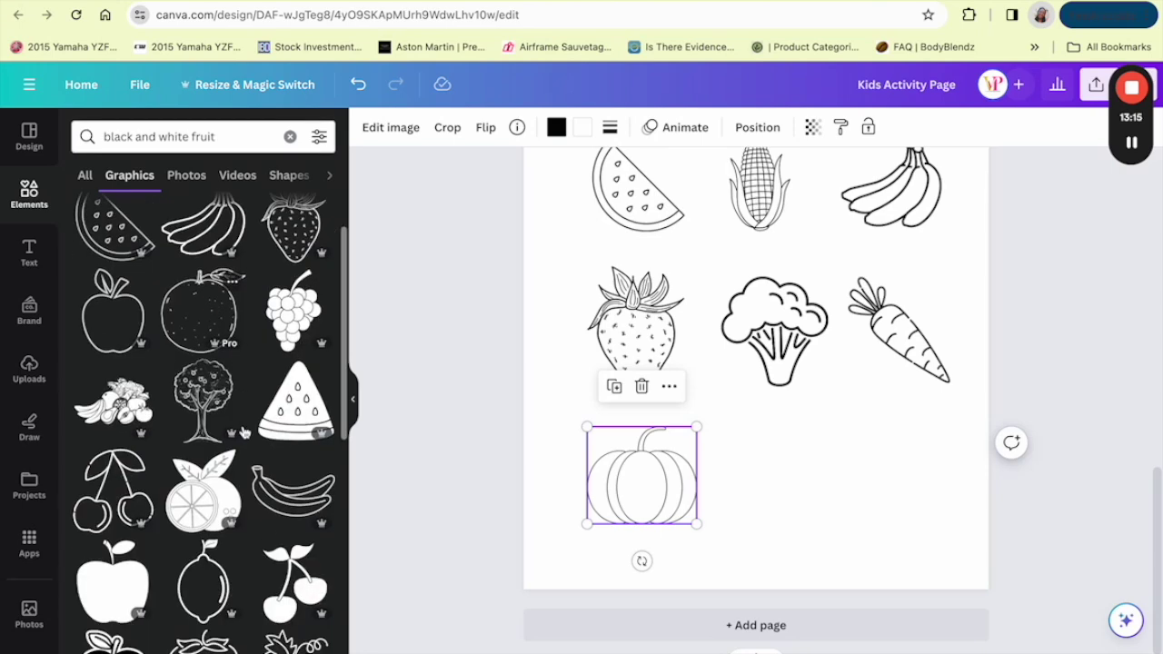
scroll(244, 432, "up", 1)
left_click(287, 378)
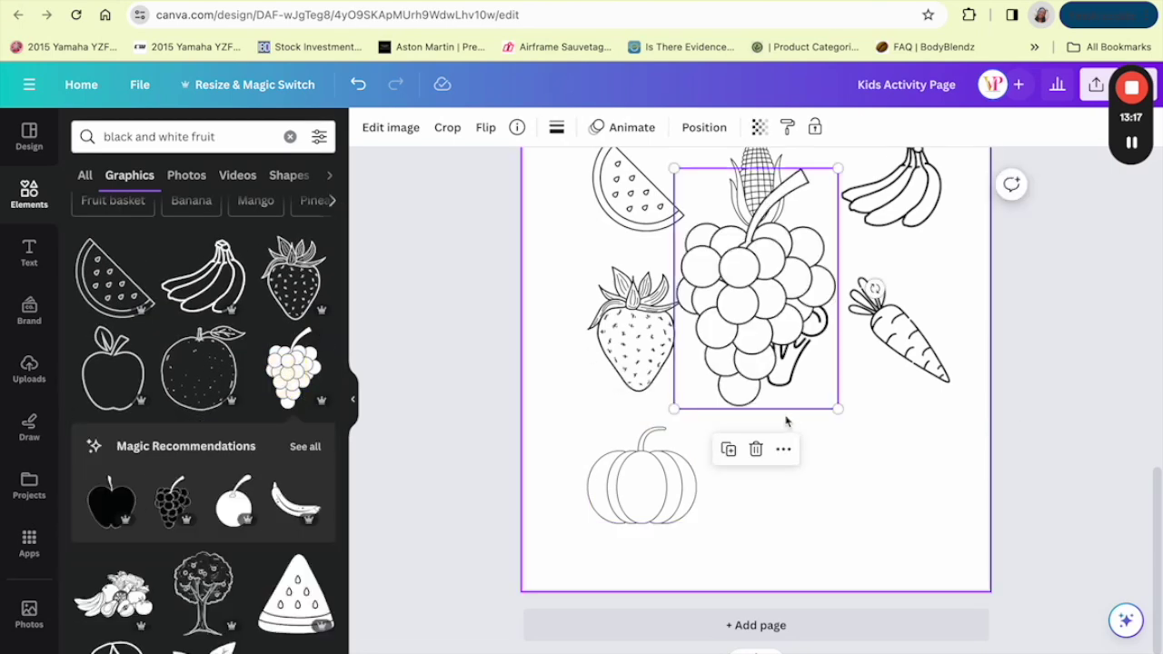
left_click_drag(836, 169, 754, 305)
left_click_drag(718, 349, 781, 465)
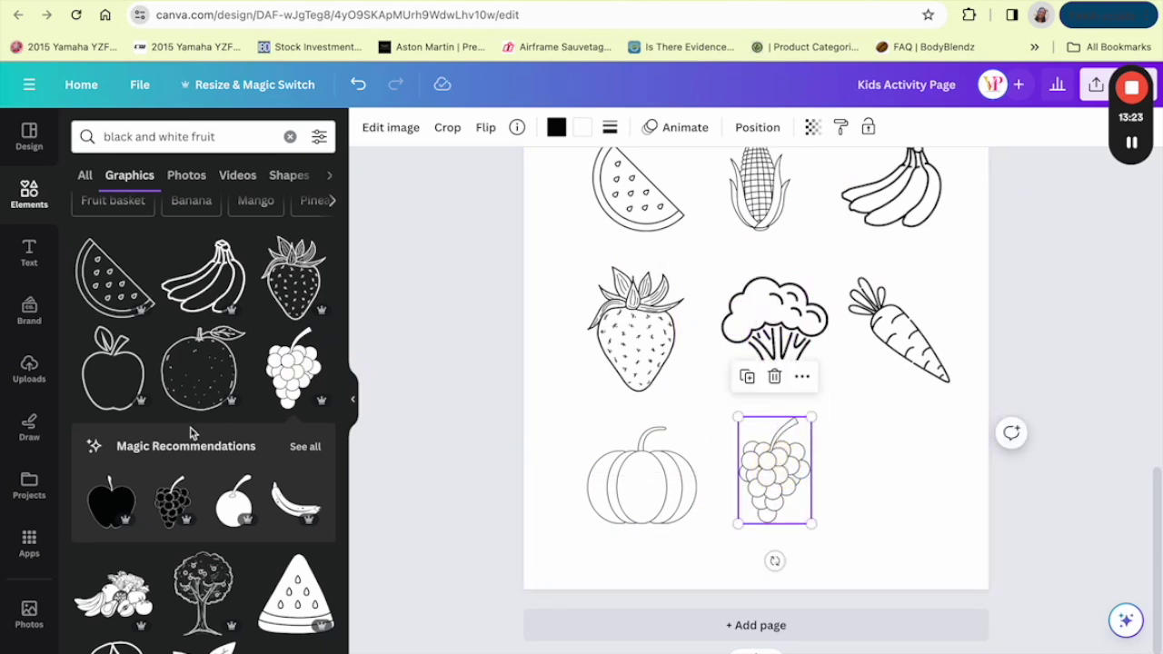
Add the outlined apple with a leaf, shrink it and place it below the carrot, beside the grape bunch.
scroll(167, 473, "down", 2)
scroll(136, 490, "down", 1)
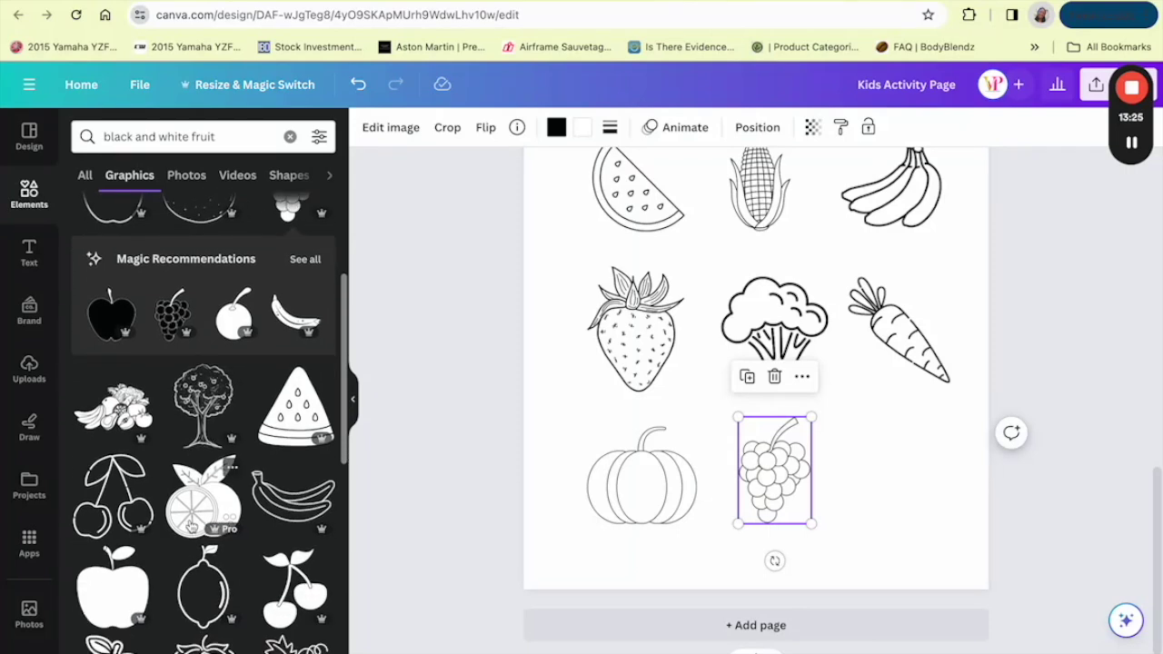
scroll(173, 533, "down", 1)
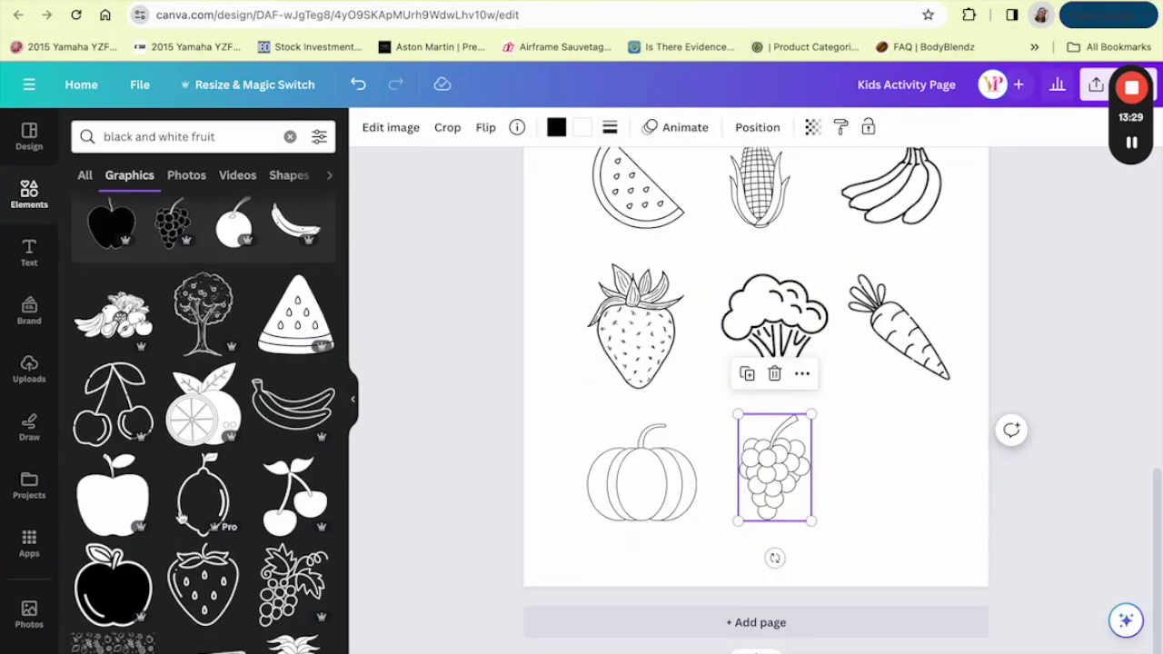
left_click(109, 533)
scroll(137, 409, "down", 2)
left_click_drag(663, 182, 769, 298)
left_click_drag(823, 372, 897, 494)
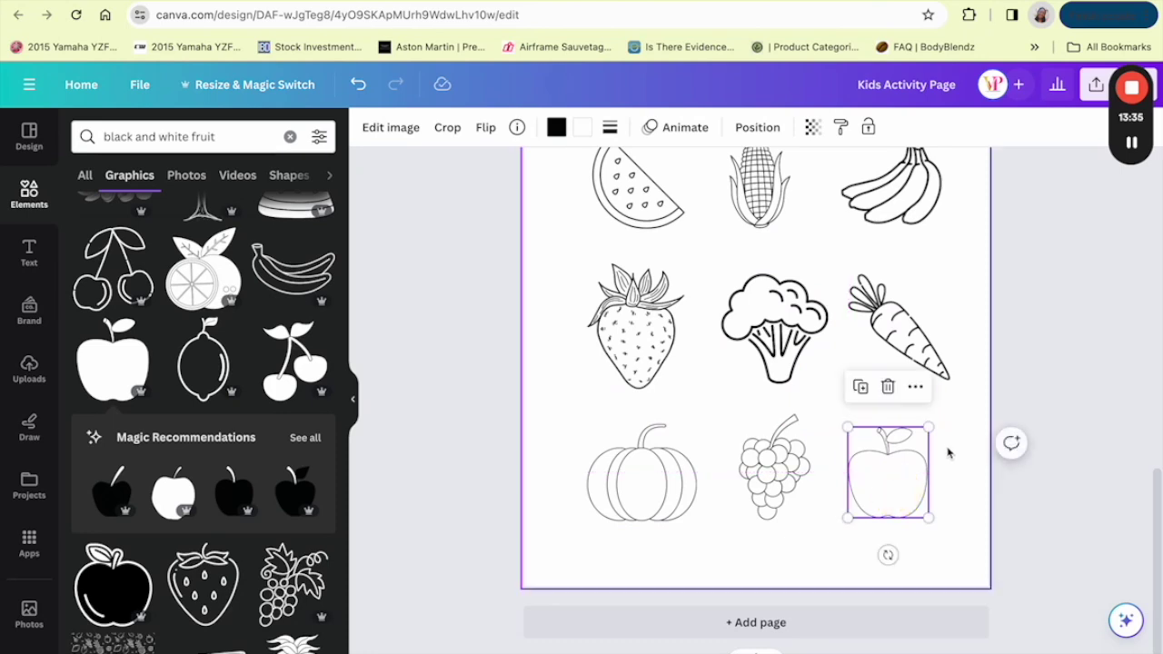
left_click_drag(930, 423, 935, 412)
left_click_drag(897, 459, 898, 462)
Review the finished fruits and vegetables page and compare it with the counting animals page.
scroll(900, 468, "up", 2)
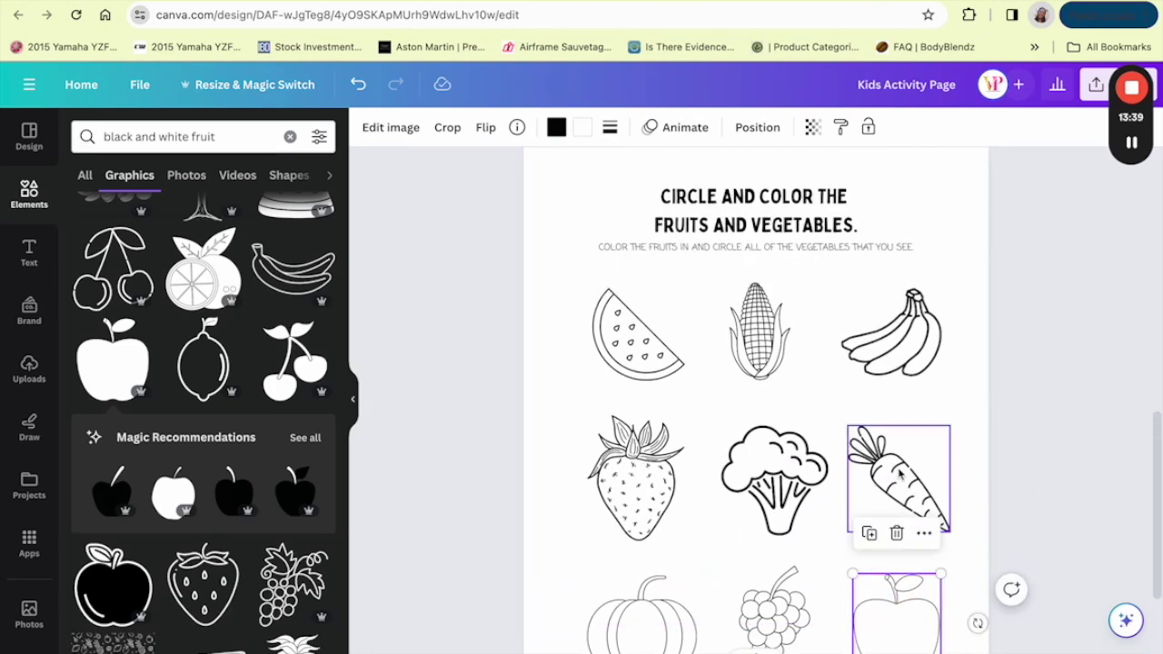
scroll(799, 481, "down", 2)
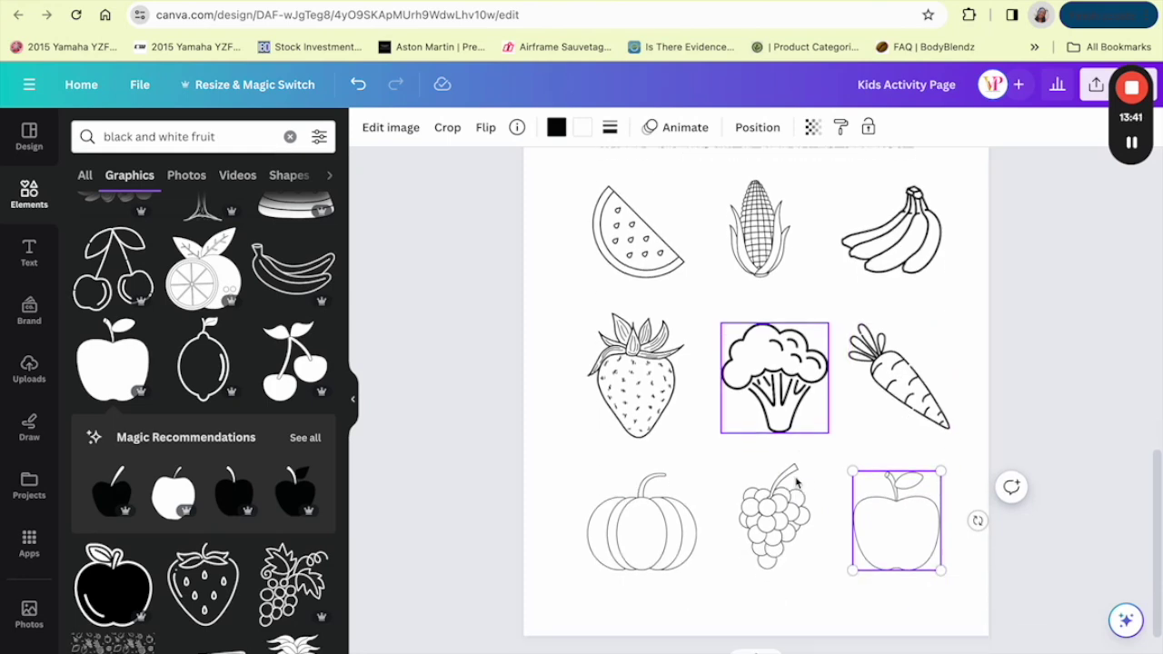
left_click(958, 316)
scroll(957, 316, "up", 4)
scroll(959, 318, "down", 4)
scroll(958, 318, "up", 5)
scroll(959, 317, "down", 1)
scroll(958, 317, "down", 10)
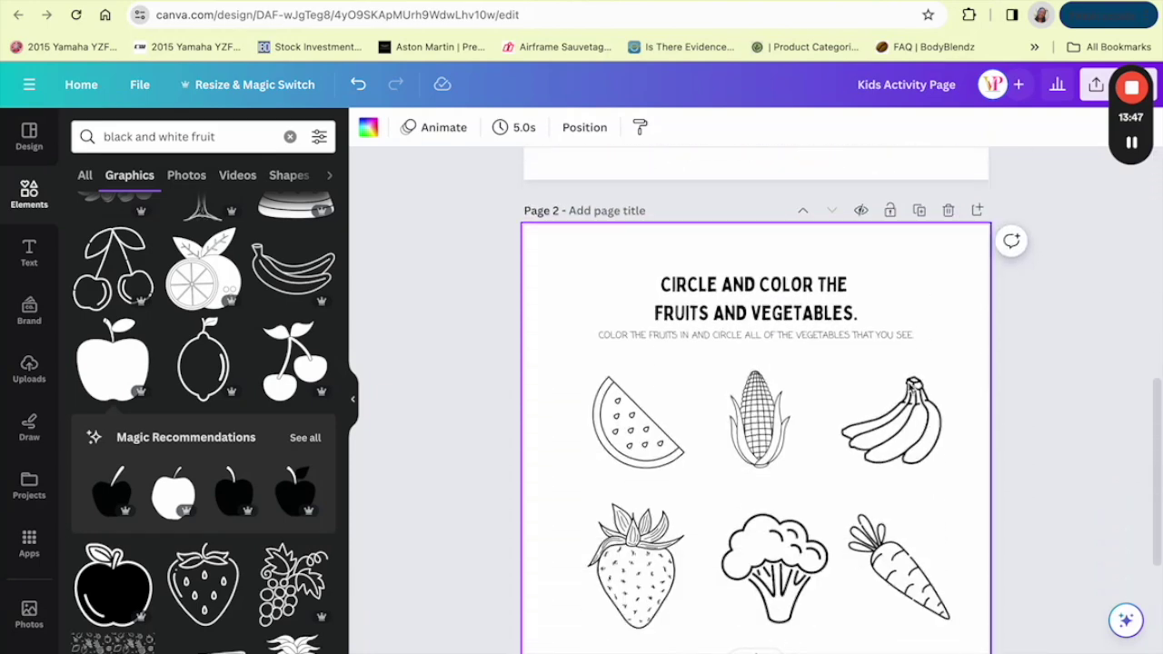
scroll(862, 472, "down", 3)
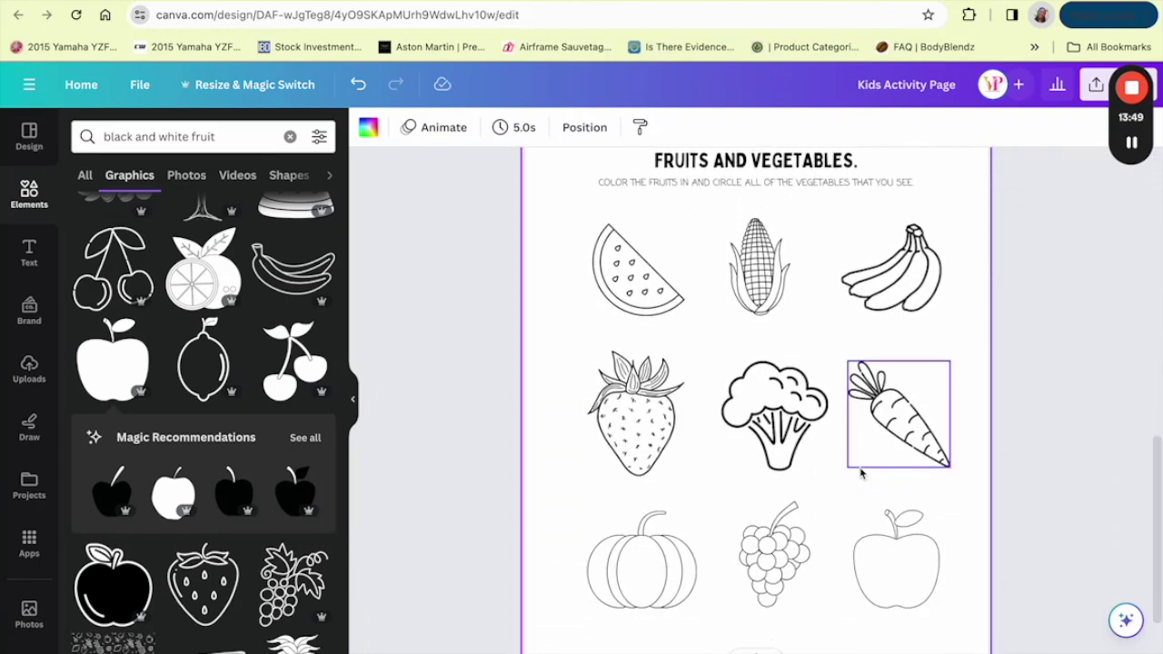
scroll(861, 473, "up", 2)
scroll(861, 472, "up", 2)
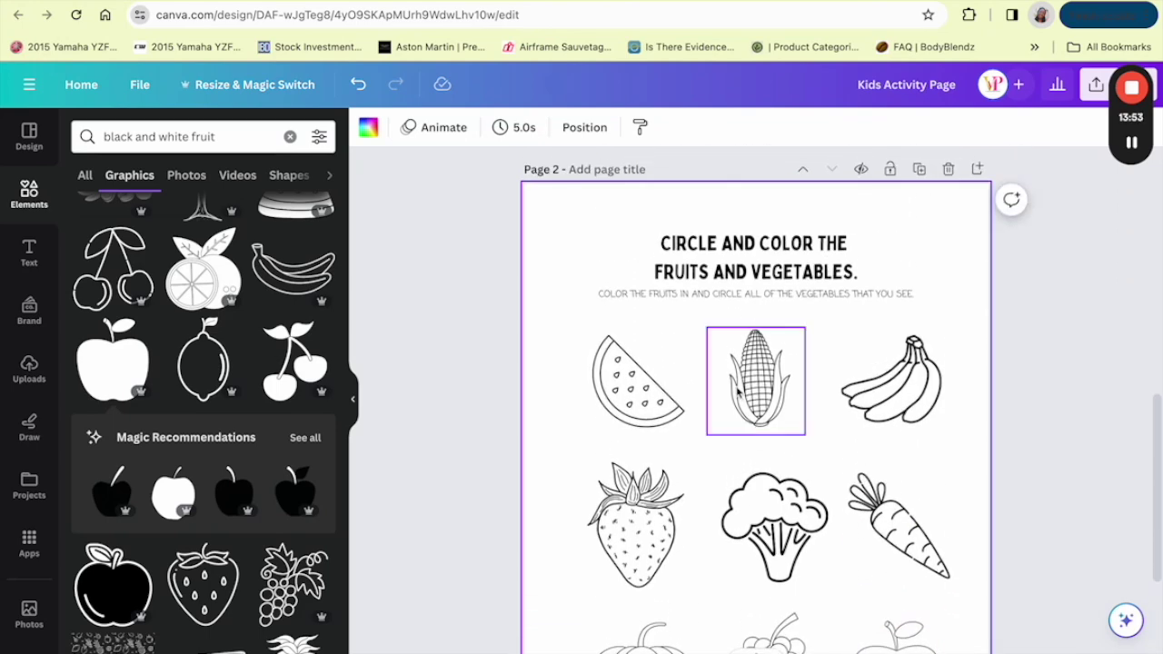
scroll(680, 315, "up", 10)
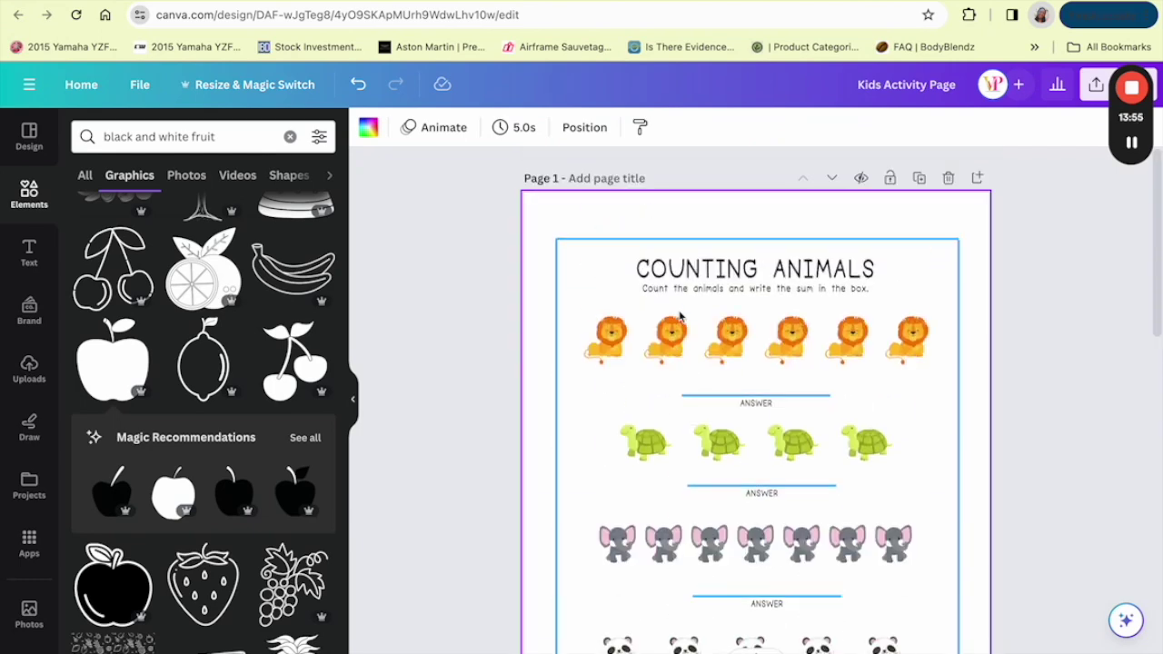
scroll(655, 386, "down", 5)
scroll(655, 386, "down", 1)
scroll(655, 387, "down", 6)
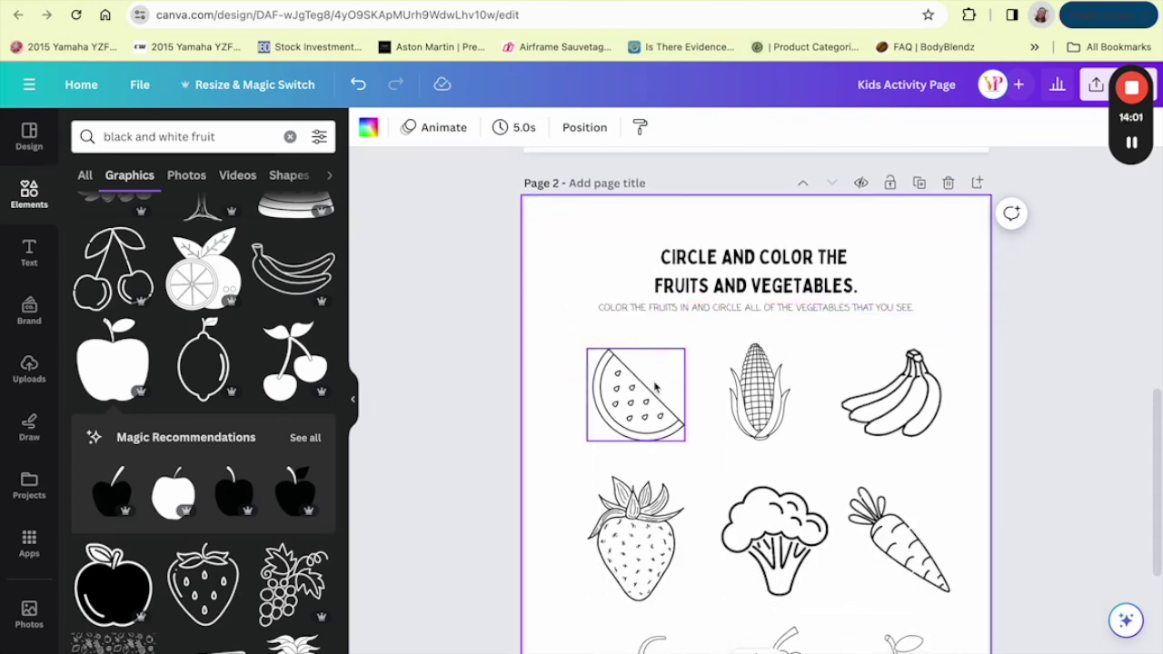
scroll(652, 386, "down", 4)
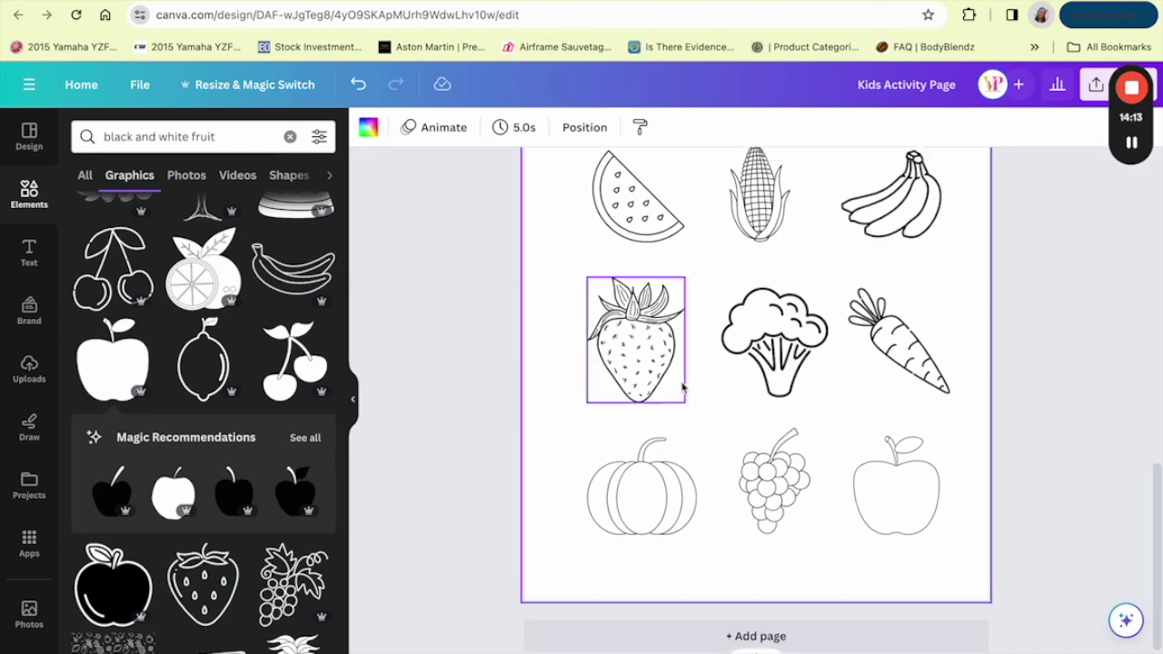
scroll(683, 387, "up", 4)
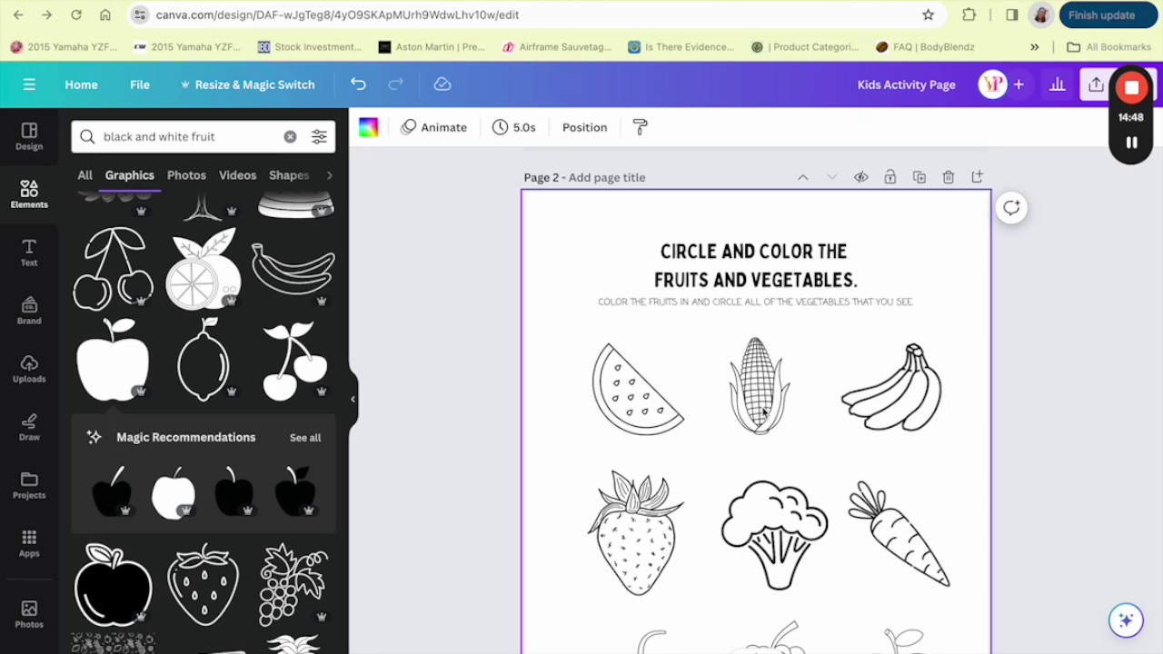
mouse_move(1132, 145)
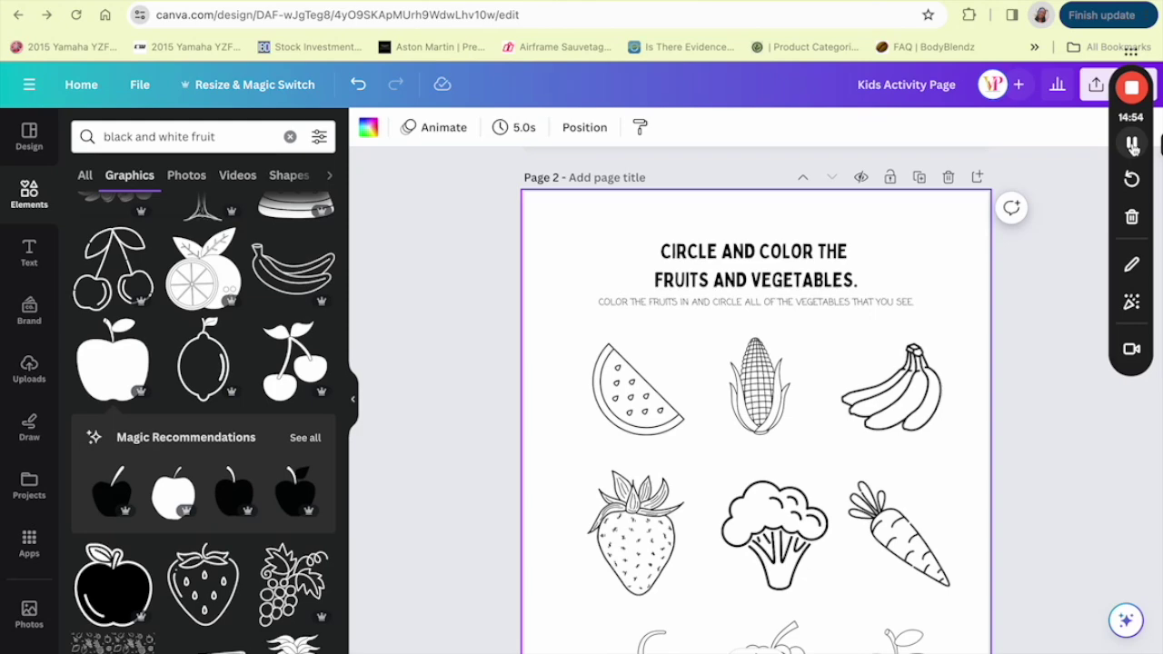
left_click(1132, 145)
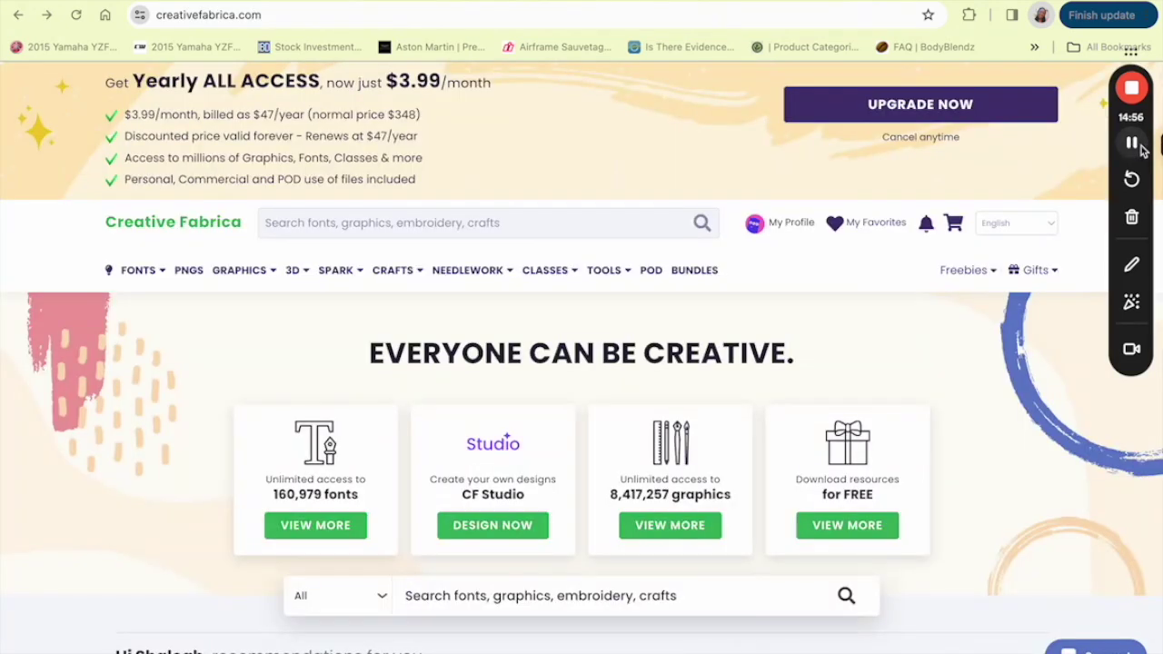
Switch to the Creative Fabrica home page and examine its subscription offer, fonts, CF Studio, graphics and free resources.
scroll(677, 408, "down", 1)
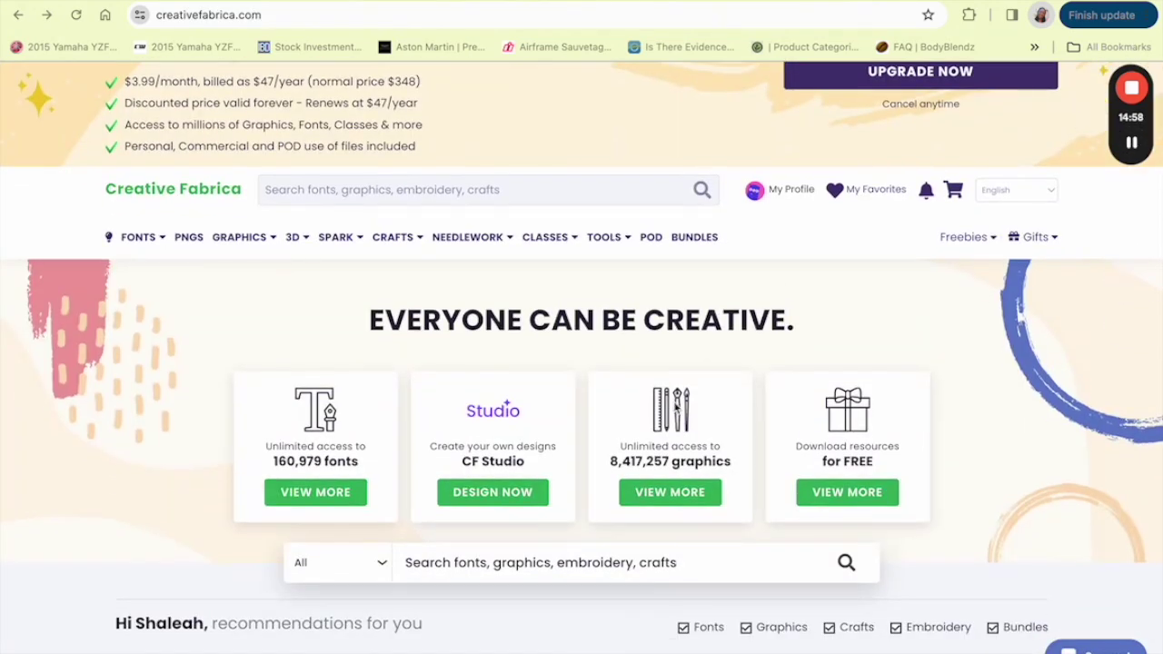
scroll(677, 408, "up", 1)
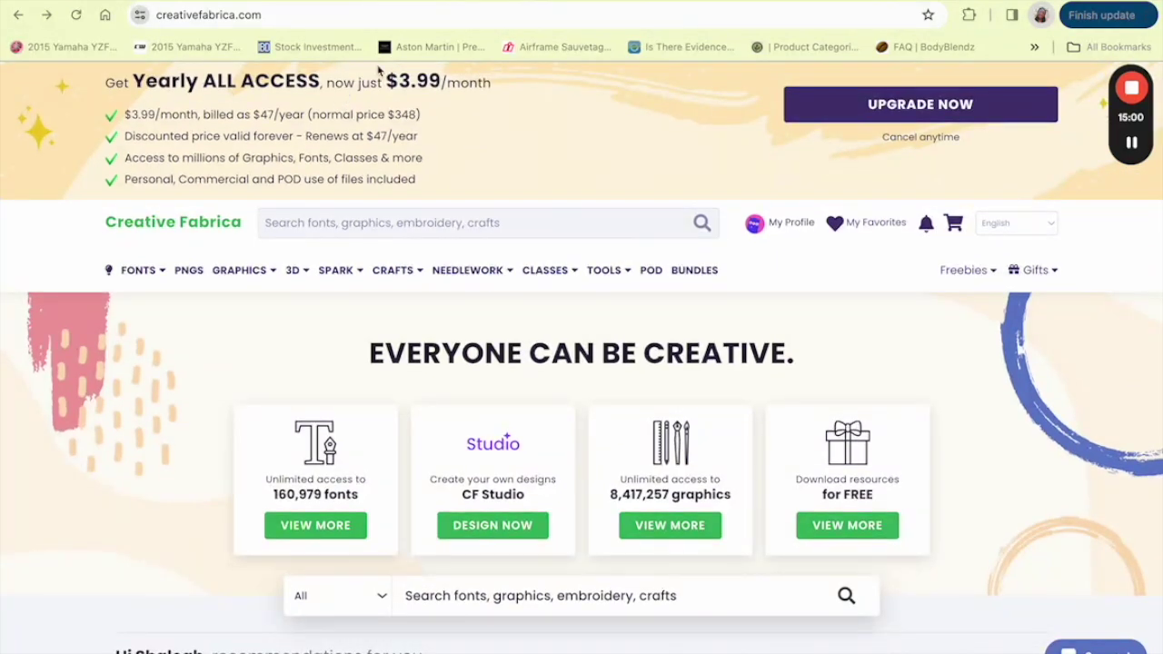
scroll(550, 364, "down", 1)
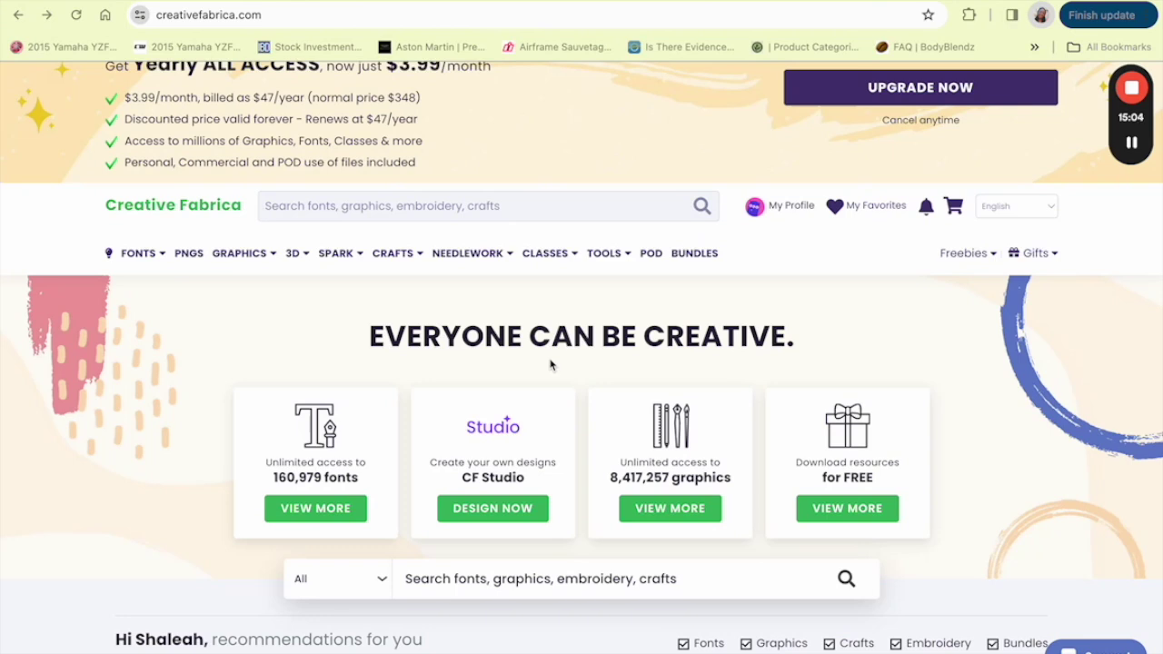
scroll(530, 449, "down", 1)
scroll(527, 454, "up", 2)
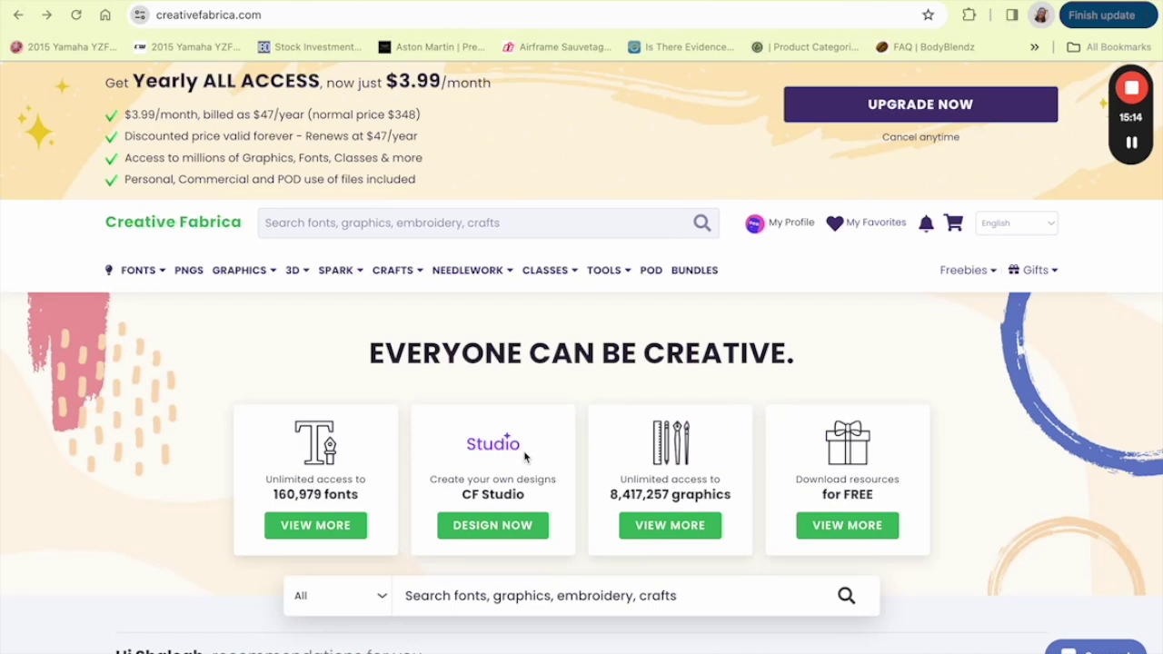
scroll(524, 457, "down", 1)
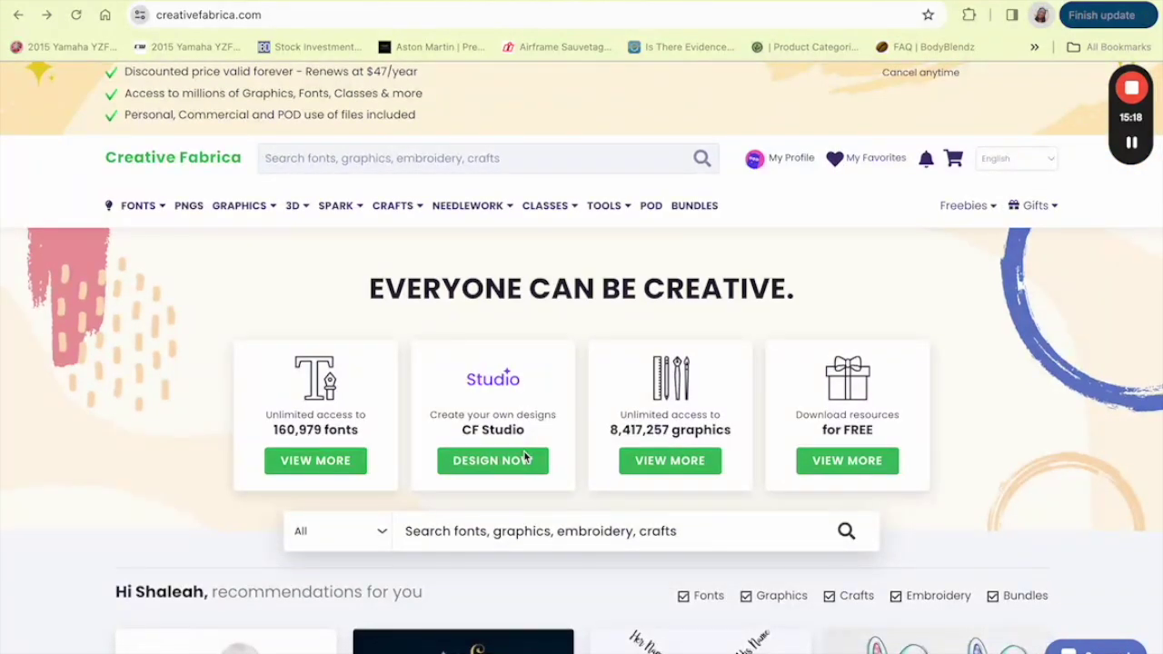
scroll(524, 457, "up", 1)
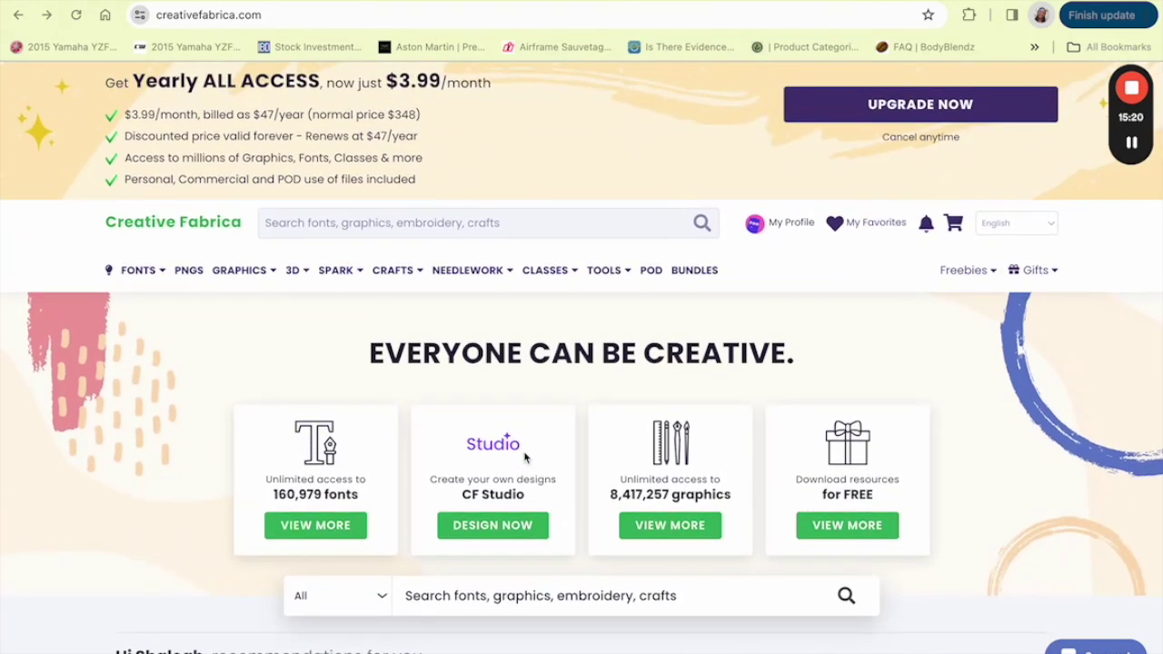
scroll(523, 491, "down", 1)
scroll(535, 499, "down", 2)
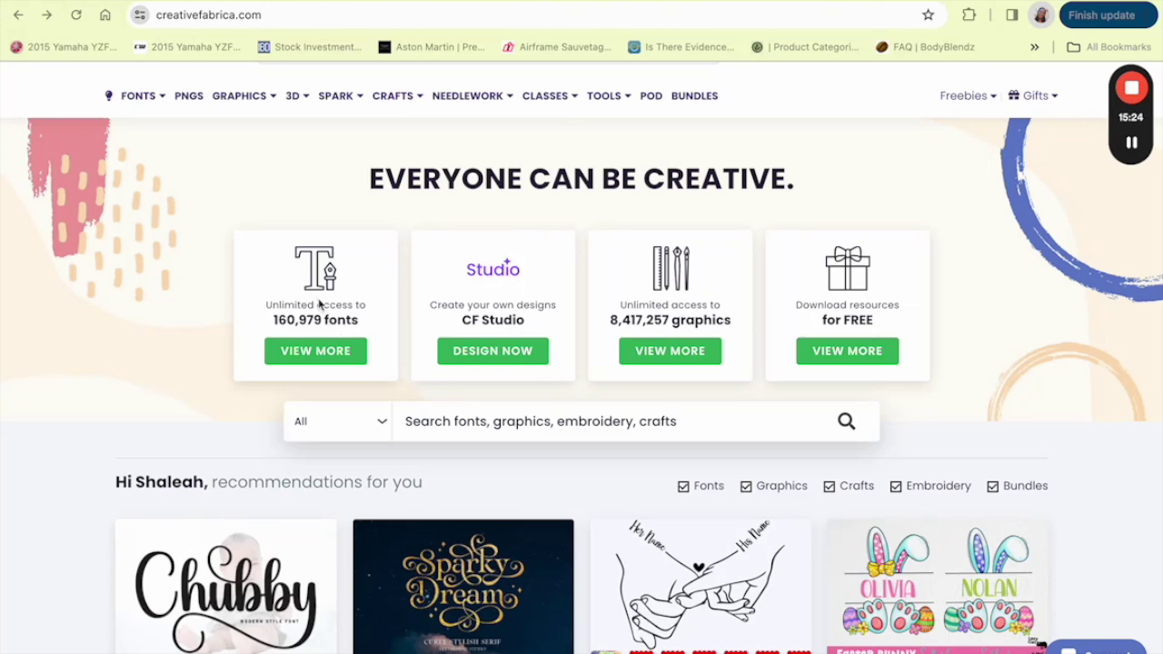
Open Creative Fabrica's graphics catalogue and browse the graphics that are popular this week.
left_click(675, 351)
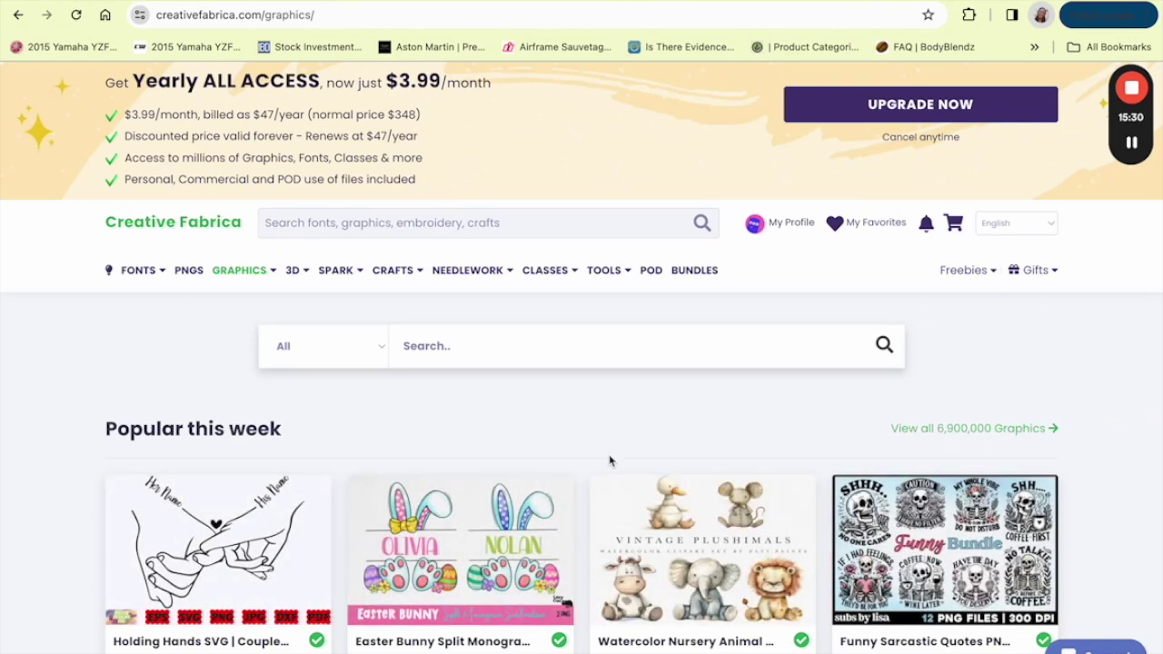
scroll(610, 461, "down", 2)
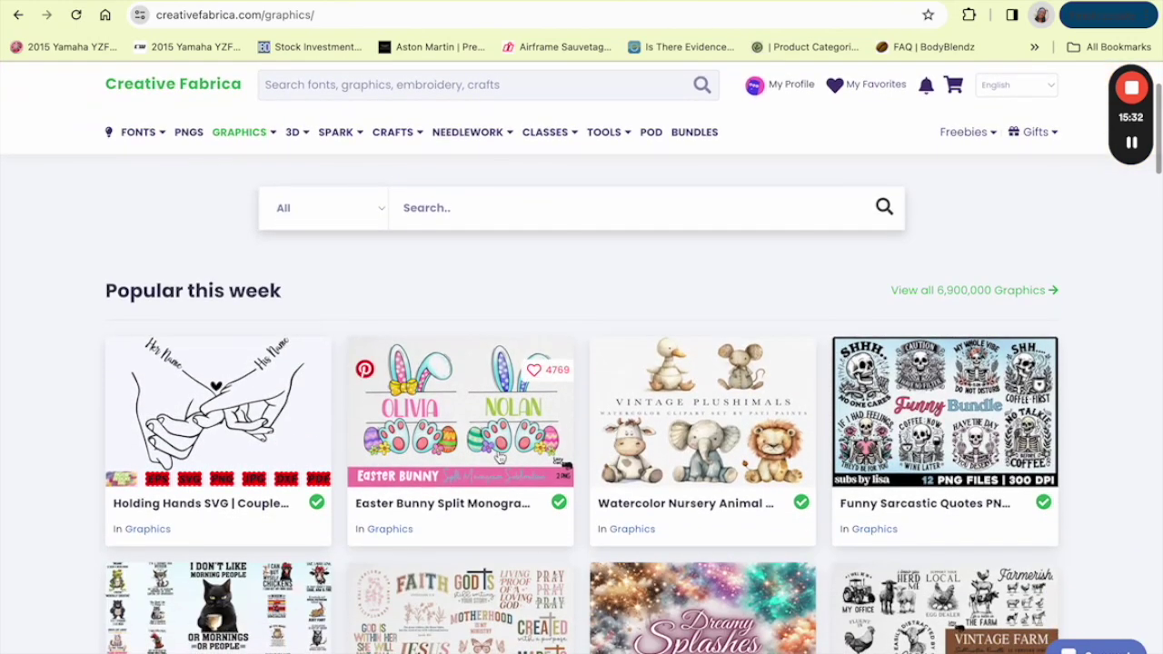
scroll(623, 424, "down", 2)
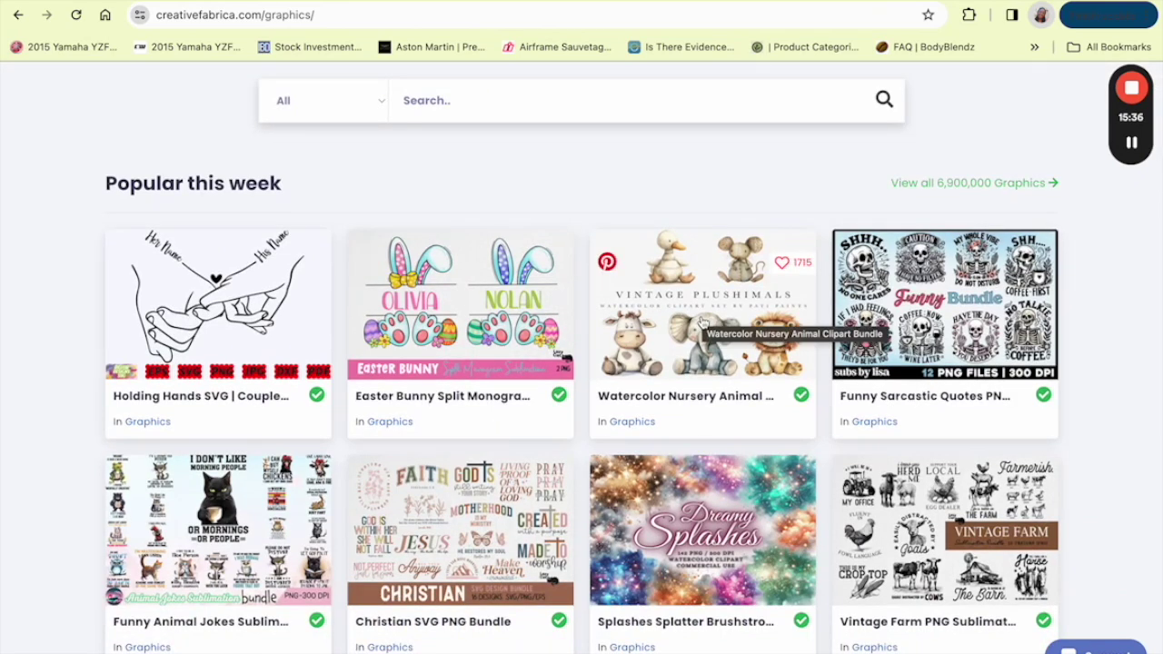
scroll(700, 318, "down", 2)
scroll(945, 234, "down", 2)
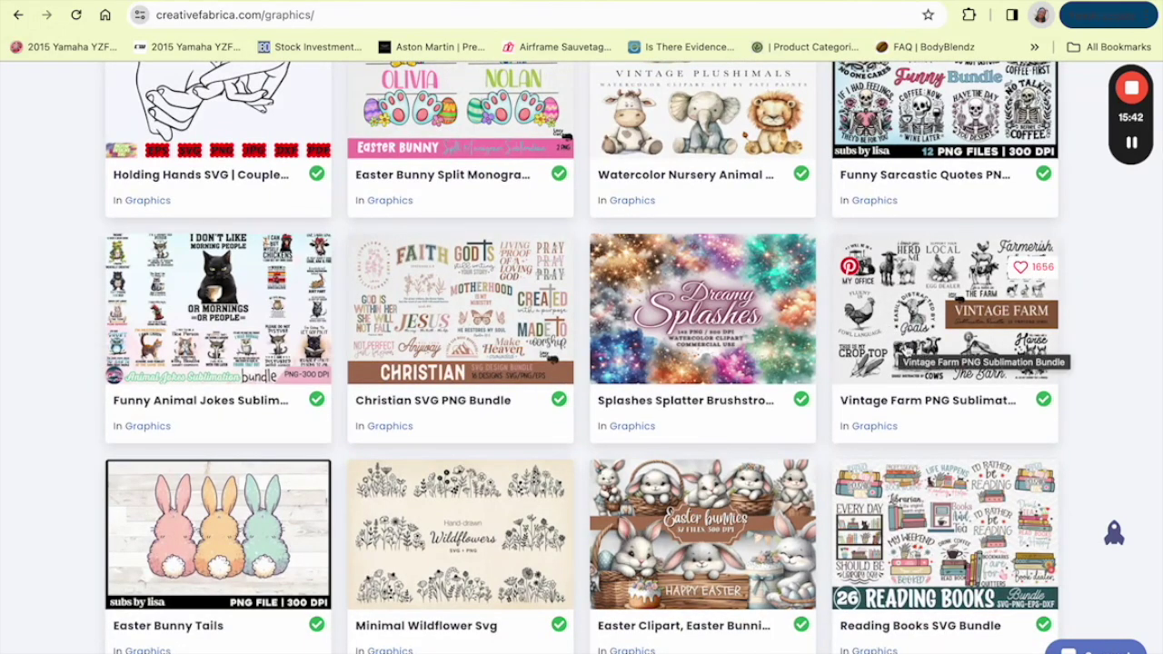
scroll(655, 431, "down", 1)
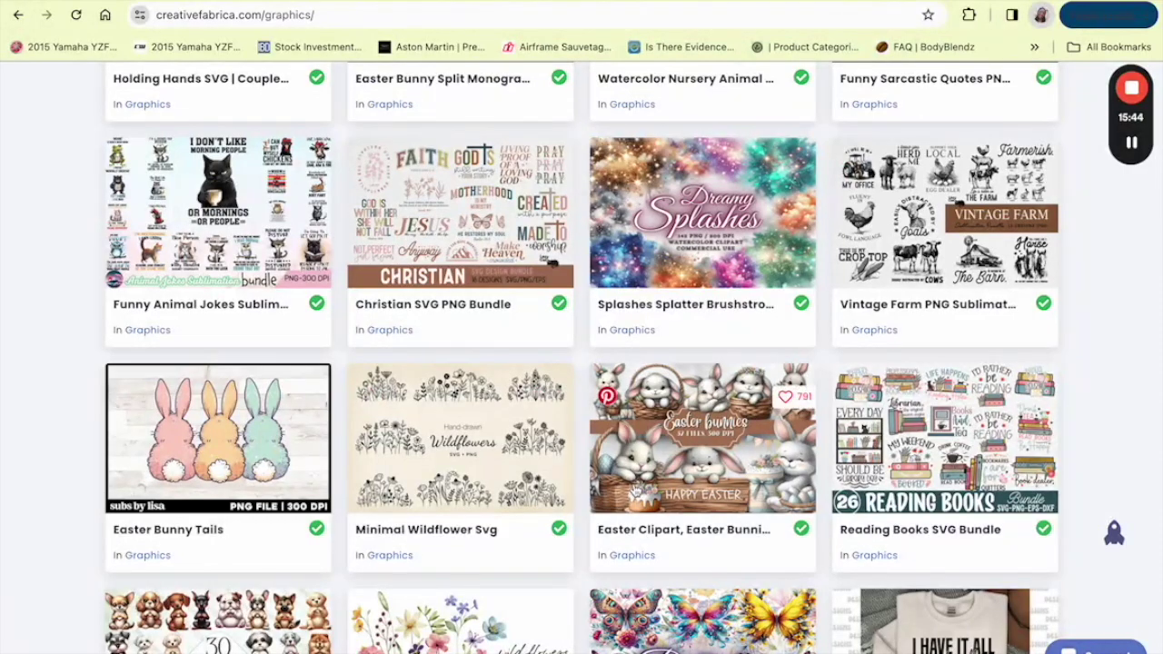
scroll(688, 449, "down", 1)
scroll(689, 371, "down", 2)
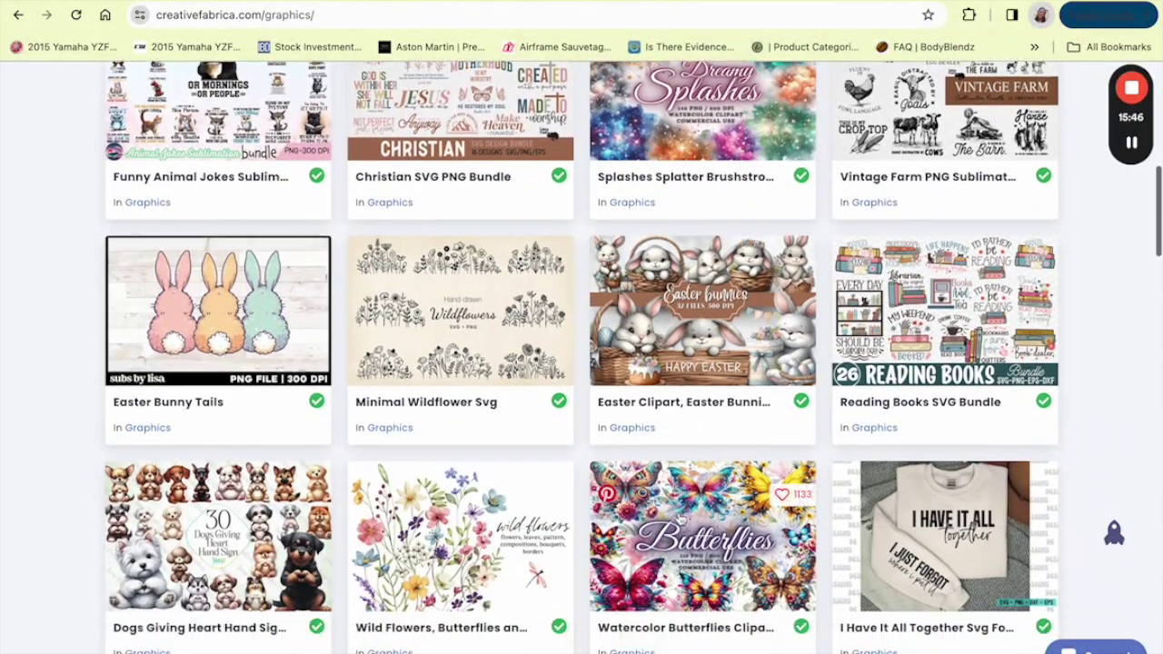
scroll(650, 408, "up", 1)
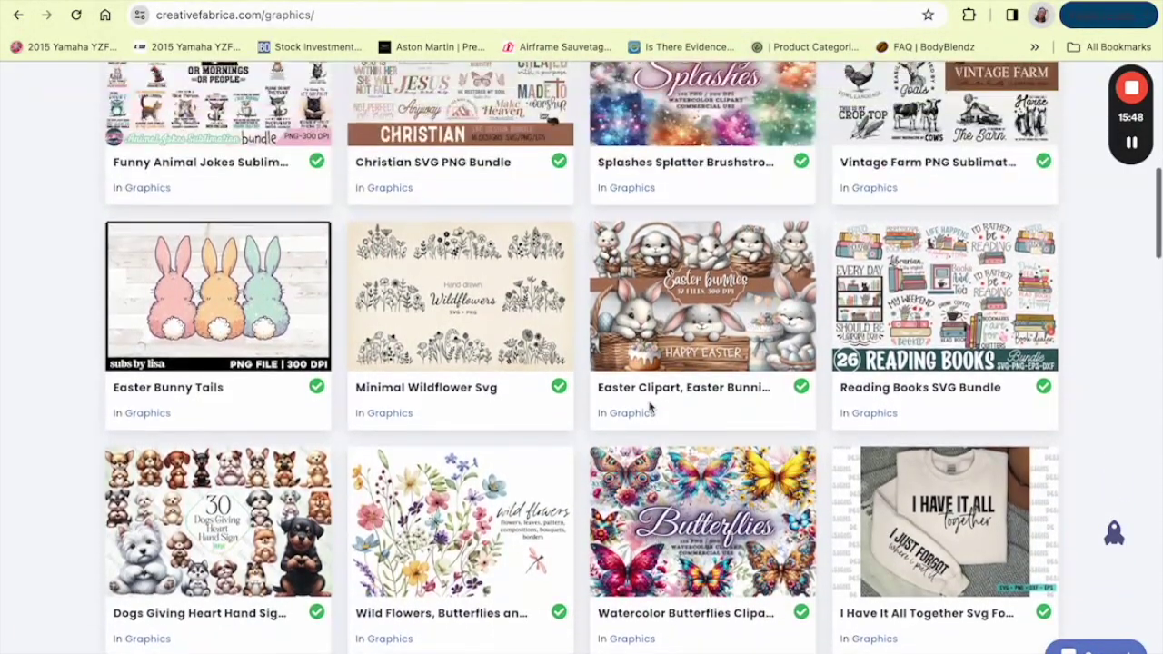
Open the Easter Bunnies Clip Art product, dismiss the translation prompt and examine its preview, licence terms and included files.
left_click(665, 323)
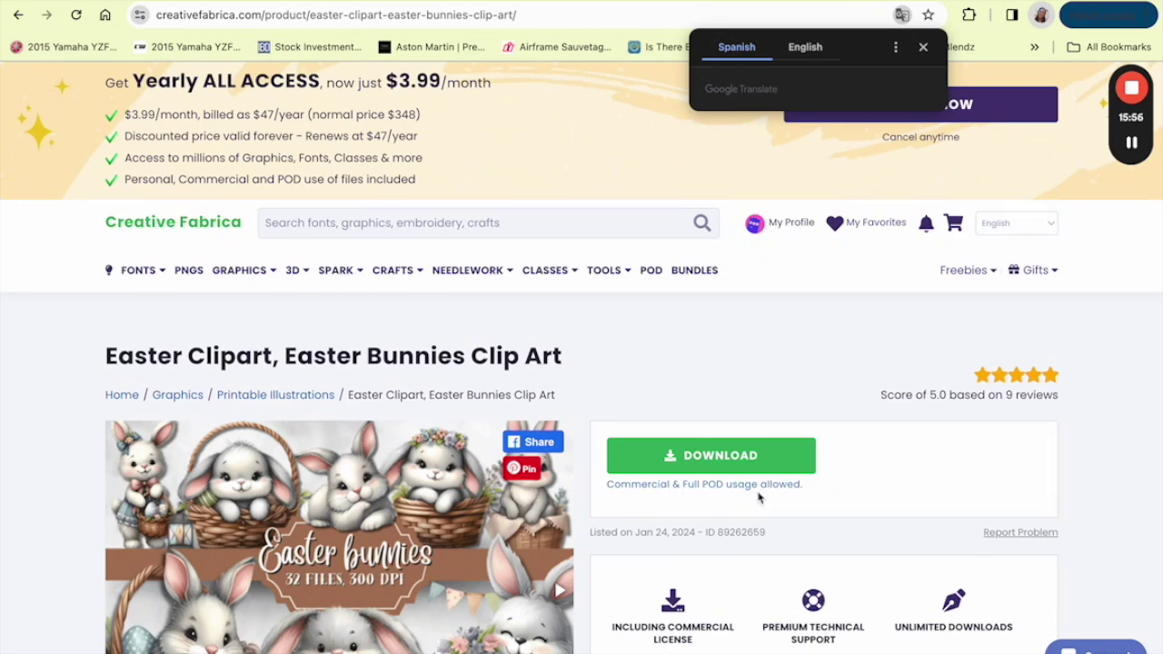
scroll(455, 418, "down", 2)
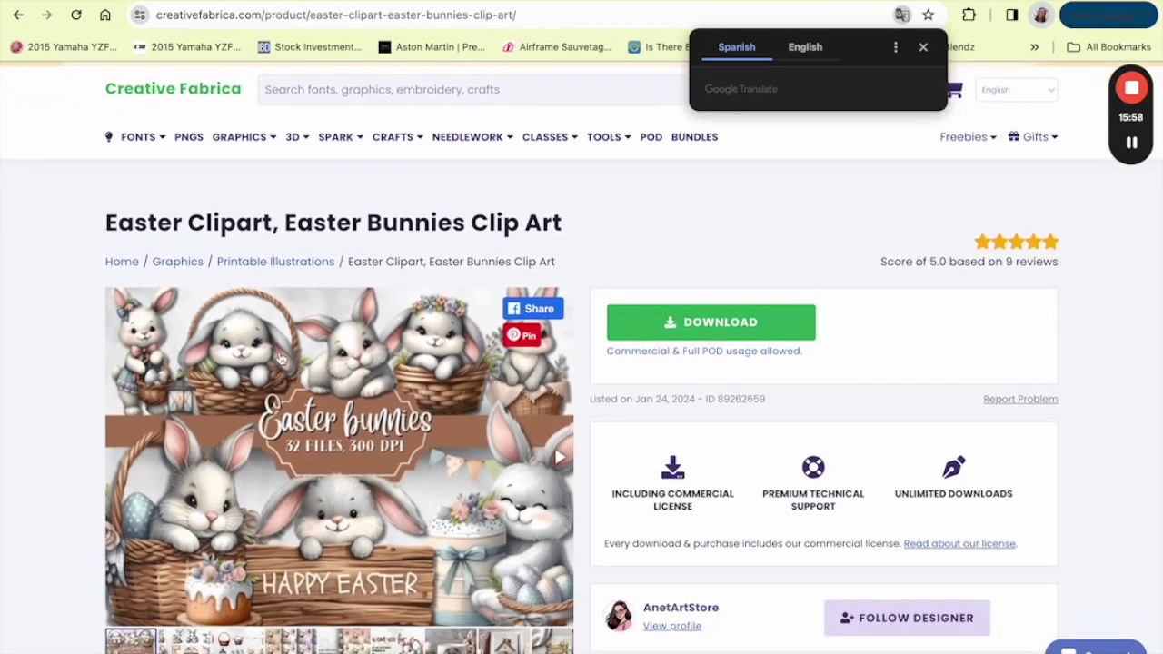
scroll(382, 493, "down", 1)
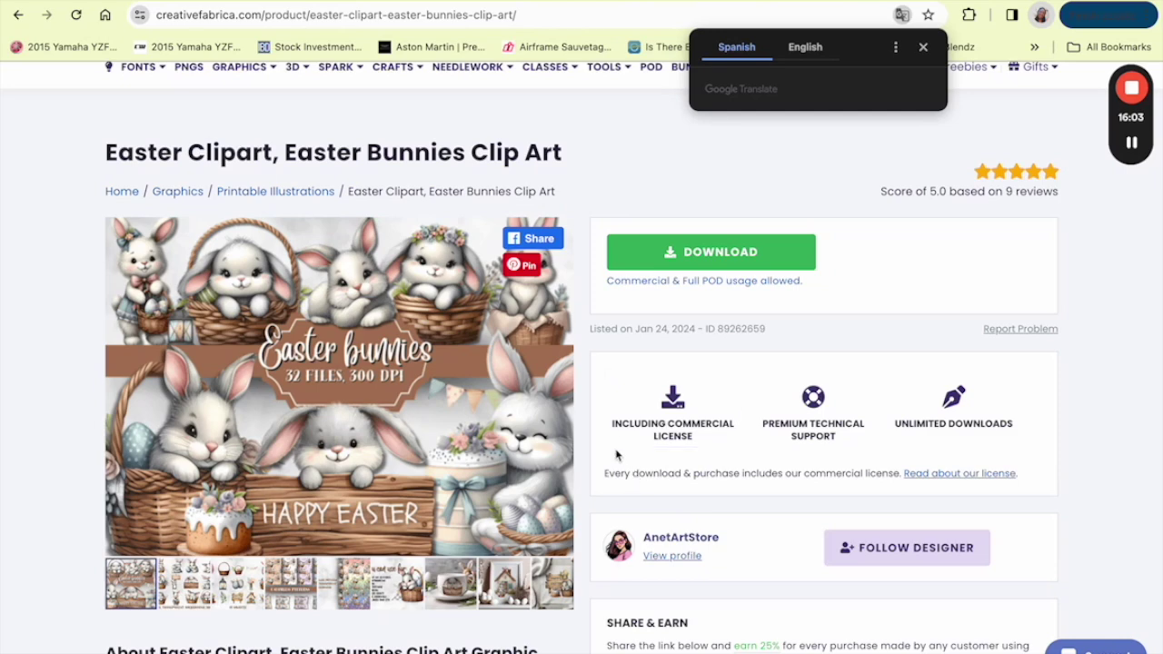
left_click(923, 47)
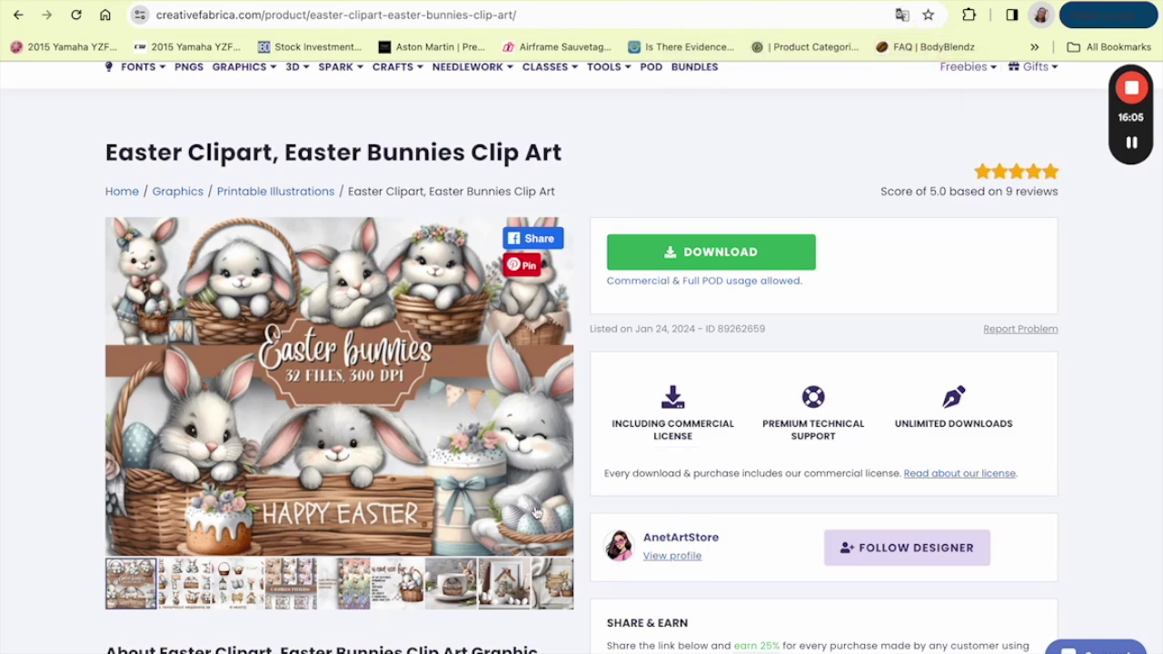
scroll(563, 450, "down", 3)
scroll(677, 380, "down", 1)
scroll(677, 380, "down", 3)
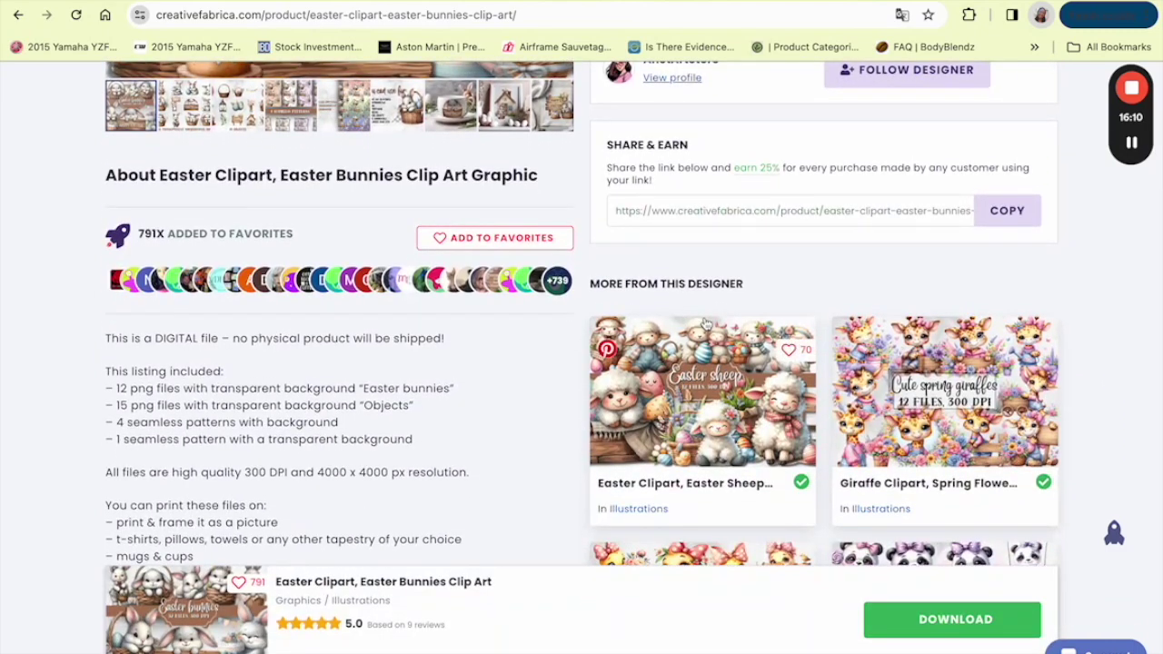
scroll(706, 323, "down", 1)
scroll(690, 300, "up", 5)
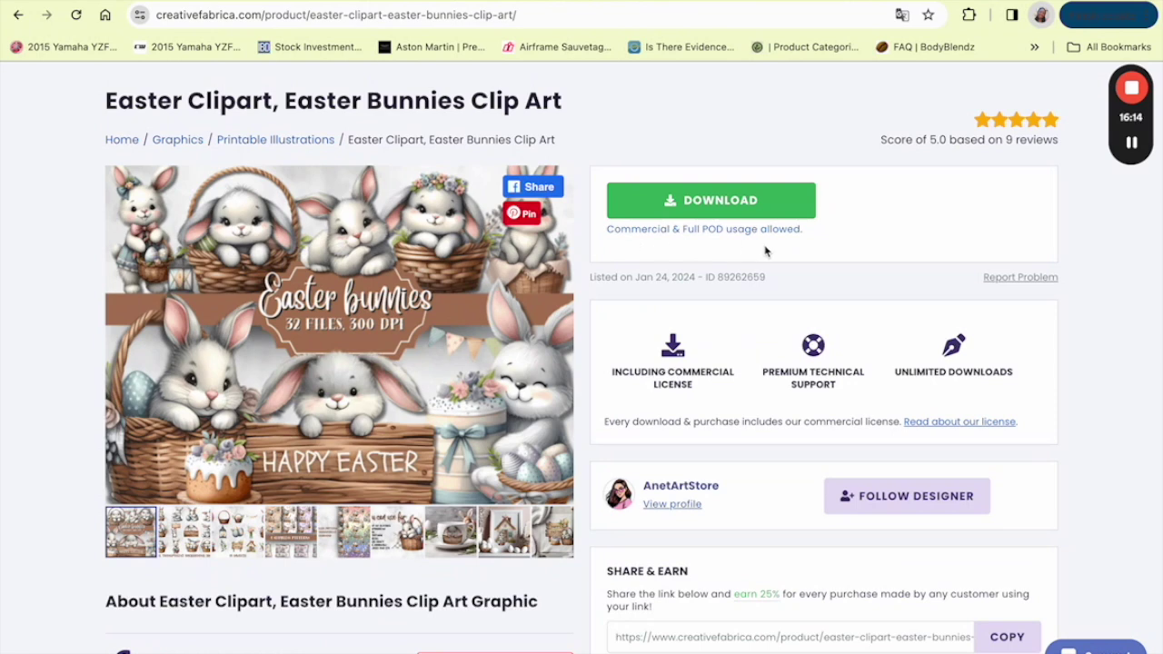
scroll(766, 251, "up", 3)
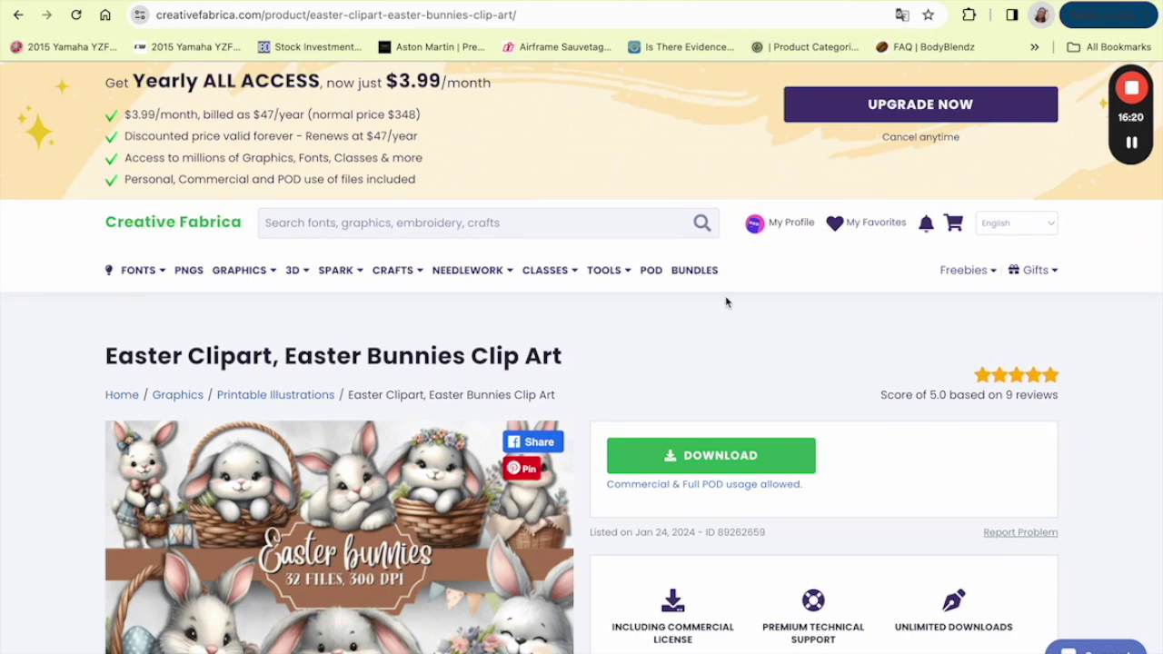
Review the Easter Bunnies Clip Art product's download option, commercial and POD usage note and designer details.
mouse_move(377, 271)
left_click(355, 227)
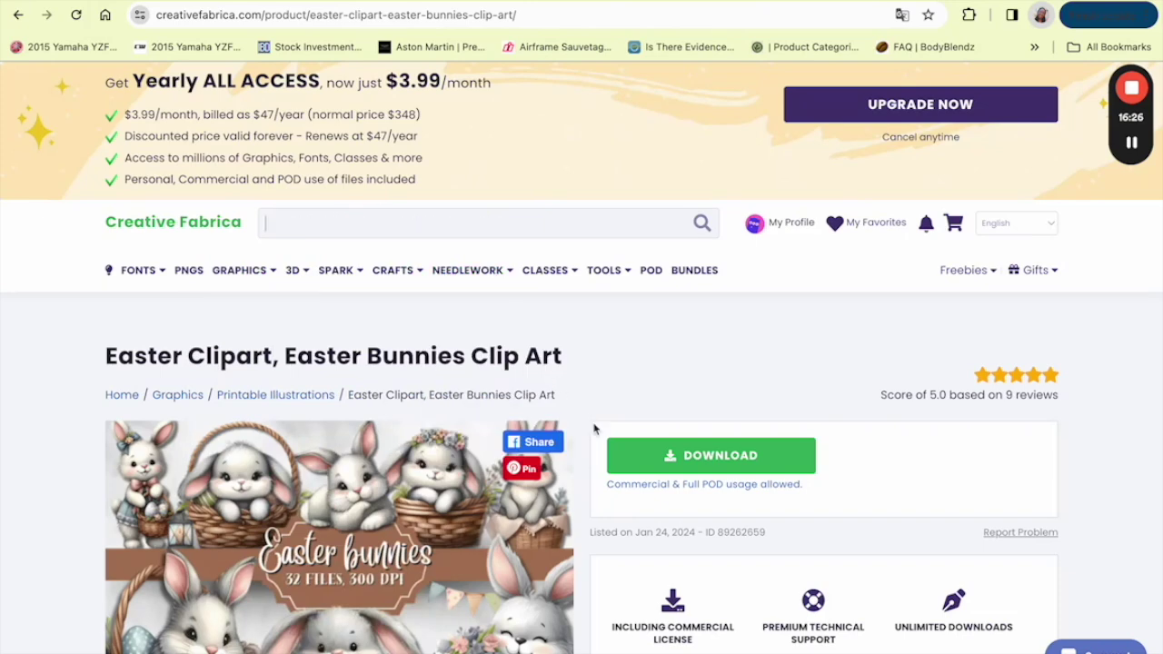
scroll(727, 354, "down", 2)
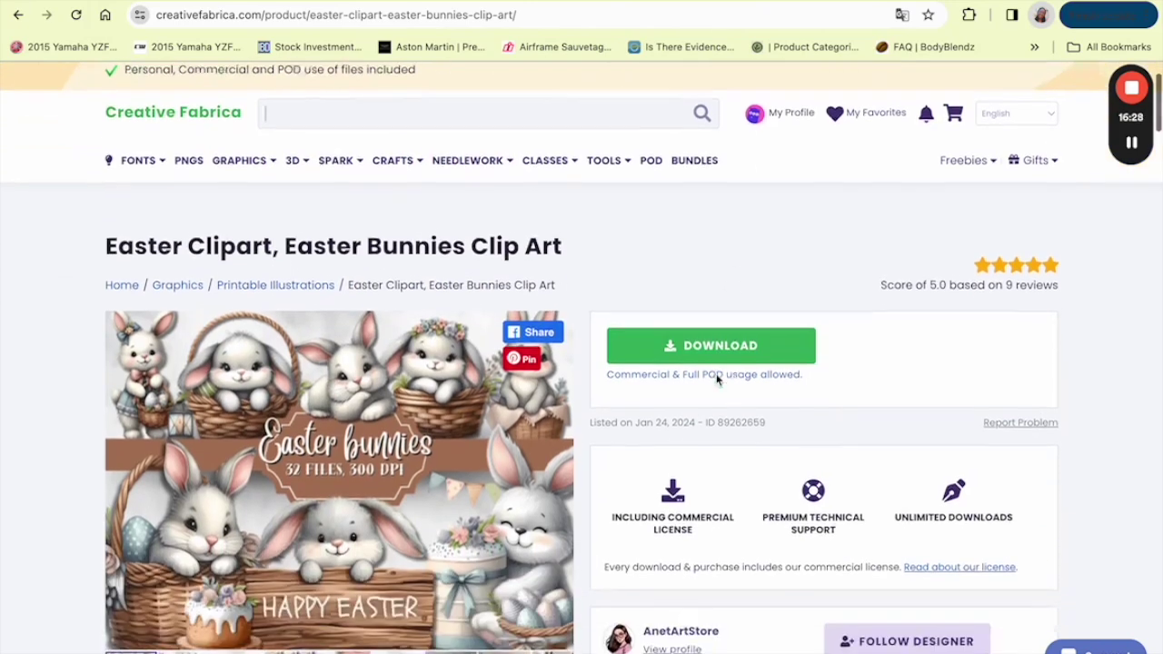
scroll(714, 400, "down", 2)
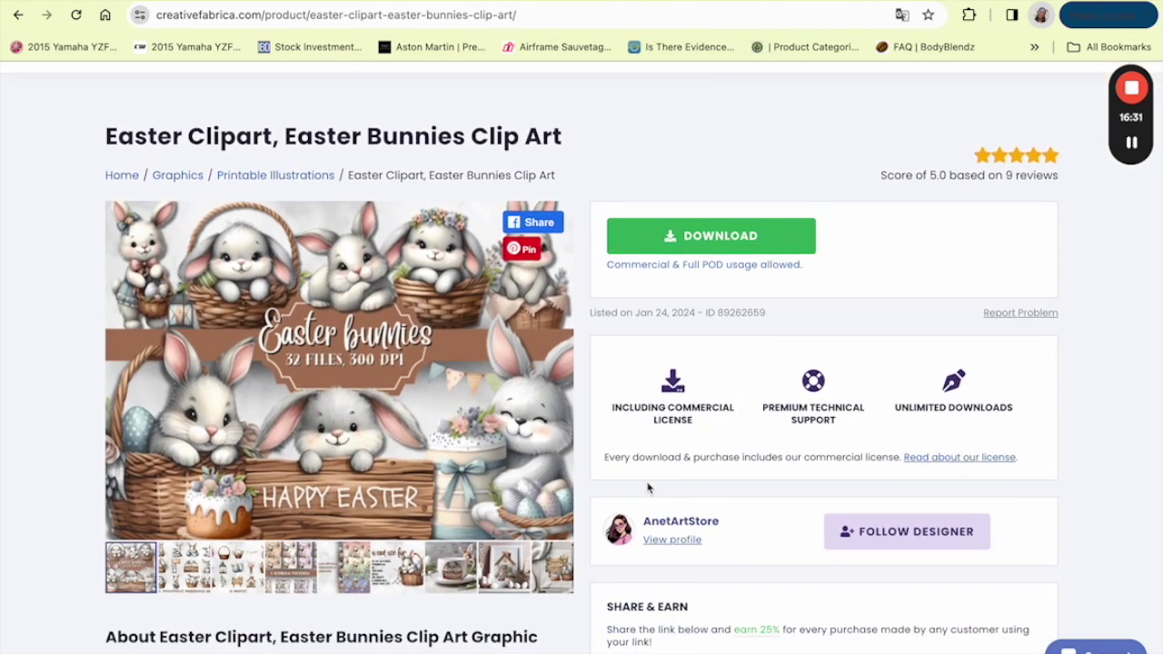
scroll(647, 488, "up", 2)
Return to the Creative Fabrica home page and browse the recommended fonts, graphics, crafts and bundles.
mouse_move(141, 145)
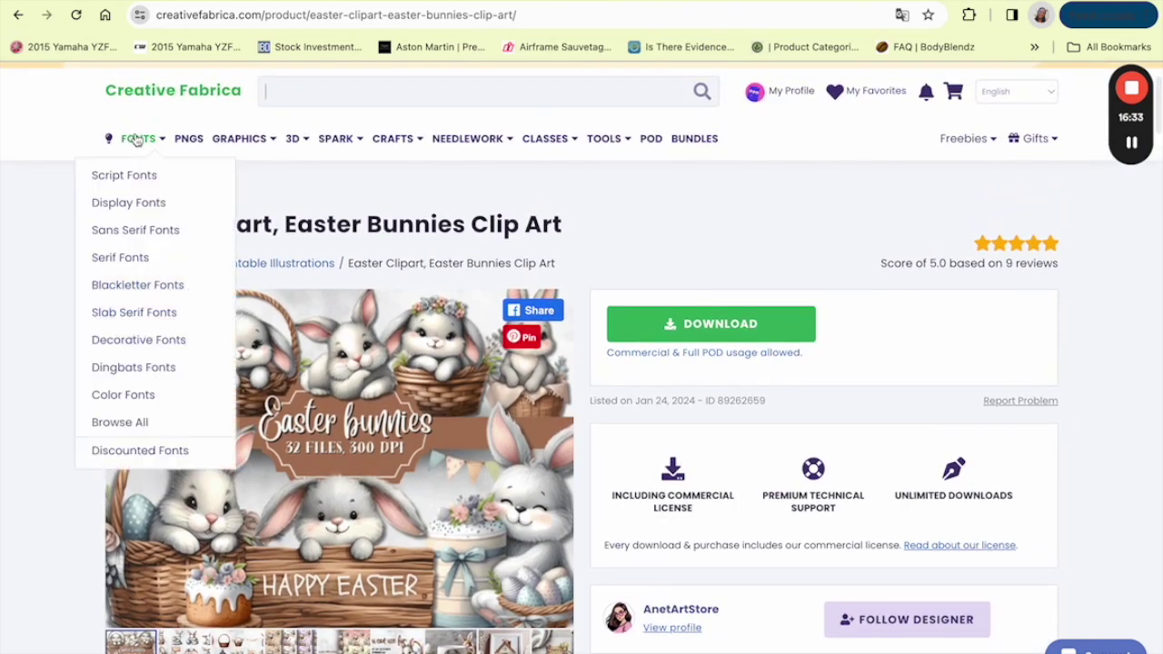
left_click(136, 91)
mouse_move(239, 269)
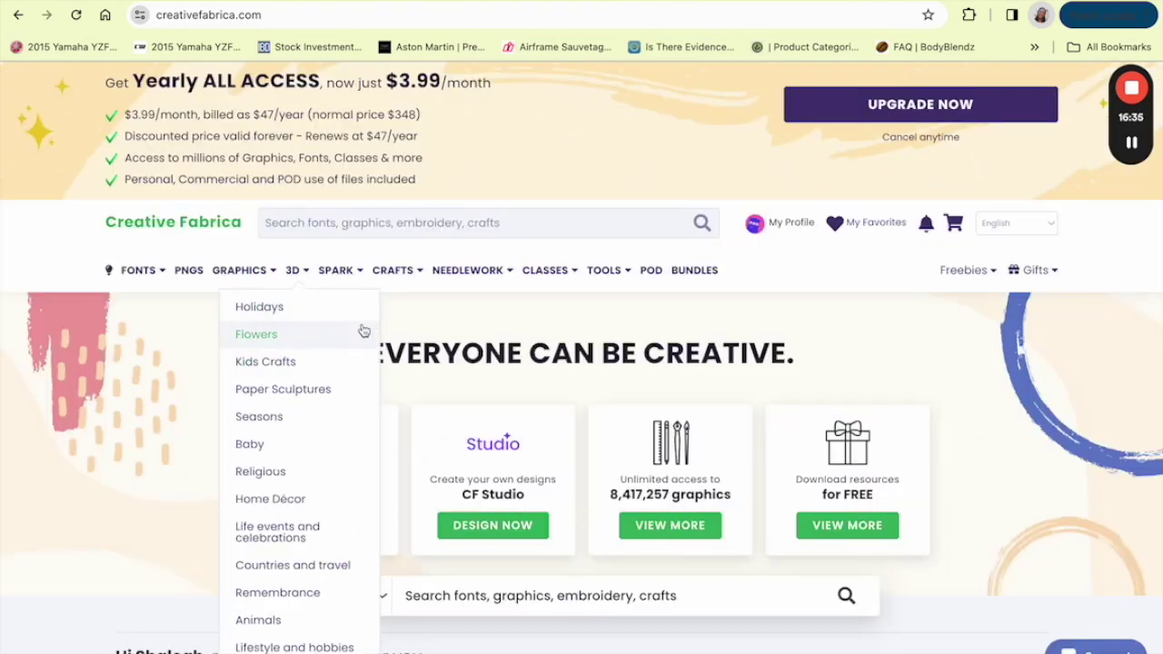
scroll(382, 363, "down", 10)
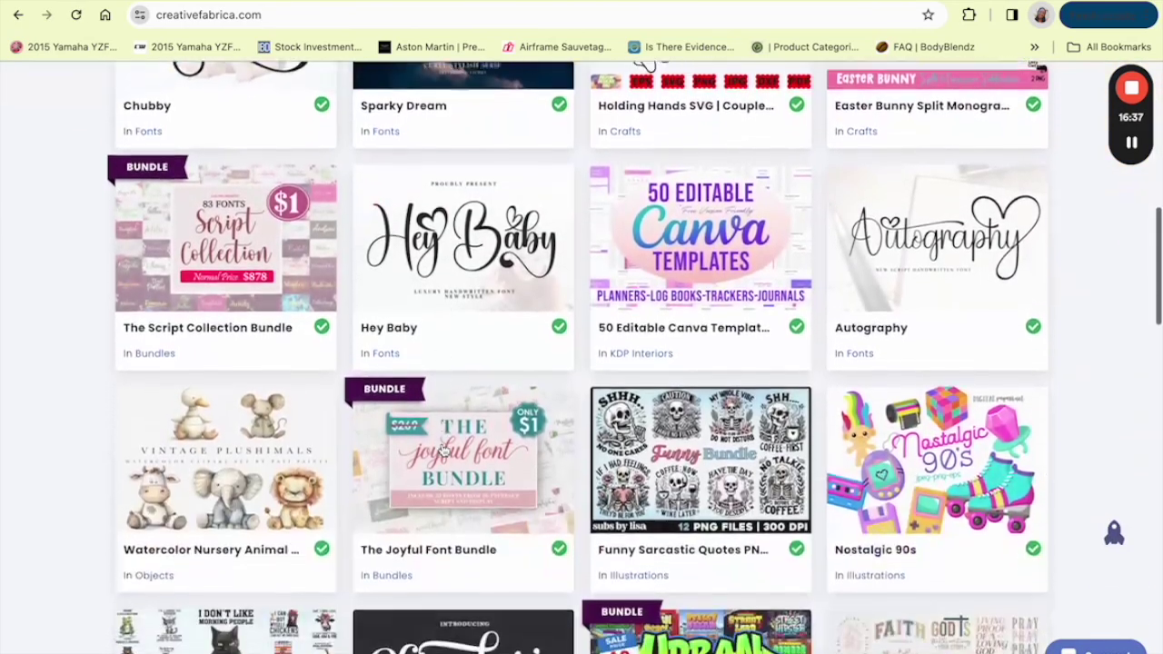
scroll(444, 449, "down", 3)
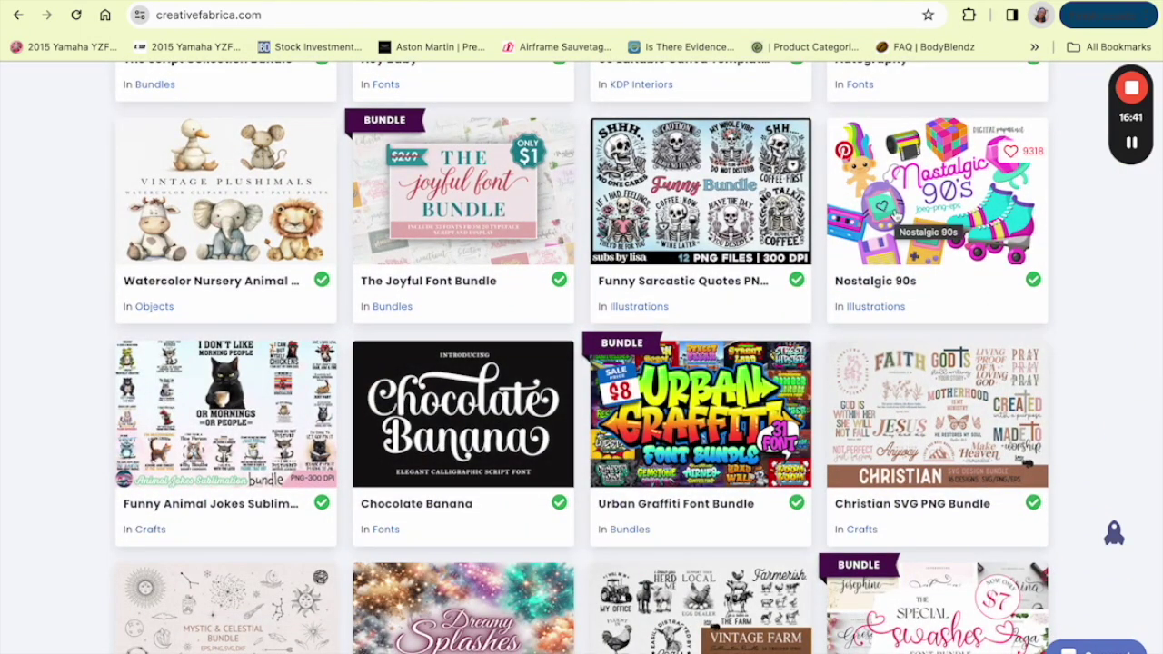
scroll(854, 363, "down", 1)
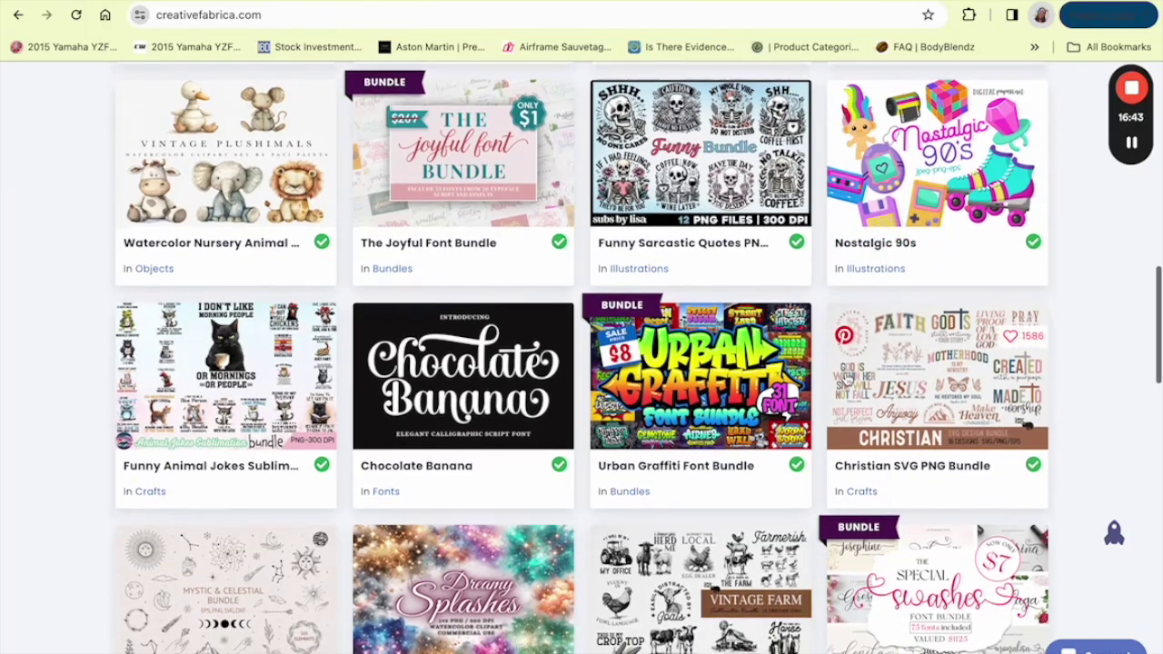
scroll(946, 351, "up", 12)
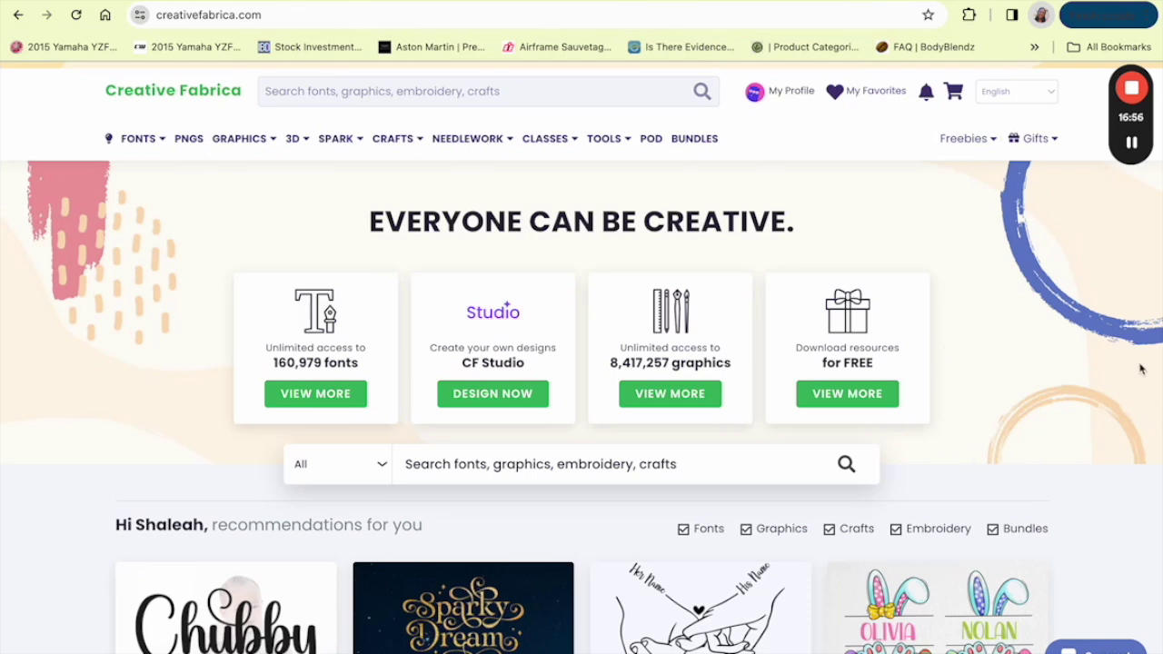
mouse_move(1133, 145)
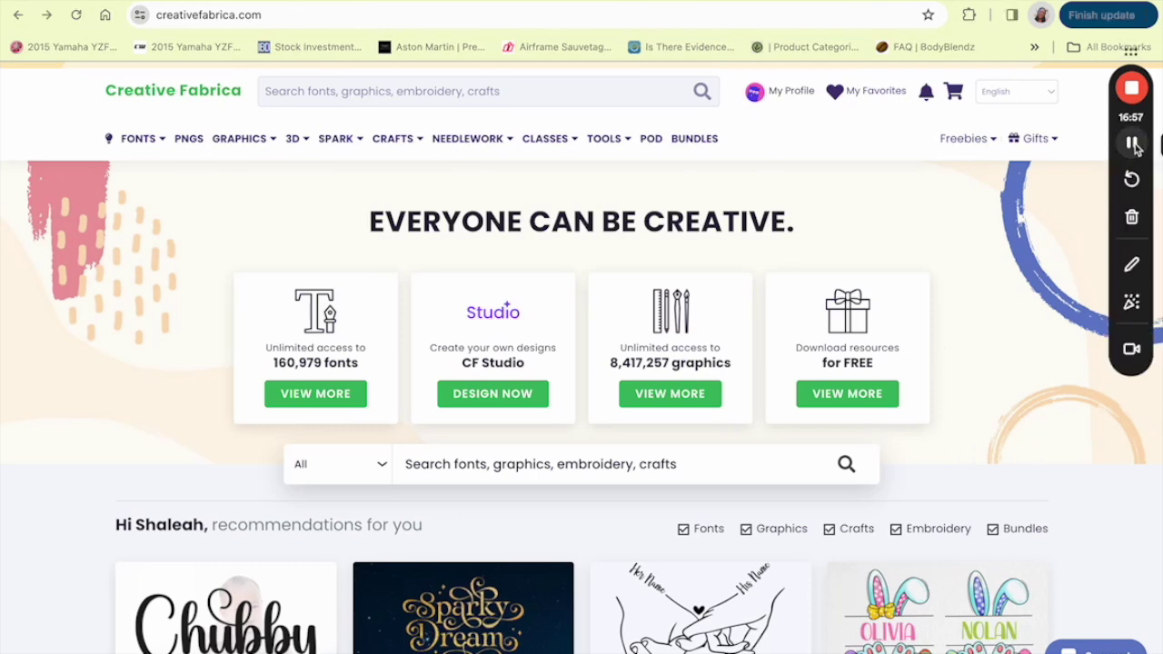